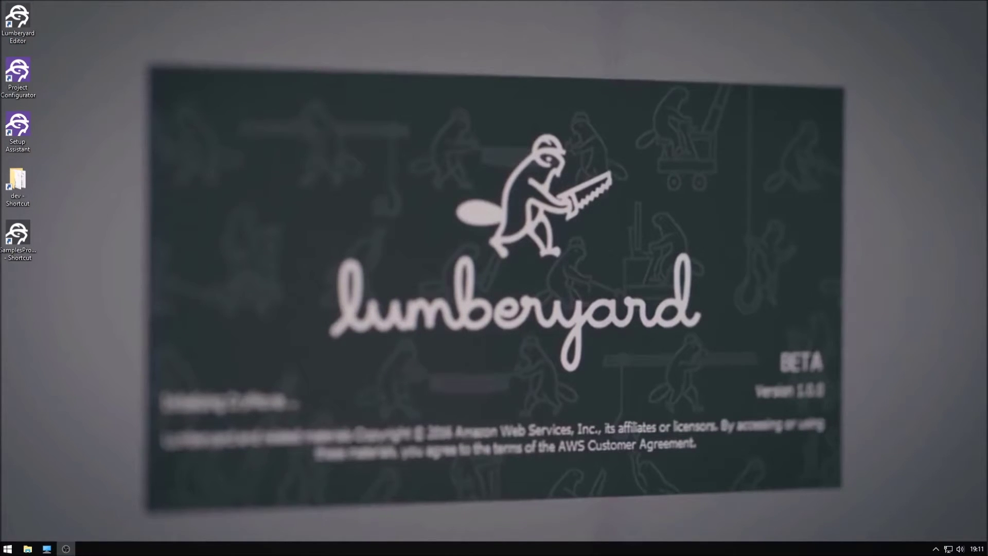
Start Lumberyard Editor from the desktop shortcut and load GameLevel from Open recent.
double_click(27, 20)
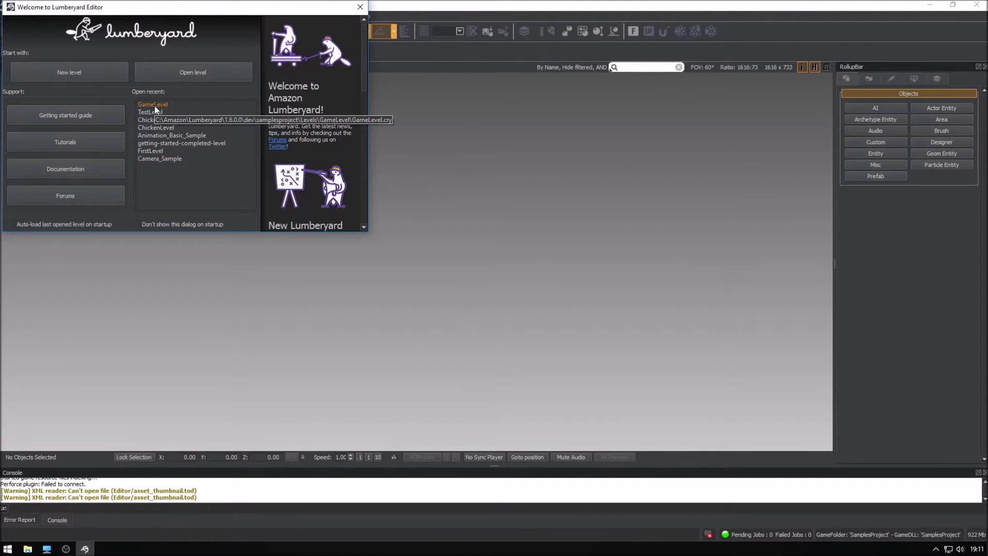
double_click(155, 104)
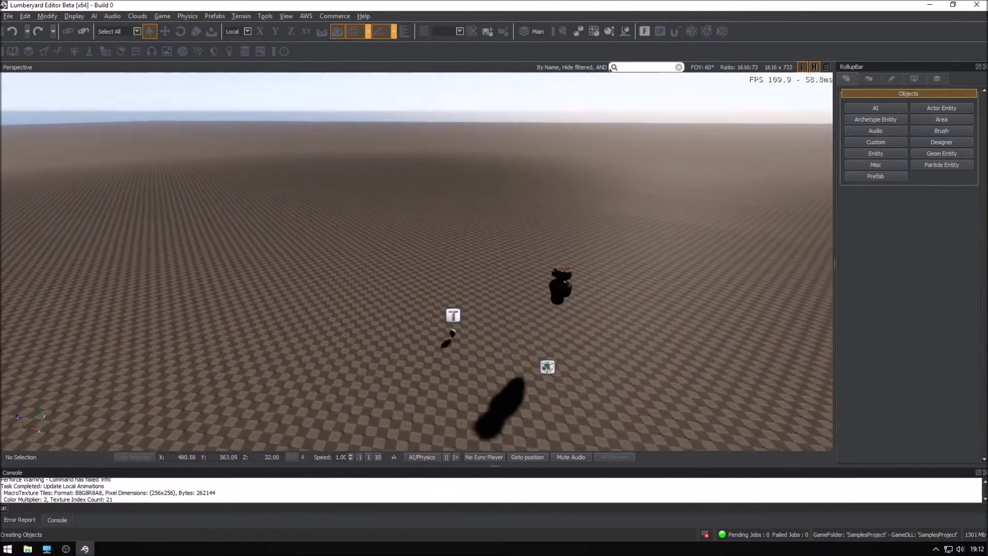
Fly the camera toward the objects and preview the level in game mode.
right_click_drag(528, 302, 382, 297)
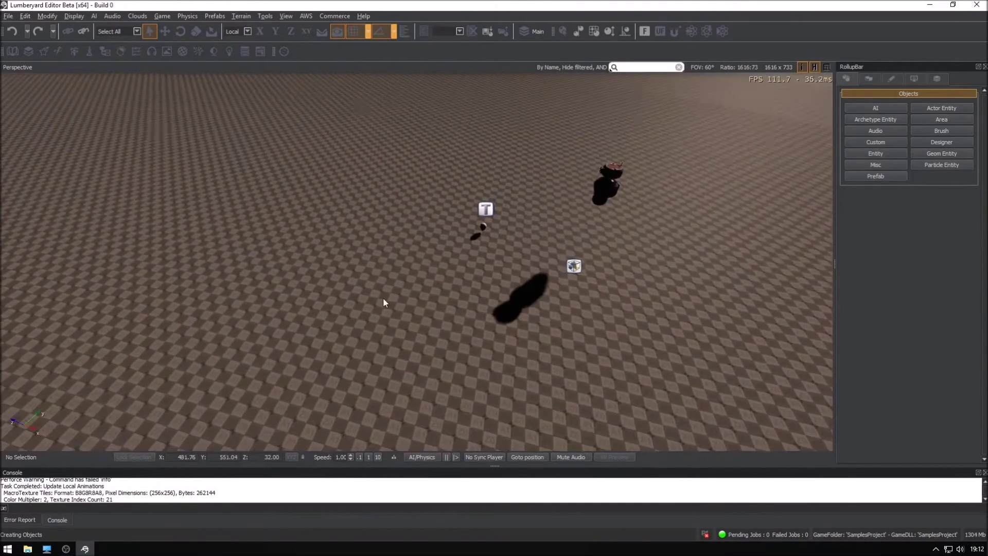
key("ctrl+g")
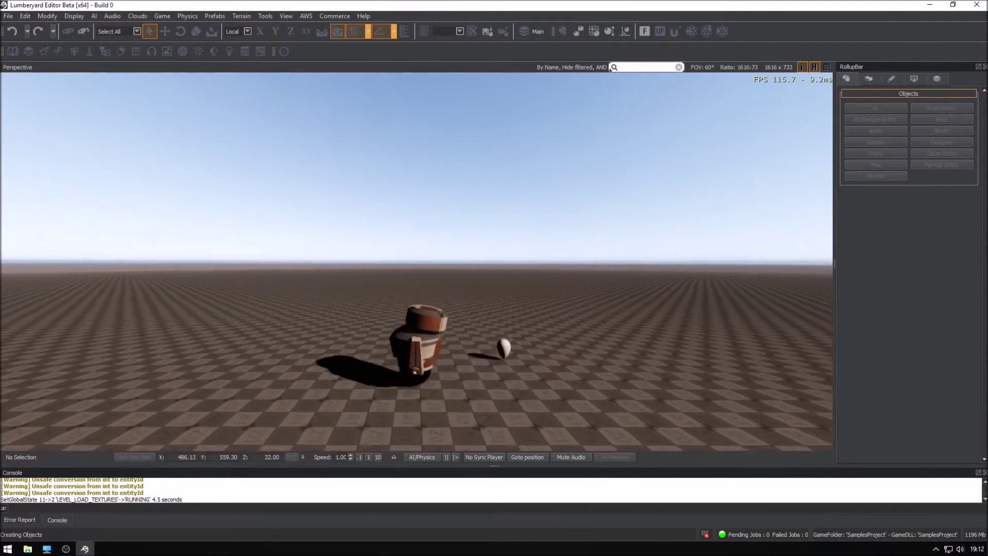
key("Escape")
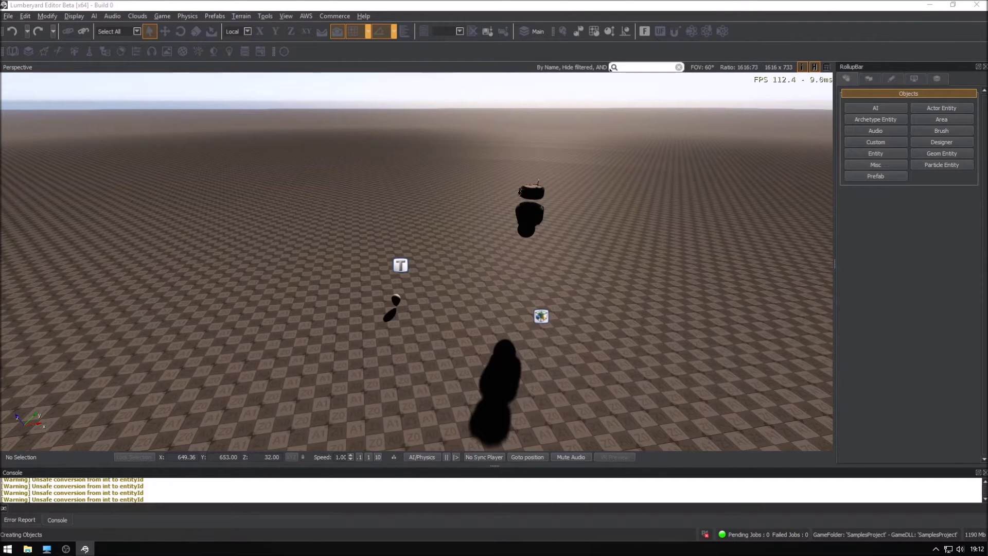
Delete the proximity trigger, balloon and third object, leaving bare terrain.
left_click_drag(387, 208, 604, 361)
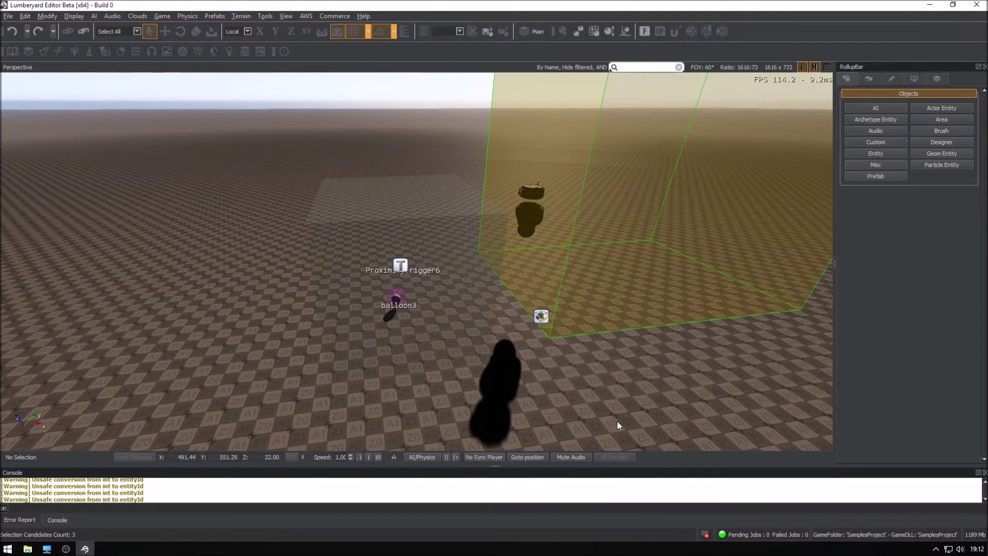
left_click_drag(616, 425, 617, 425)
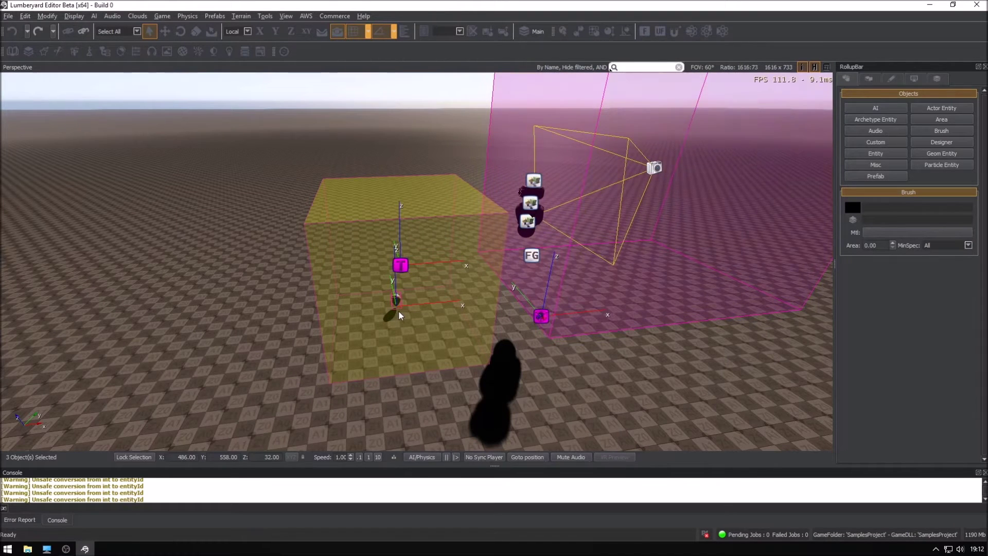
key("Delete")
left_click(446, 311)
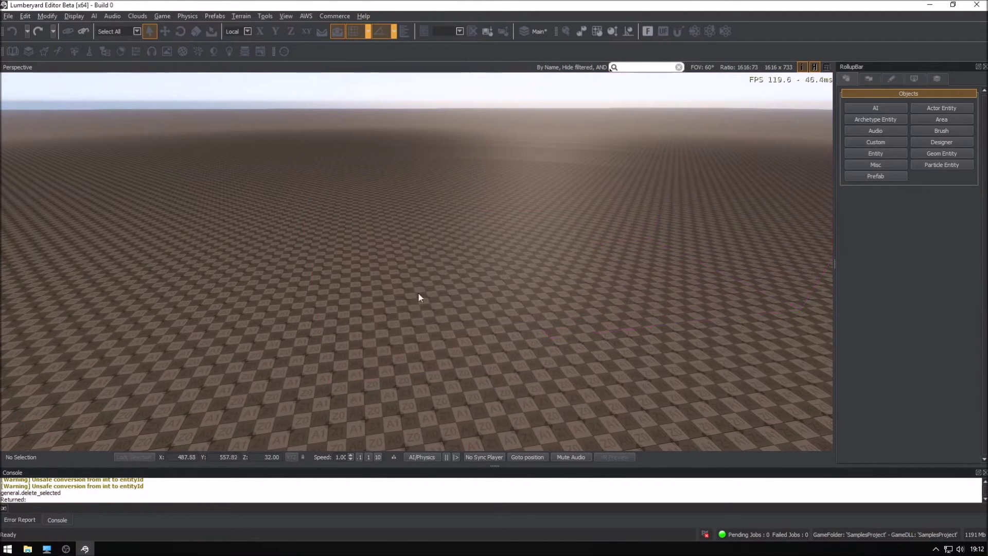
scroll(418, 292, "up", 3)
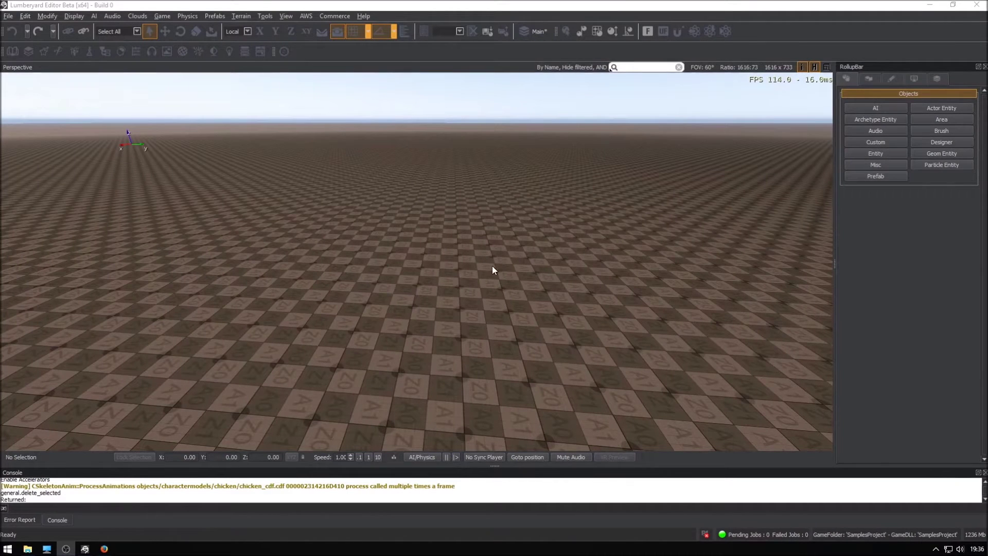
scroll(455, 276, "up", 3)
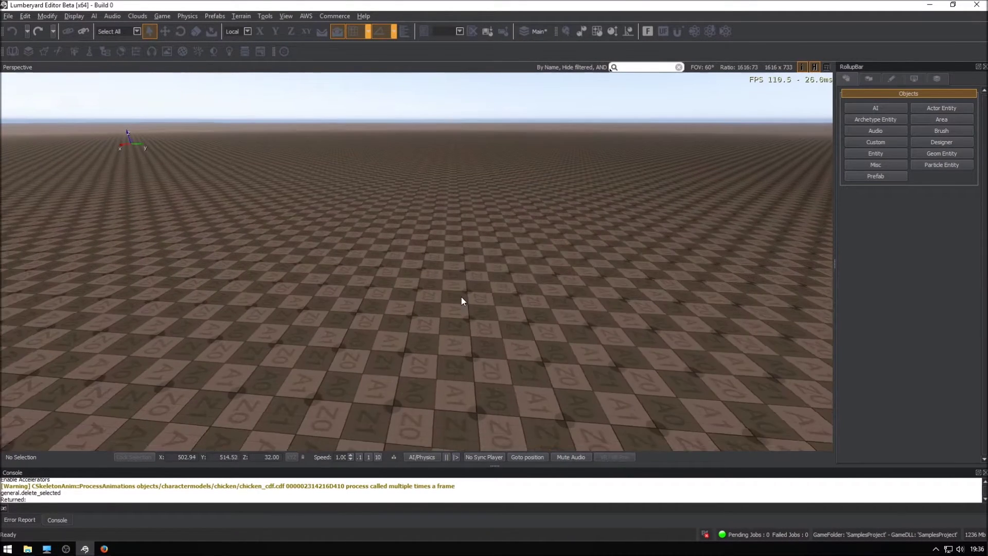
scroll(461, 296, "up", 3)
Create a new component entity on the ground from the viewport context menu.
right_click(427, 271)
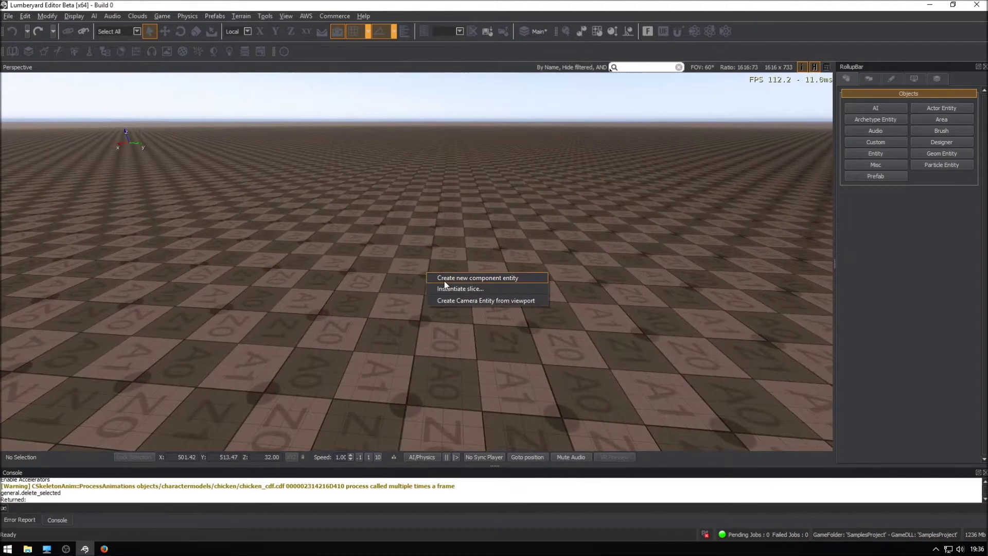
left_click(444, 279)
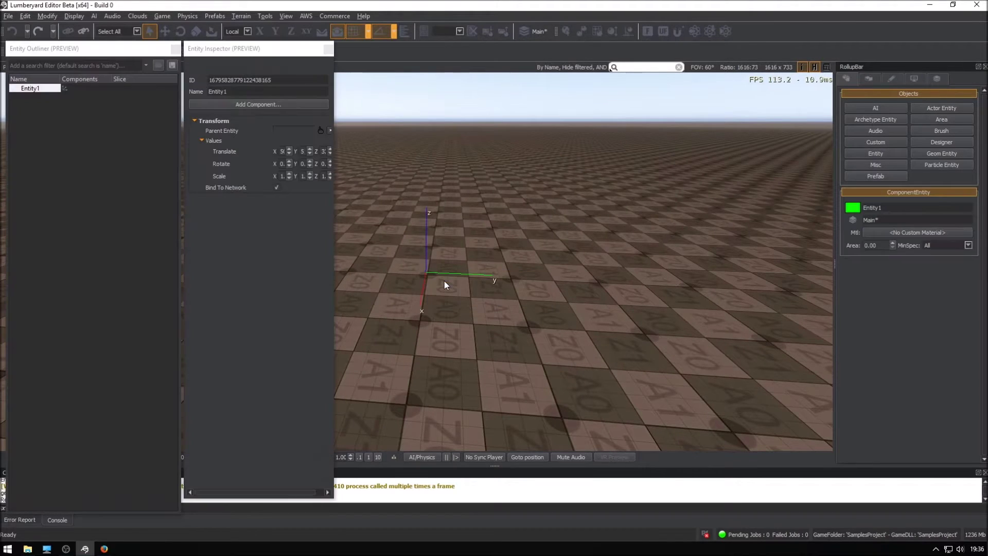
left_click(94, 51)
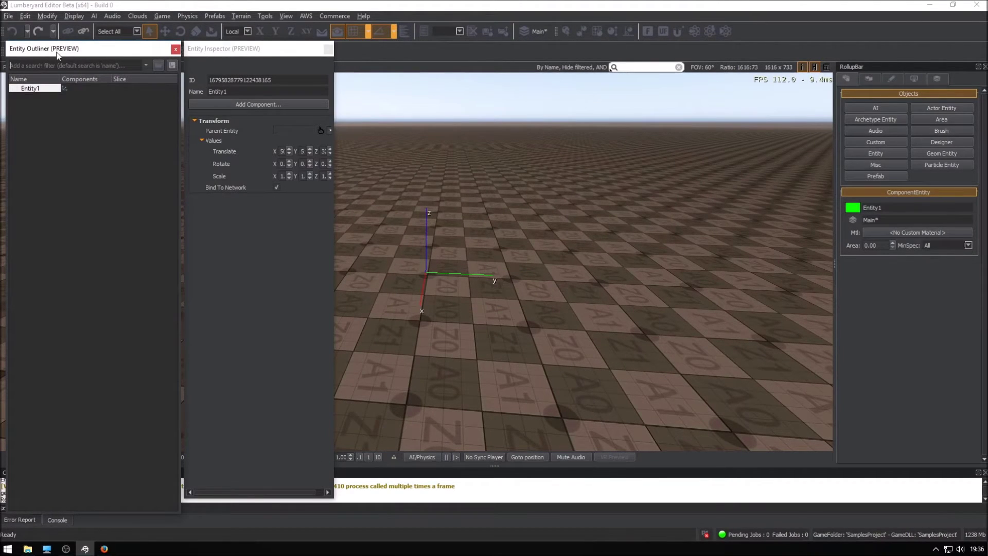
Browse the View > Open View Pane list, then select Entity1 in the Entity Outliner.
left_click(231, 49)
left_click(286, 16)
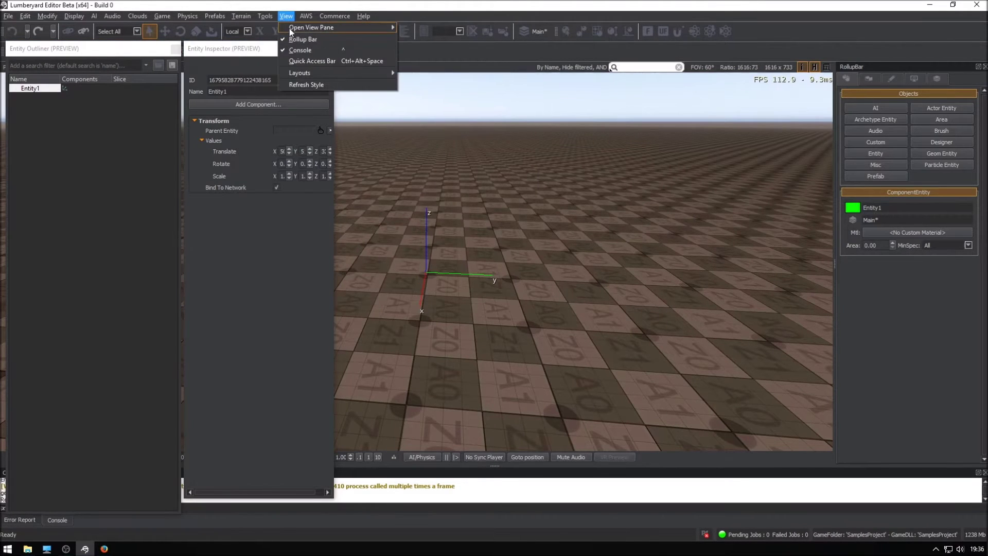
mouse_move(311, 27)
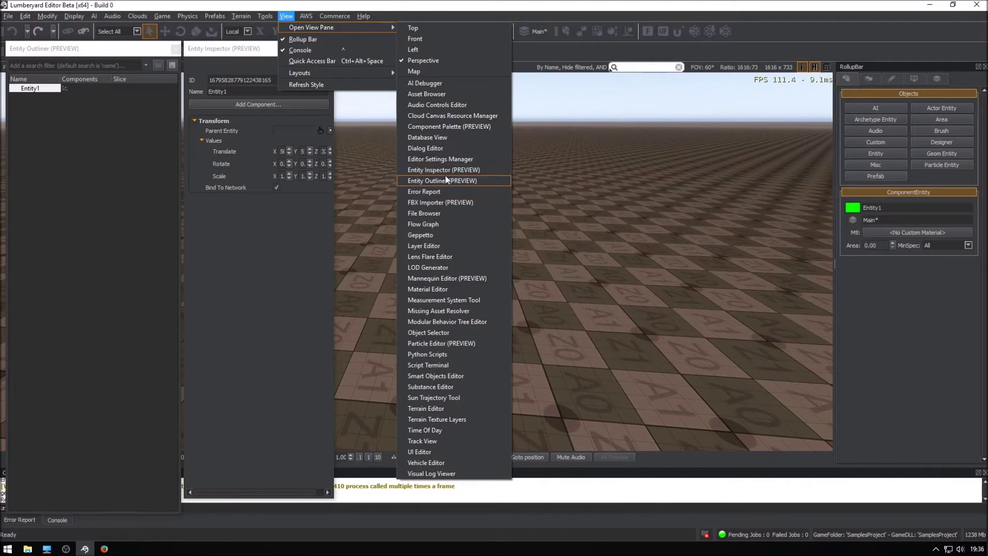
left_click(215, 275)
left_click(49, 128)
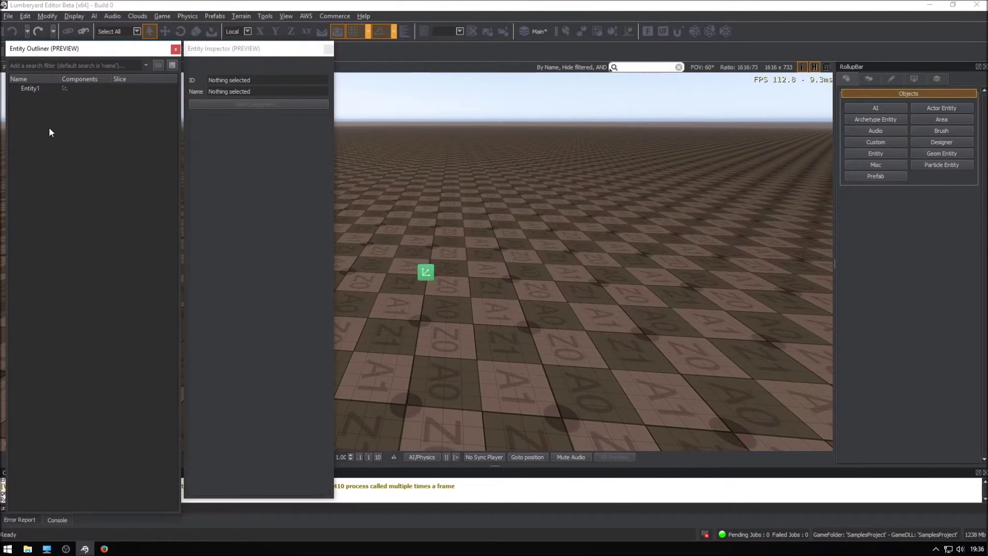
left_click(49, 88)
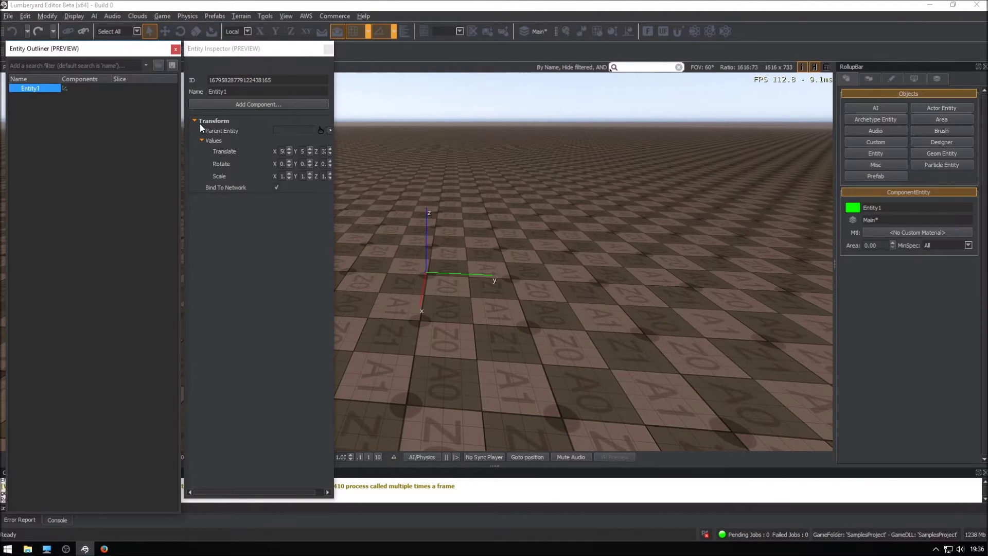
left_click(248, 104)
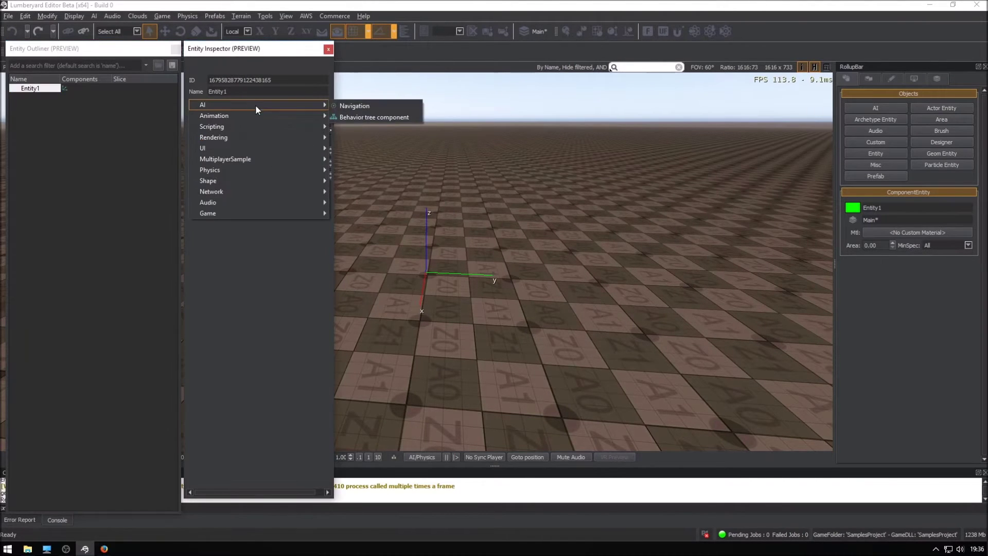
Rename Entity1 to Player in the Entity Inspector.
left_click(244, 299)
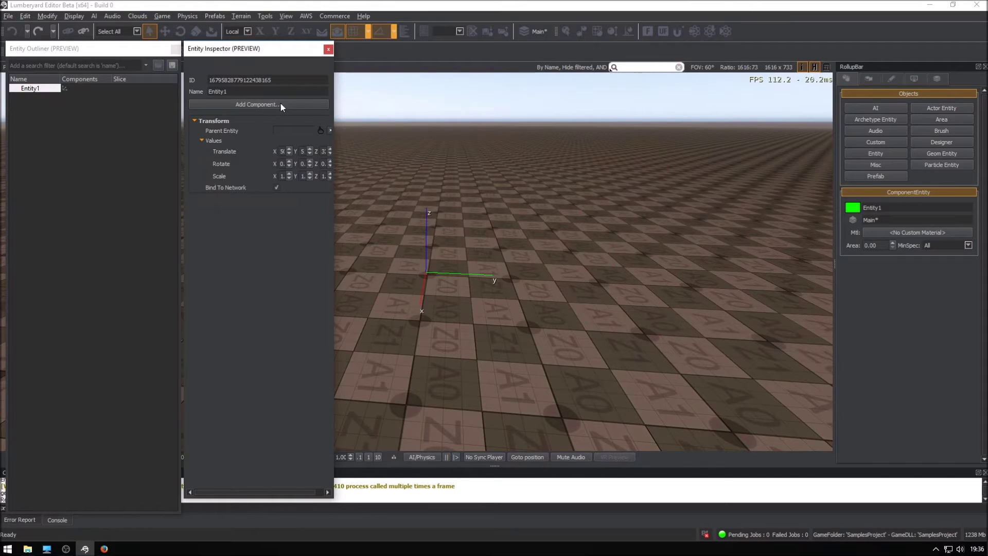
left_click_drag(227, 91, 175, 92)
type("Player")
key("Return")
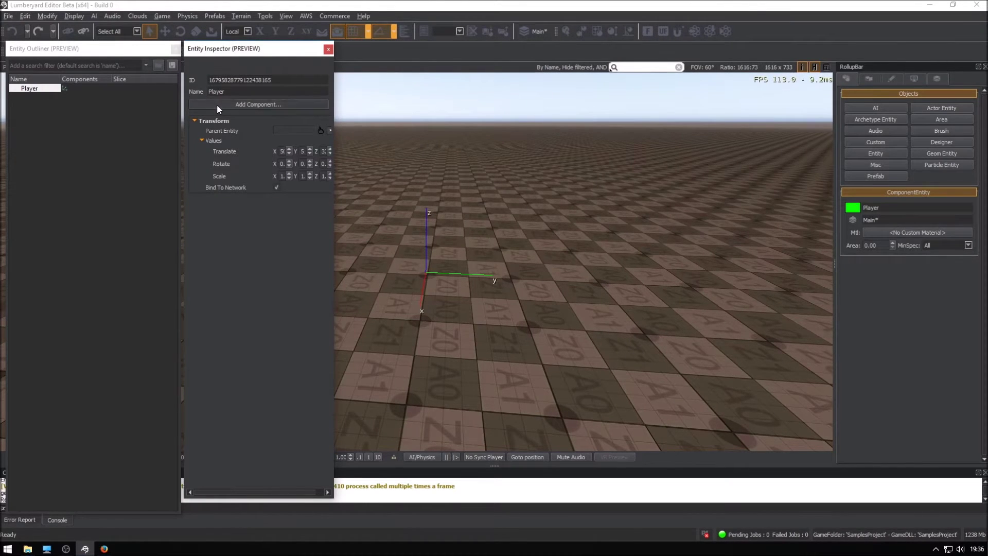
Add a Character Physics component to Player, then reselect Player for its options.
left_click(217, 105)
mouse_move(210, 170)
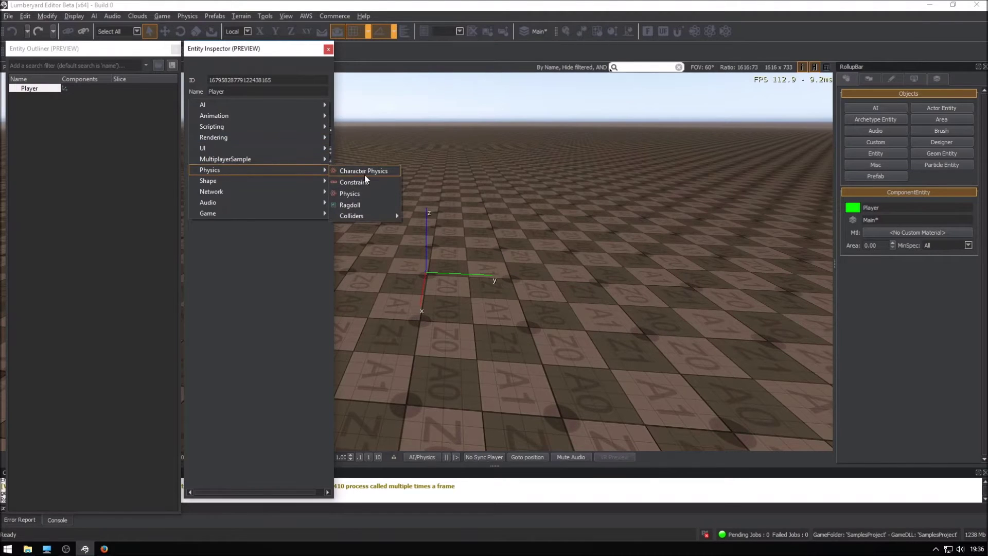
left_click(364, 174)
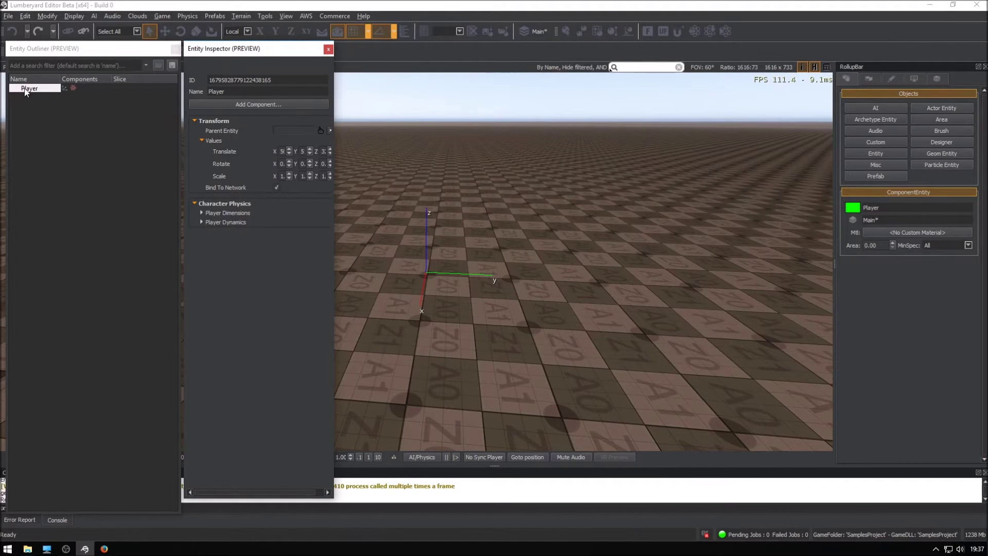
left_click(33, 108)
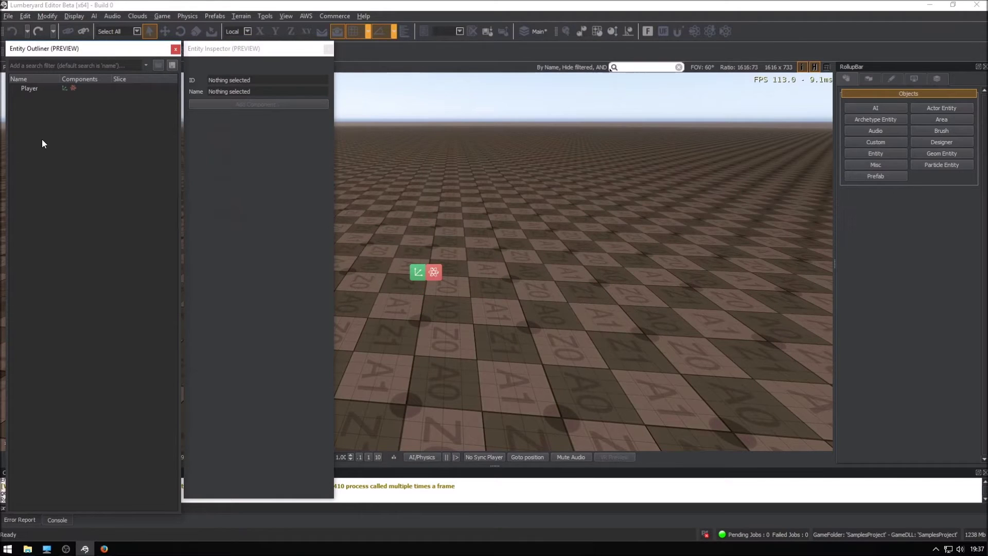
left_click(39, 88)
left_click(21, 105)
right_click(21, 87)
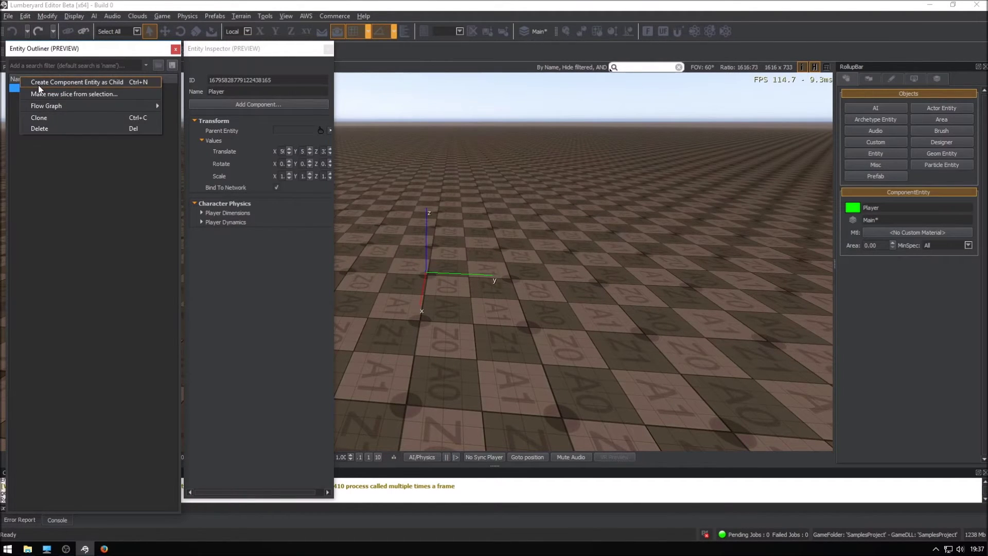
Create a child entity named Chicken under Player and add a Skinned Mesh component.
left_click(40, 82)
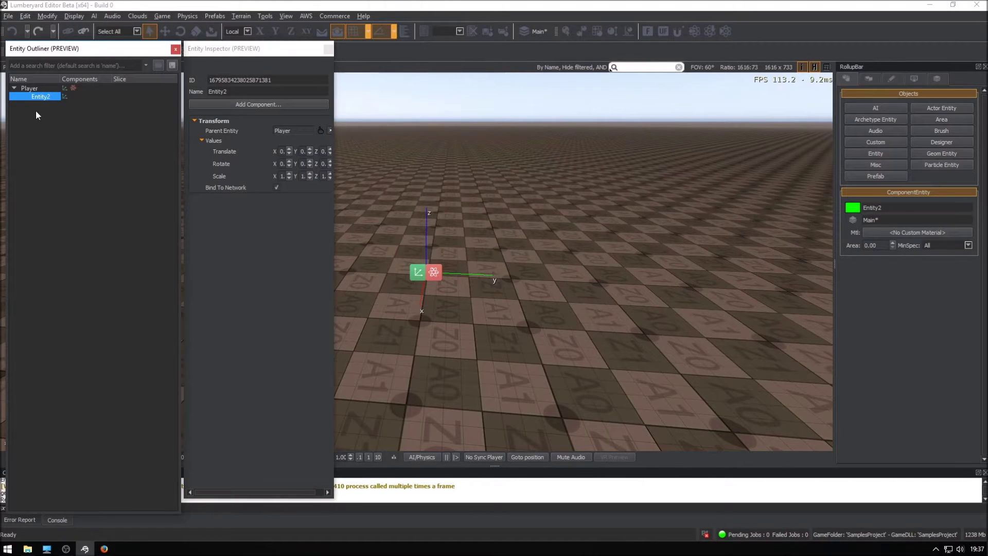
double_click(228, 90)
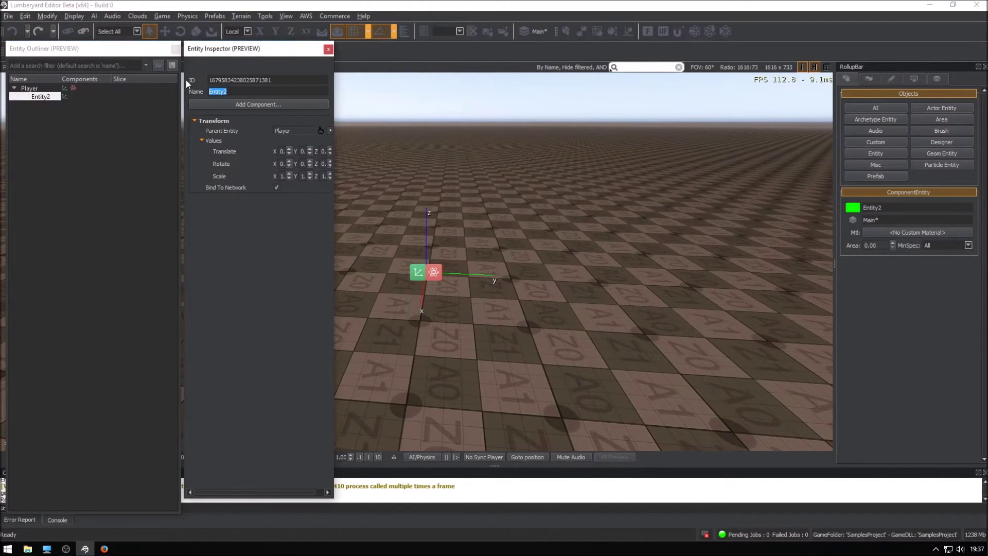
type("Chicken")
key("Return")
left_click(231, 104)
mouse_move(213, 116)
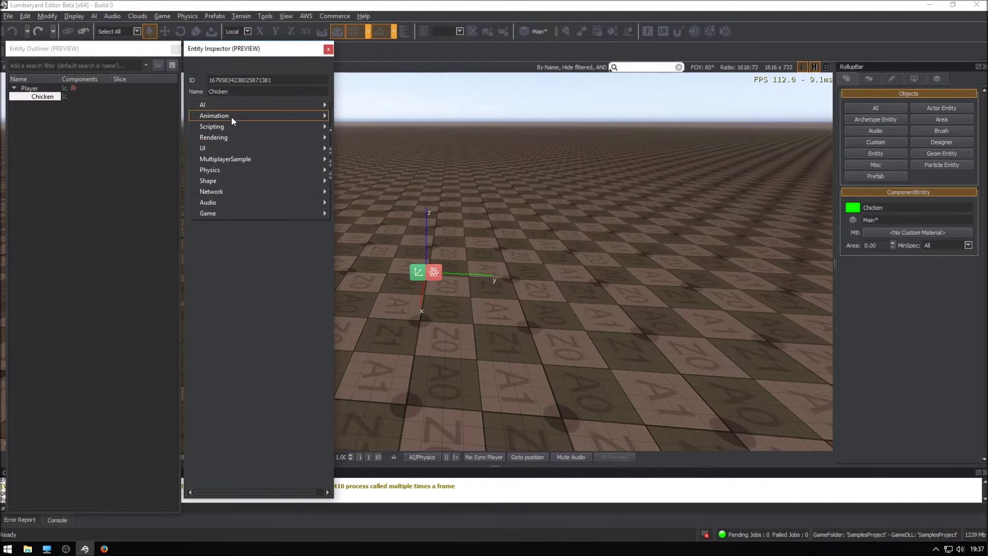
mouse_move(224, 137)
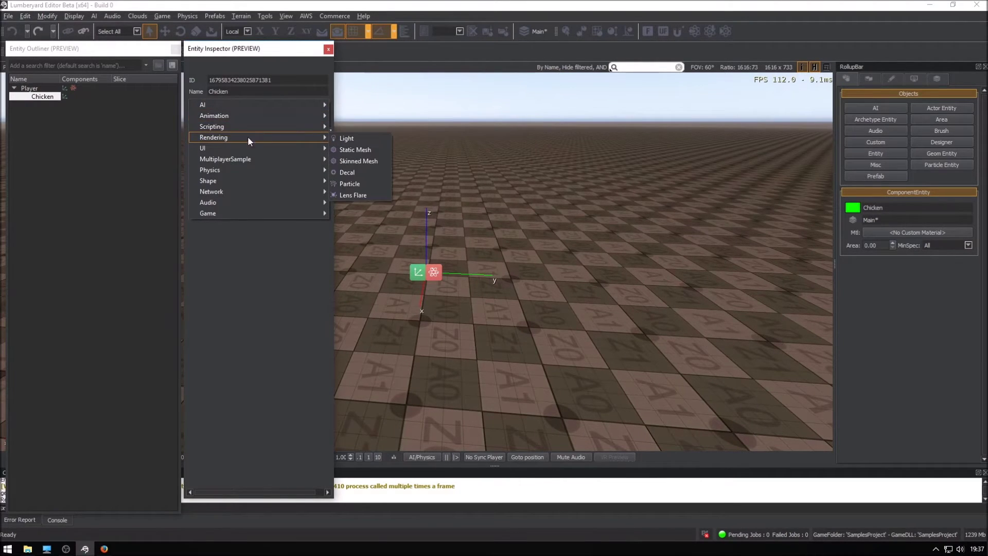
left_click(356, 163)
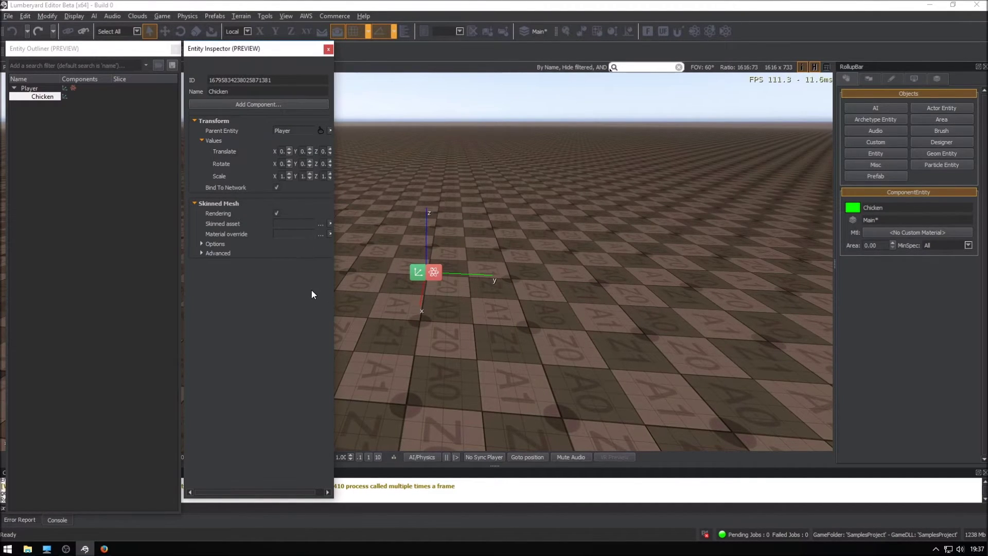
Set the Chicken's Skinned asset to objects/charactermodels/chicken/chicken_cdf.cdf.
left_click(321, 226)
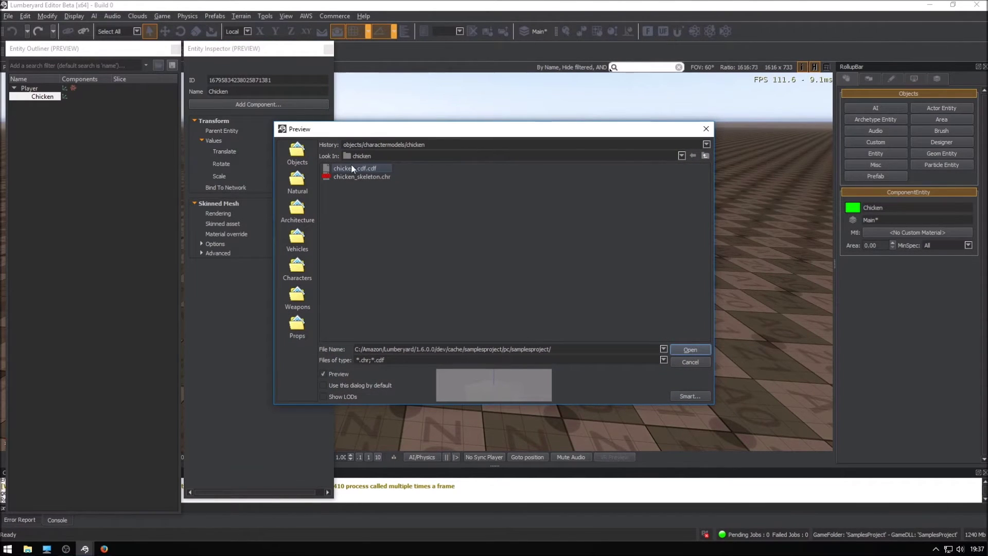
left_click(681, 157)
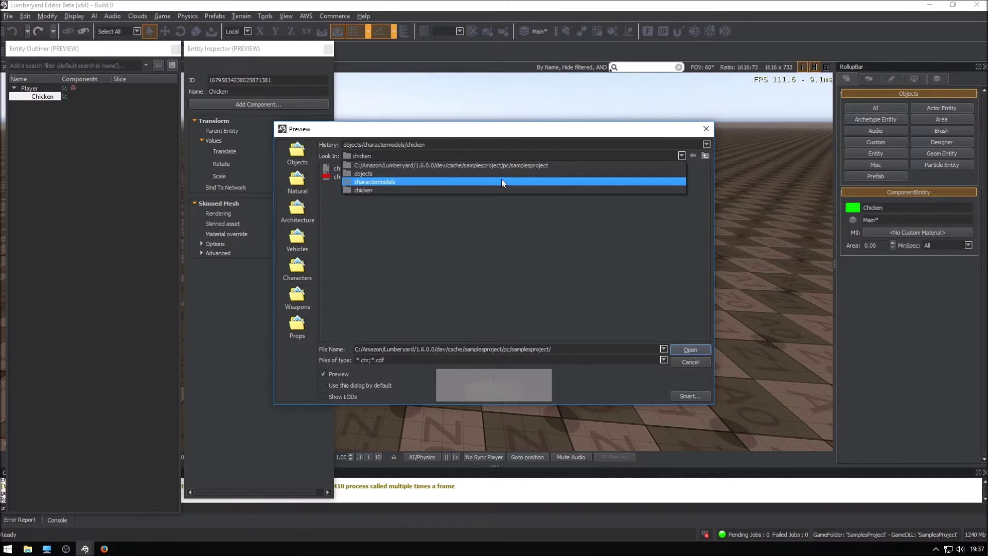
left_click(436, 175)
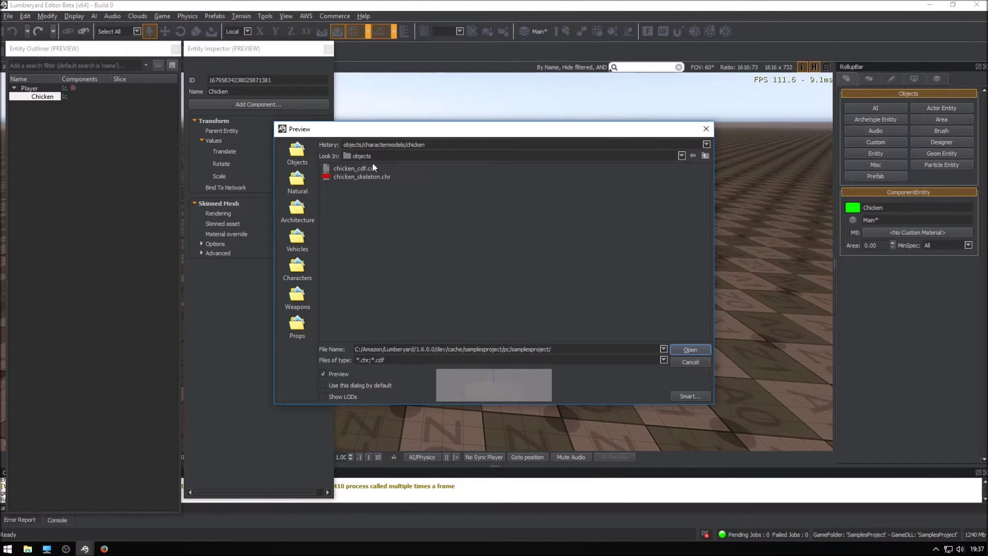
left_click(690, 154)
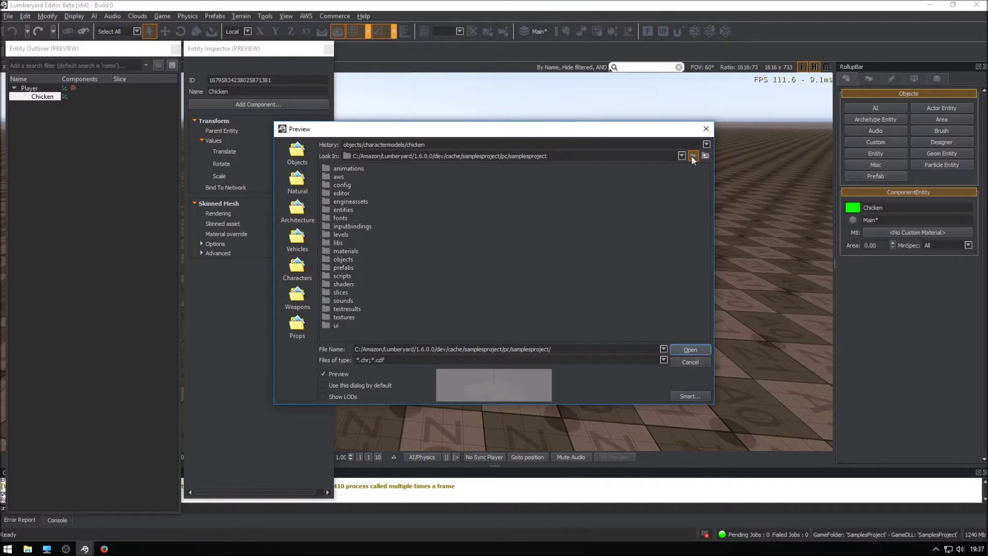
double_click(340, 259)
double_click(344, 168)
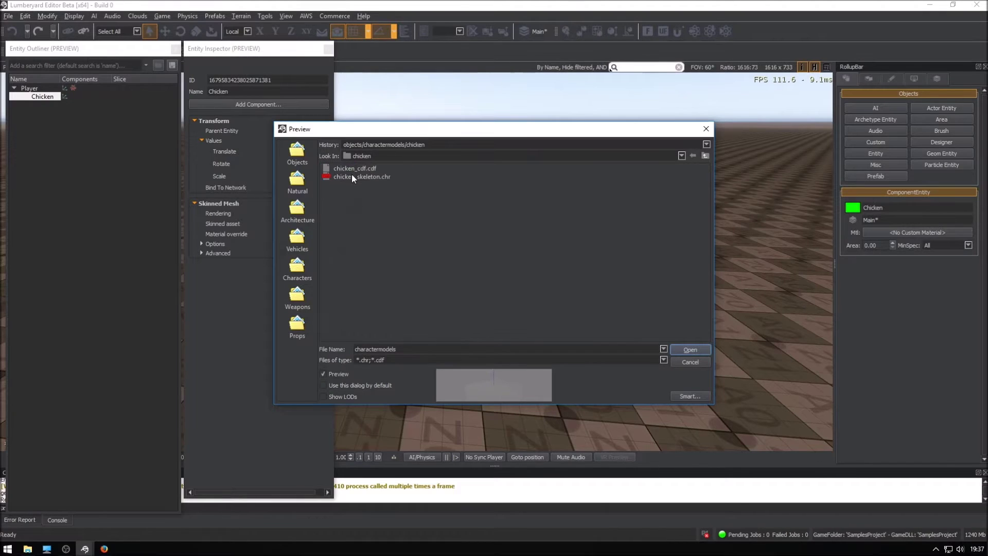
double_click(354, 169)
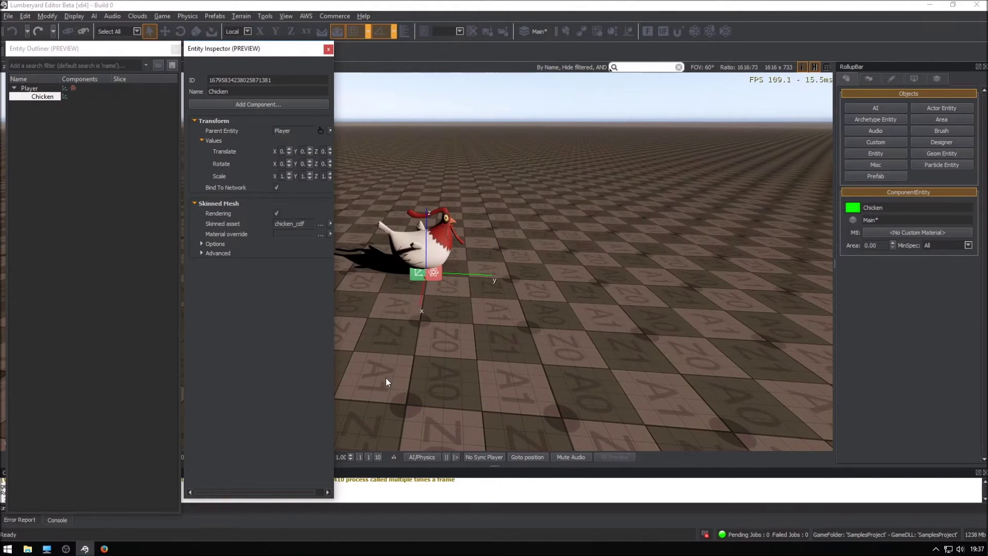
left_click(407, 426)
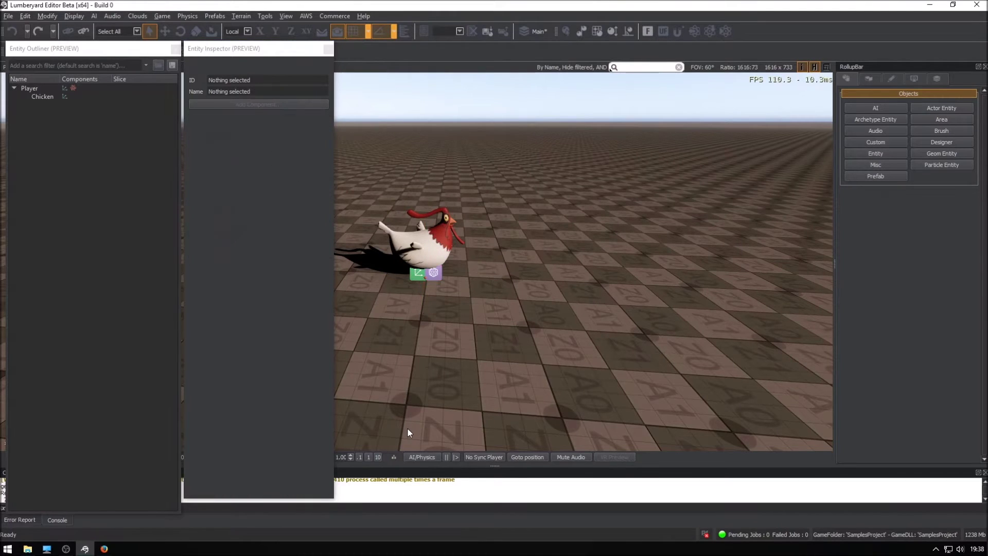
Create a flow graph on Player and rename it from Default to Movement.
right_click_drag(407, 426, 407, 402)
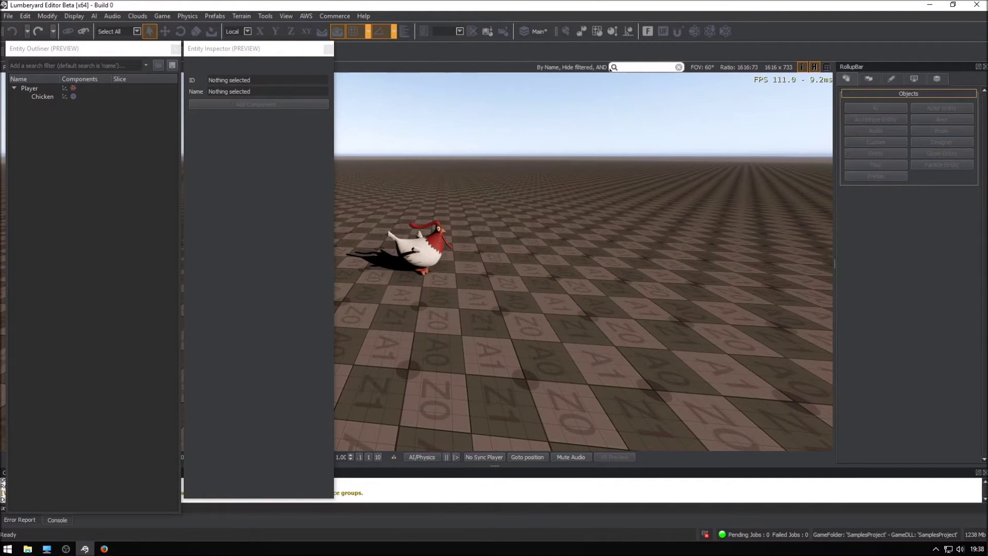
right_click_drag(407, 402, 30, 331)
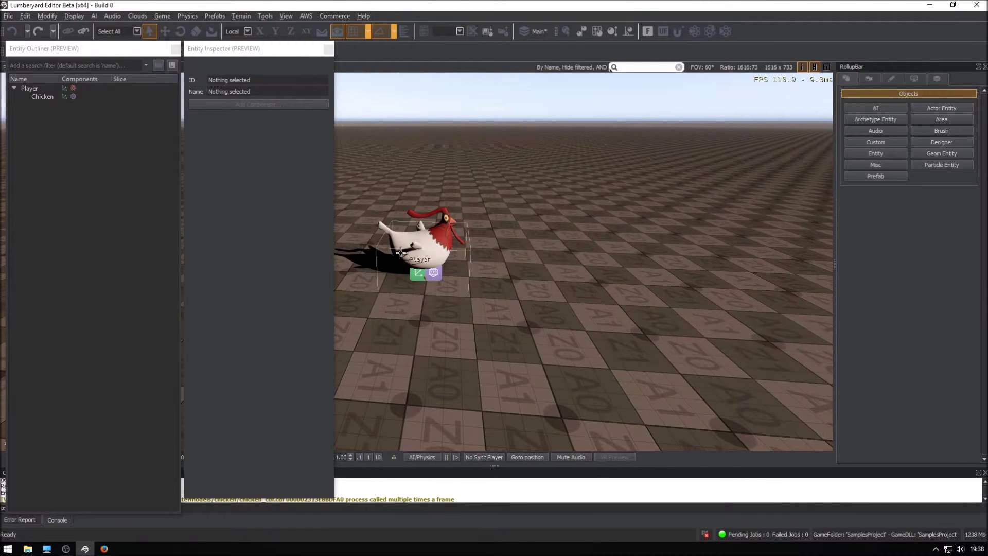
left_click(39, 90)
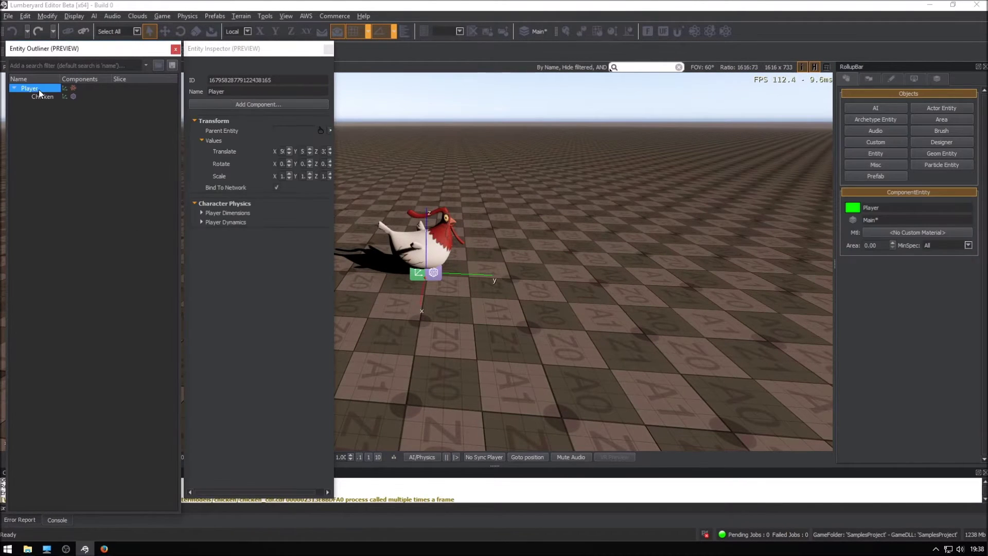
right_click(39, 90)
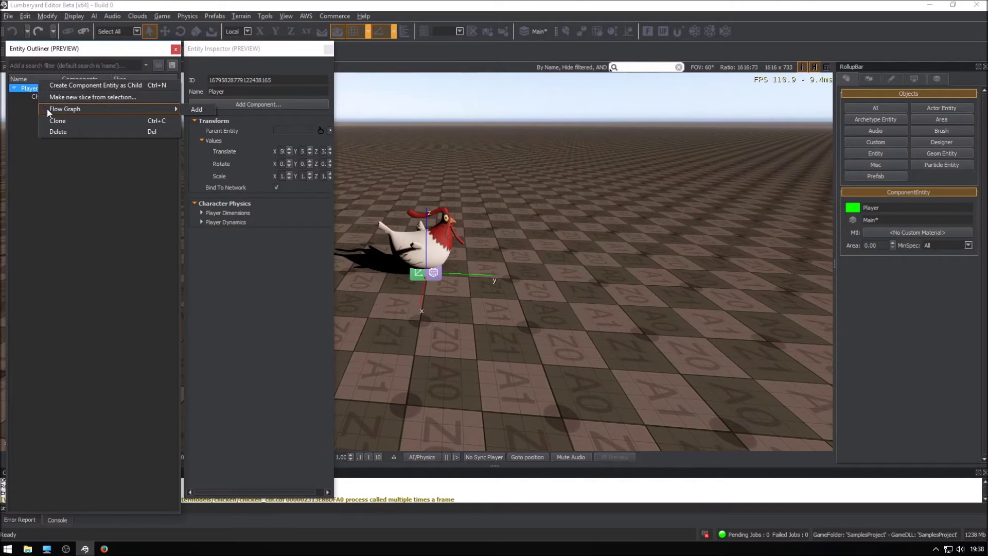
left_click(197, 107)
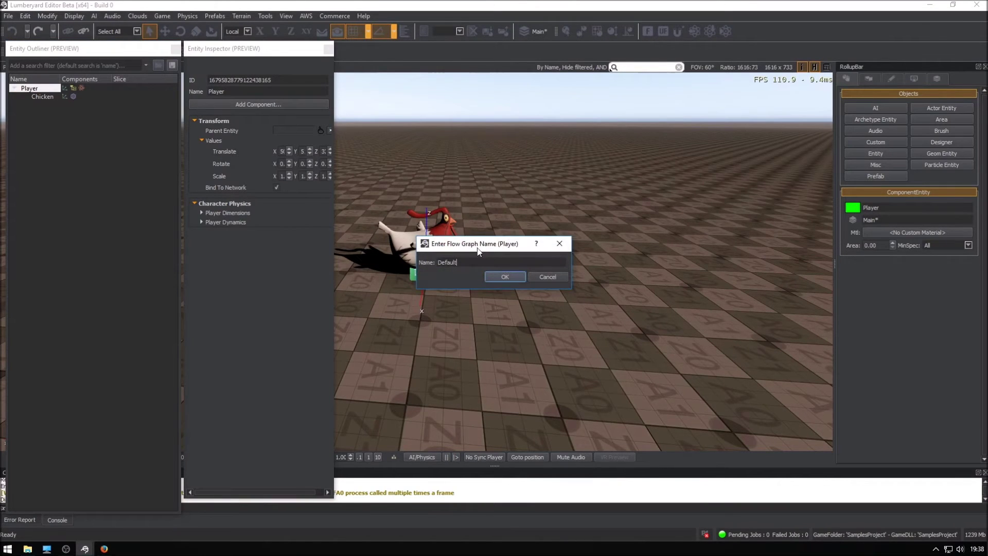
double_click(477, 263)
type("Movement")
key("Return")
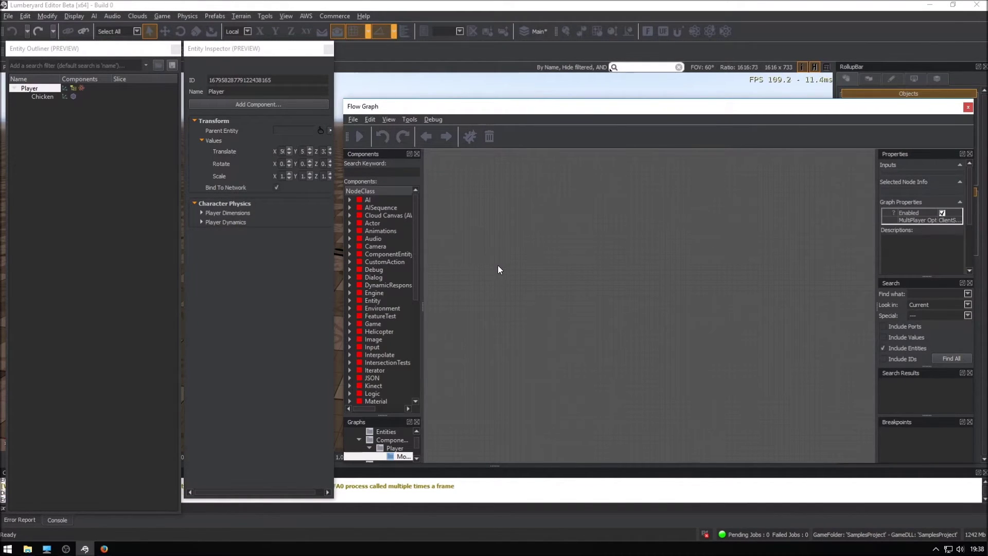
Place a Game:Start node on the canvas and drag it into position.
left_click(283, 16)
mouse_move(311, 26)
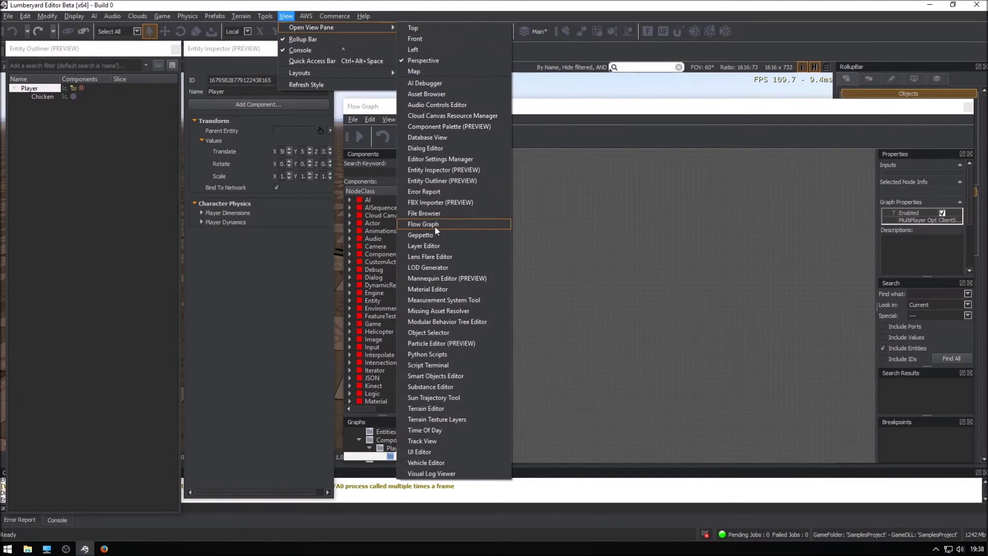
left_click(611, 300)
right_click(522, 287)
left_click(540, 346)
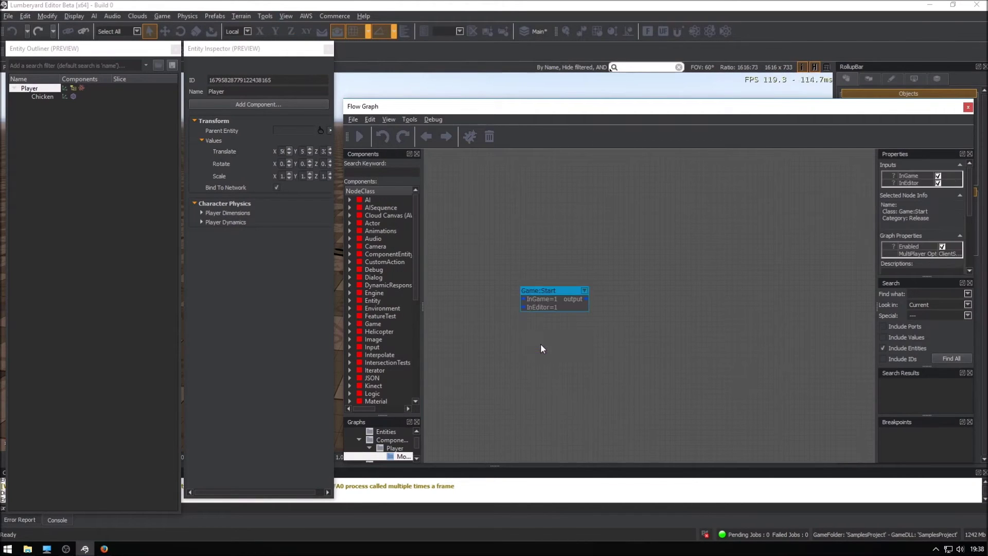
left_click_drag(552, 291, 509, 279)
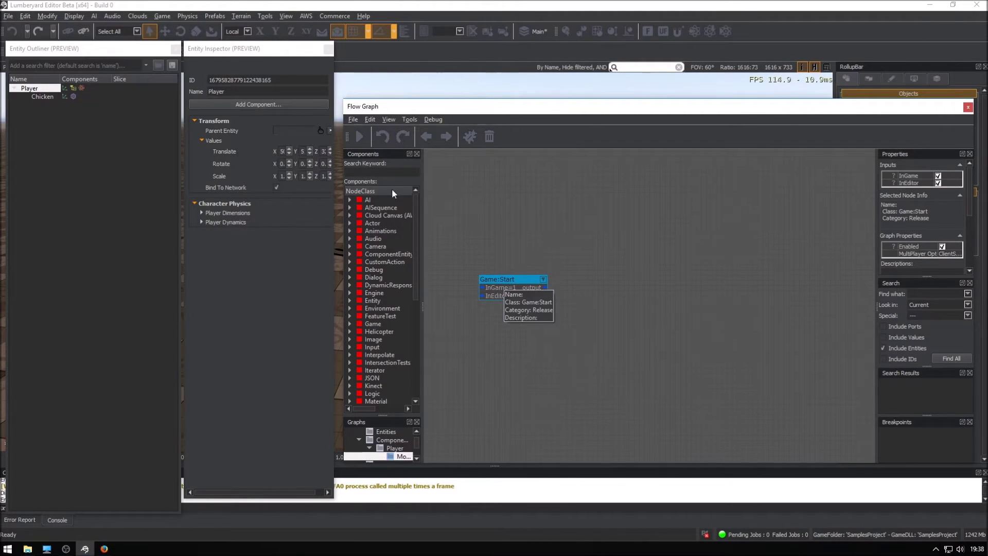
Search the node components for game.start, clear the keyword, and dismiss the canvas menu.
left_click(381, 172)
type("game.start")
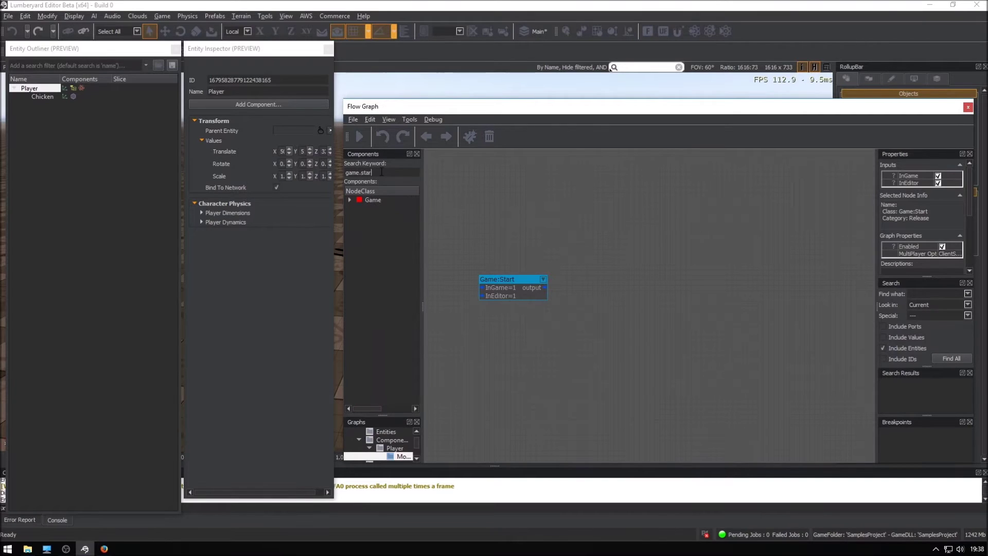
left_click(349, 200)
key("ctrl+a")
type("start")
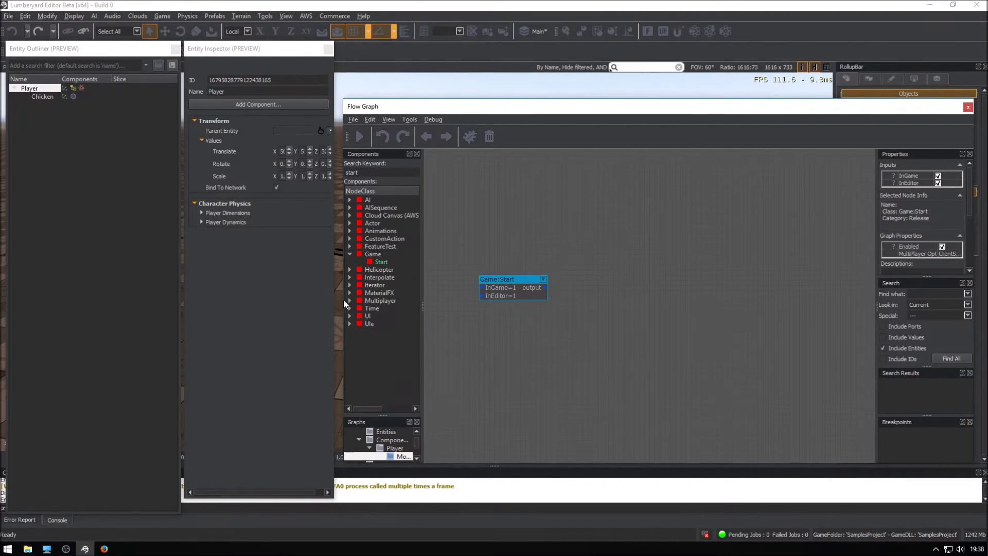
right_click(510, 221)
left_click(592, 170)
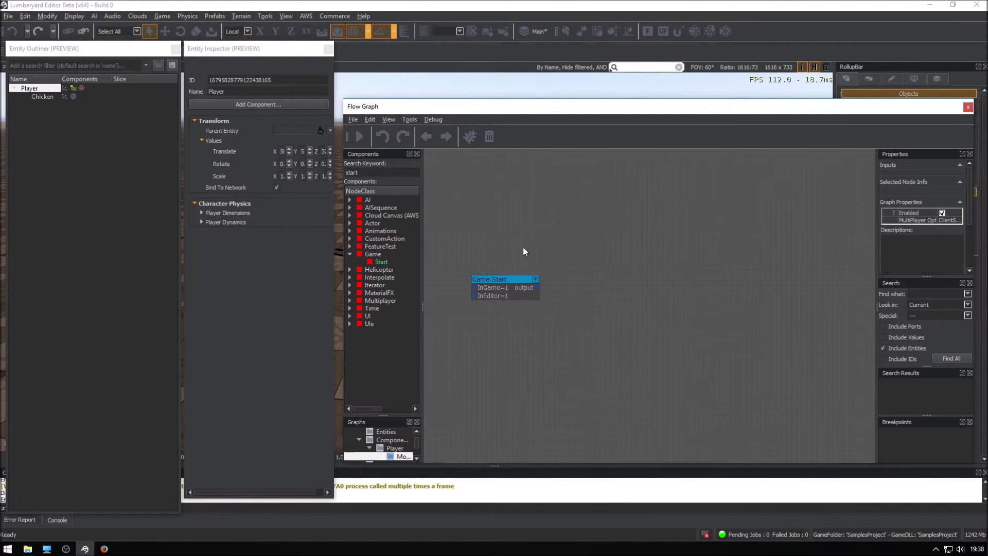
Add a Debug:InputKey node to the graph, then delete it.
right_click(559, 227)
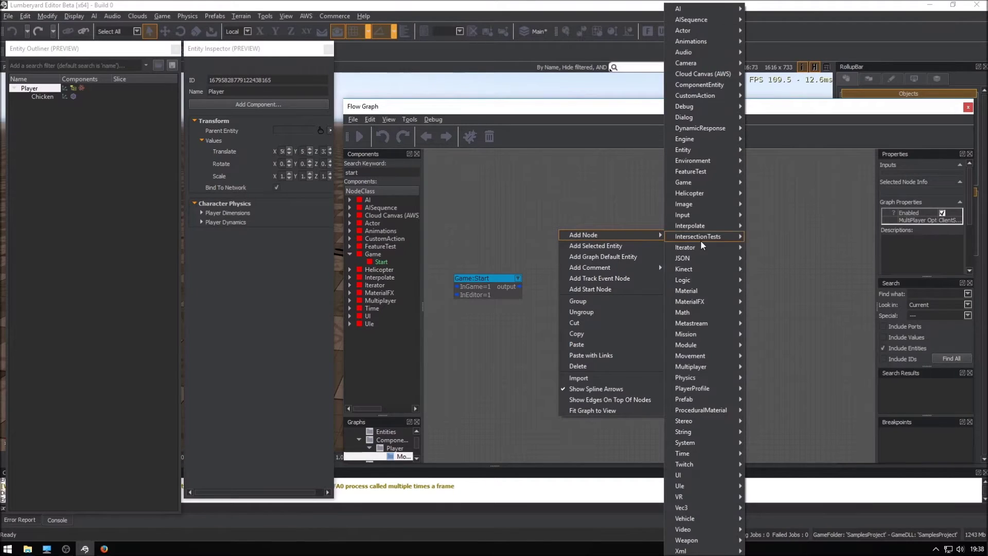
mouse_move(584, 234)
mouse_move(684, 107)
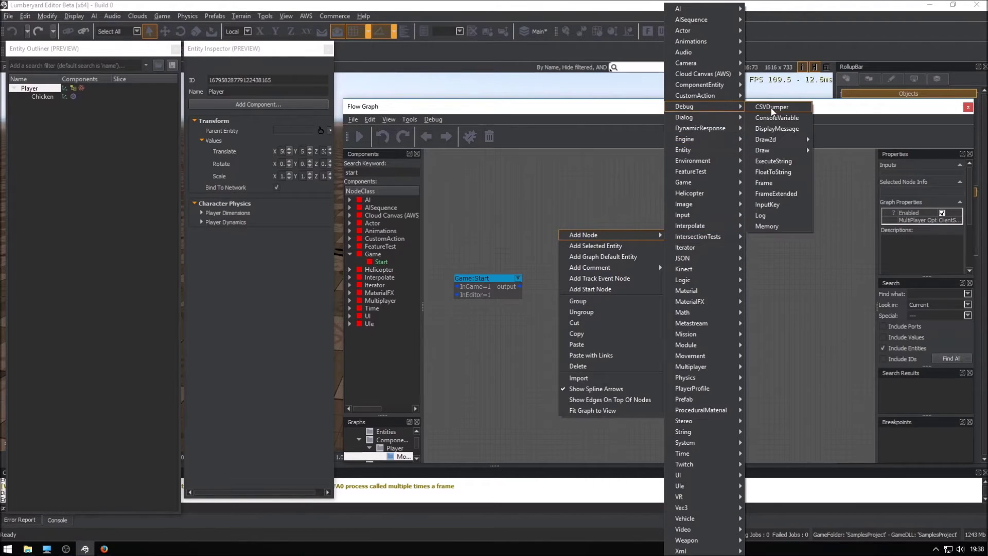
left_click(766, 205)
left_click_drag(607, 246, 590, 212)
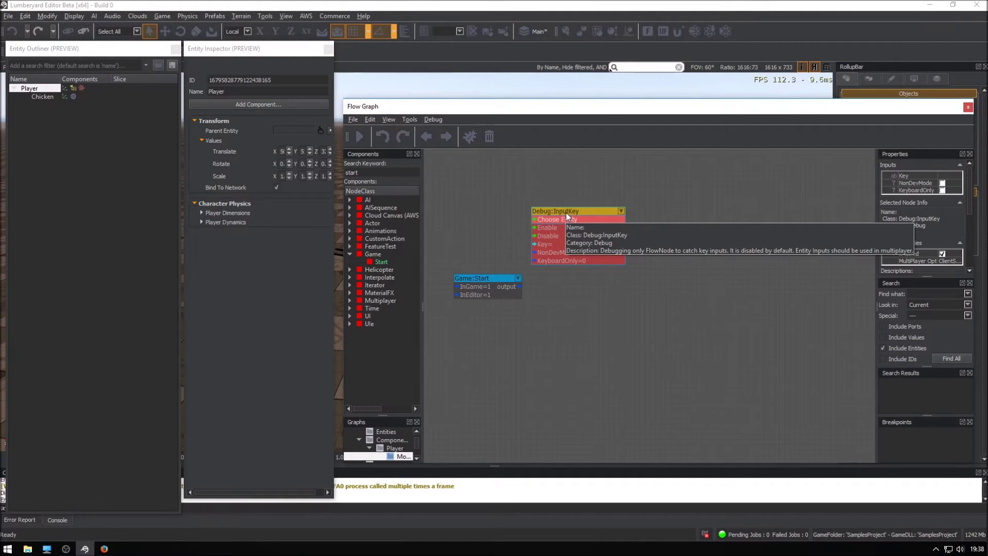
key("Delete")
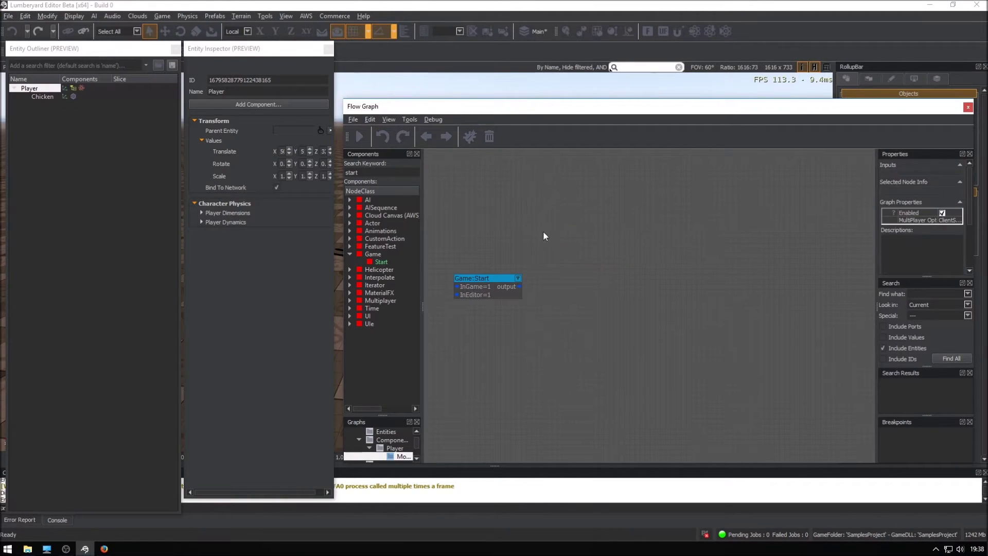
Add an Input:ActionHandler node and link Game:Start's output to its Enable input.
right_click(546, 225)
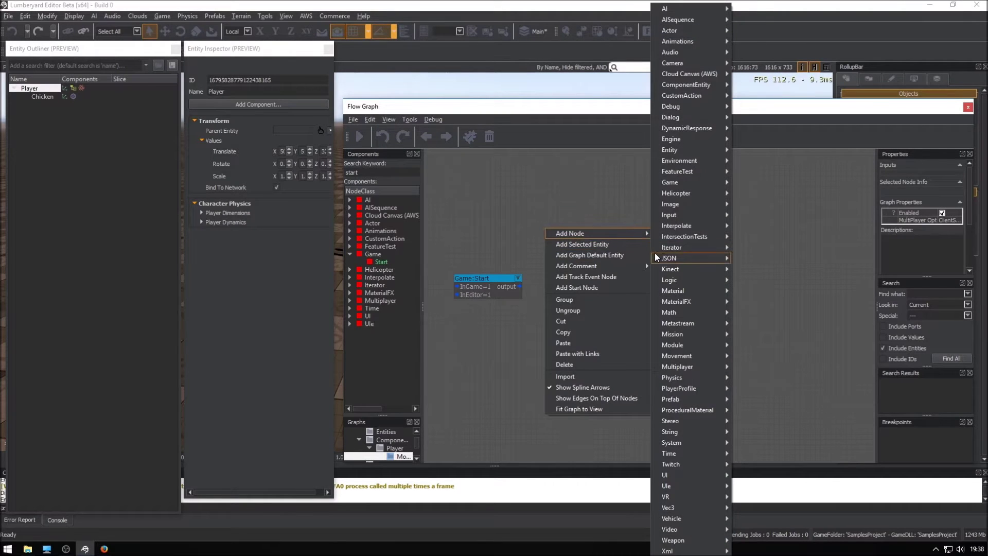
mouse_move(689, 215)
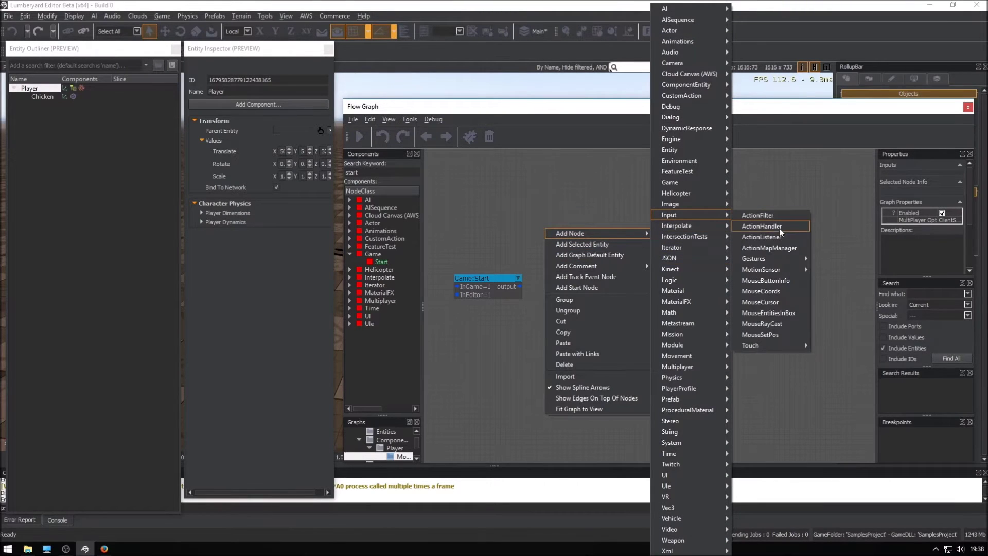
left_click(779, 227)
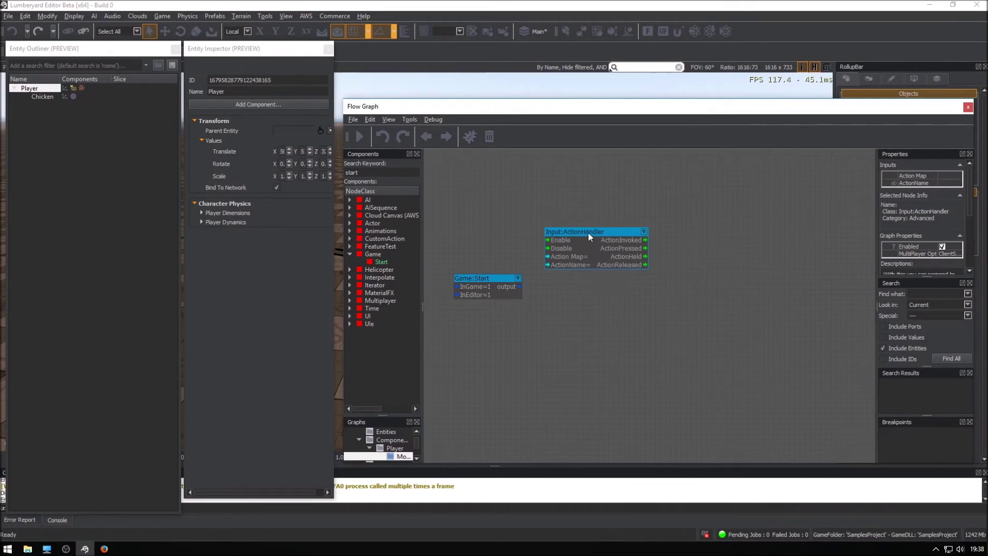
left_click_drag(572, 229, 599, 229)
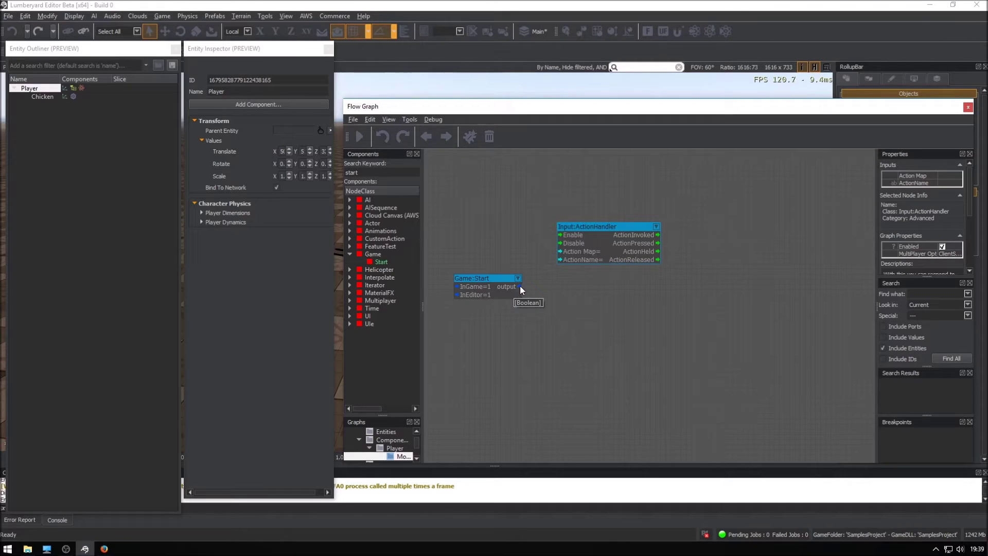
left_click_drag(519, 286, 561, 234)
Set the ActionHandler's Action Map to player and ActionName to moveleft.
left_click(599, 253)
double_click(599, 252)
left_click(694, 251)
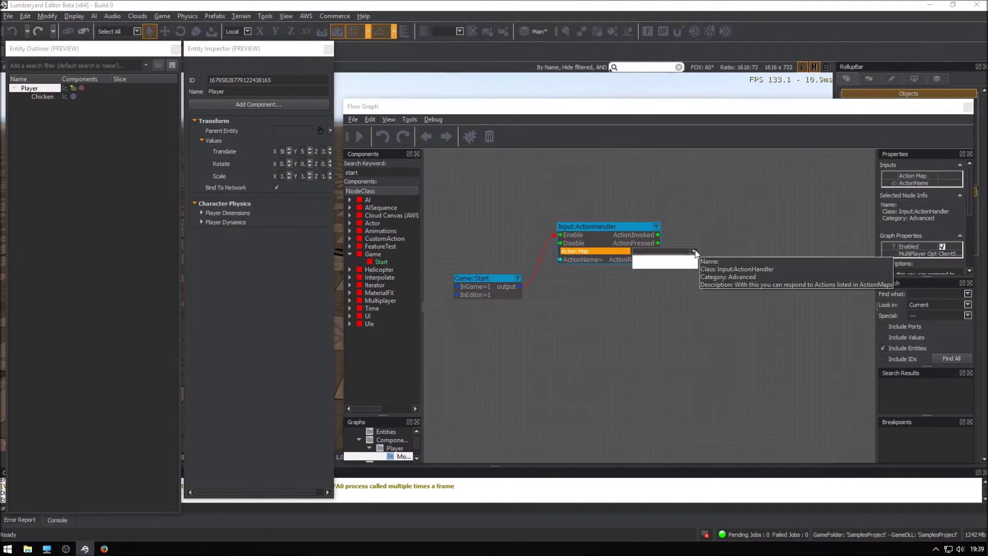
left_click(635, 264)
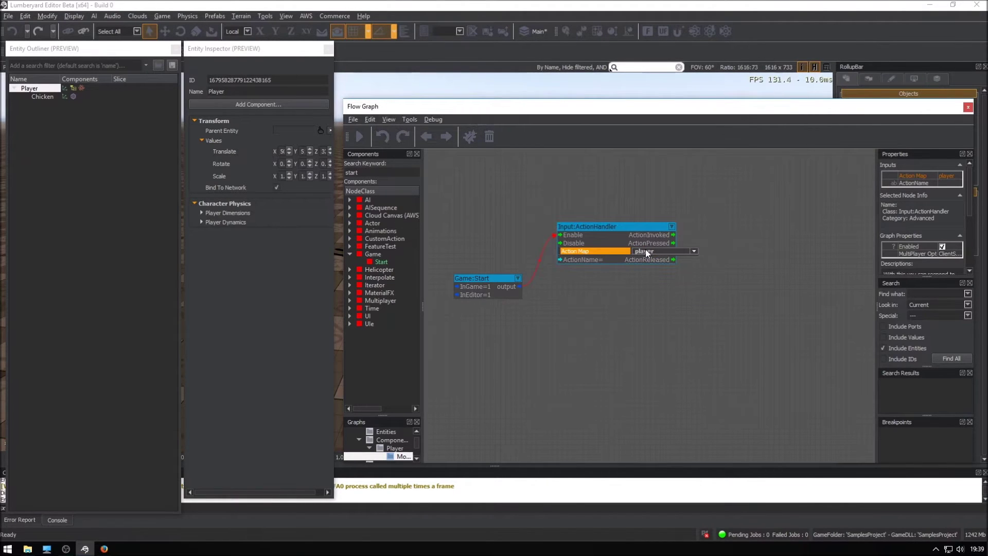
left_click(601, 259)
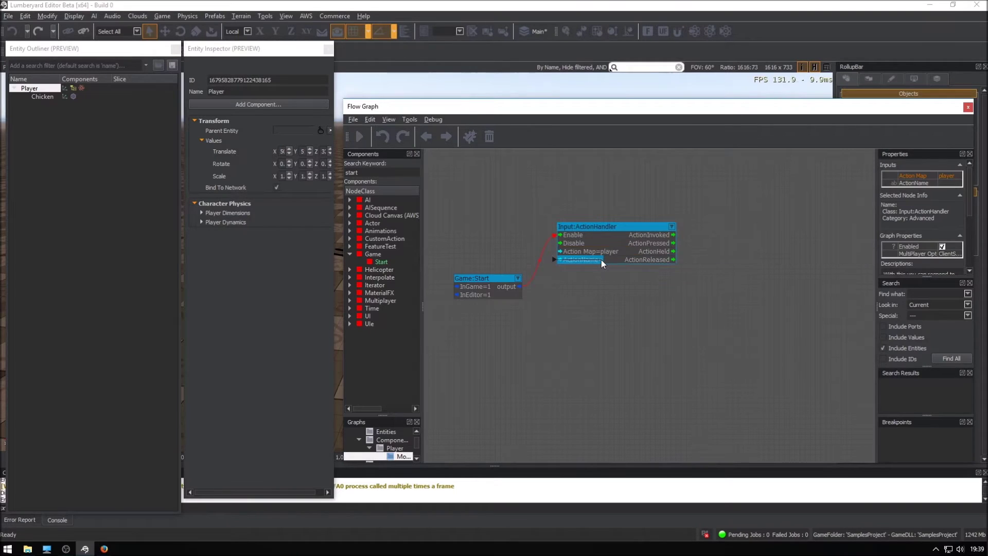
left_click(601, 260)
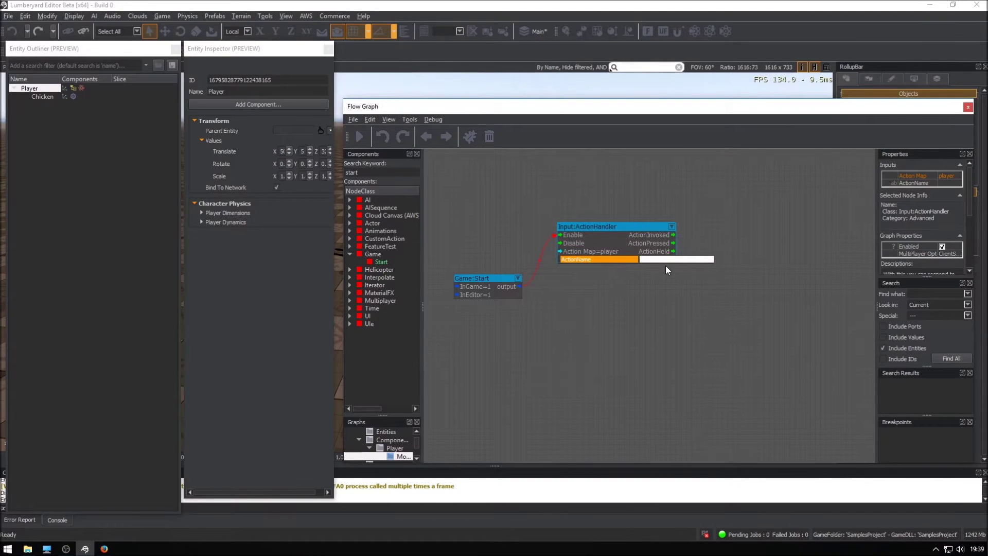
type("moveleft")
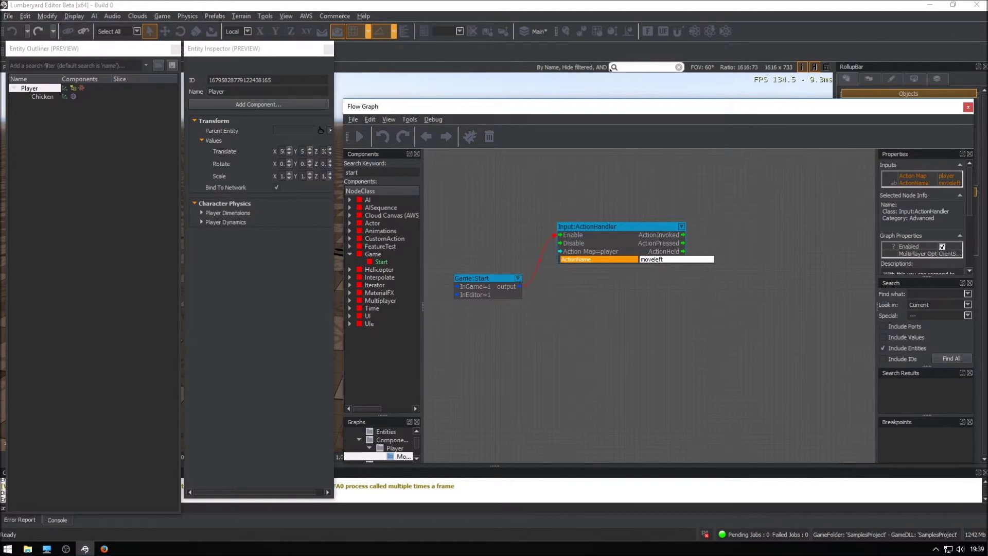
left_click(643, 268)
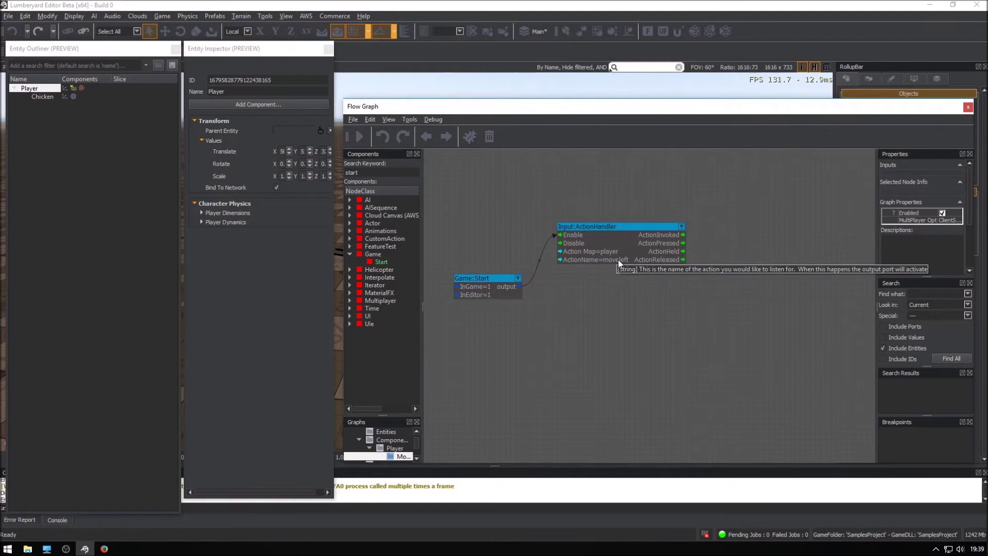
right_click_drag(637, 192, 610, 211)
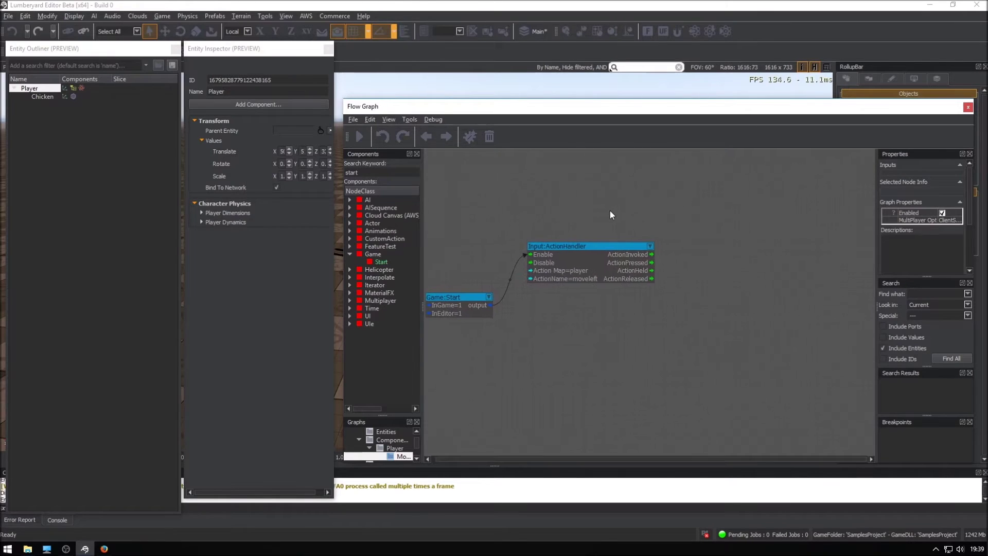
right_click(693, 228)
mouse_move(822, 378)
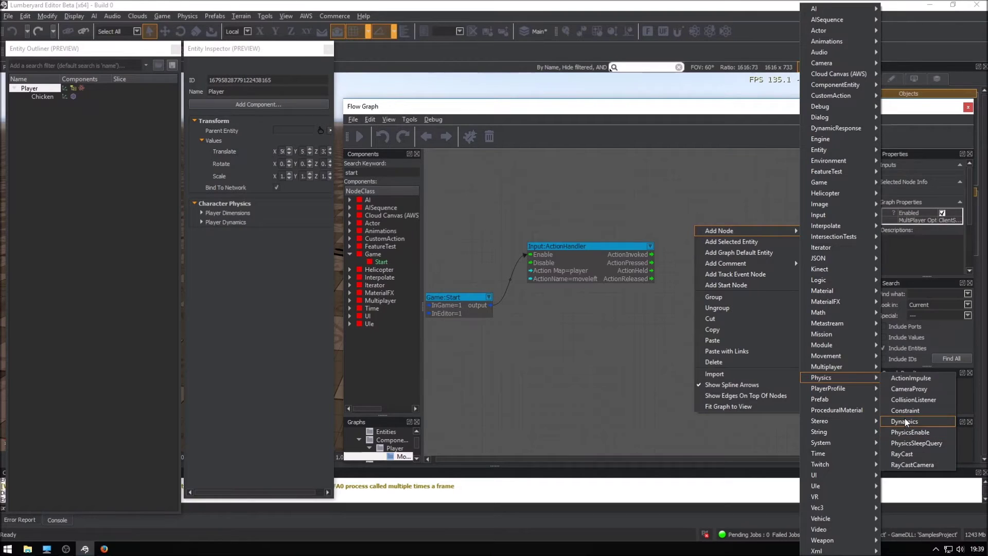
Add a Physics:ActionImpulse node on the graph entity, wiring ActionHeld to its Activate input.
left_click(910, 377)
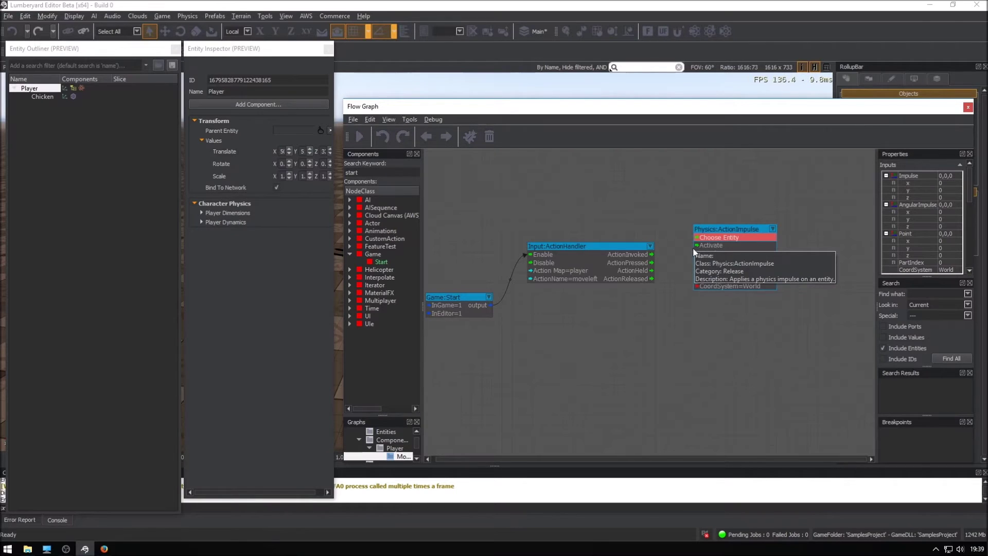
right_click(703, 239)
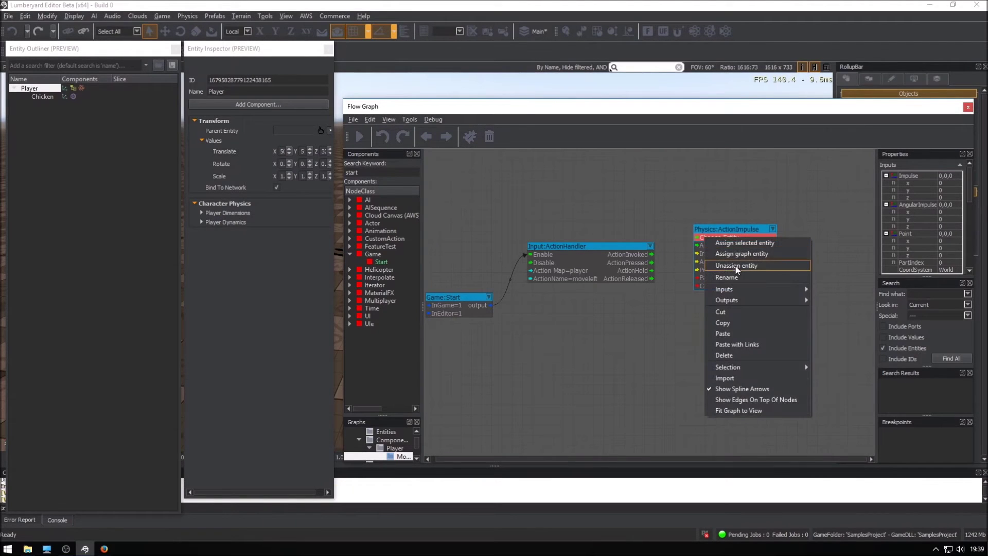
left_click(735, 254)
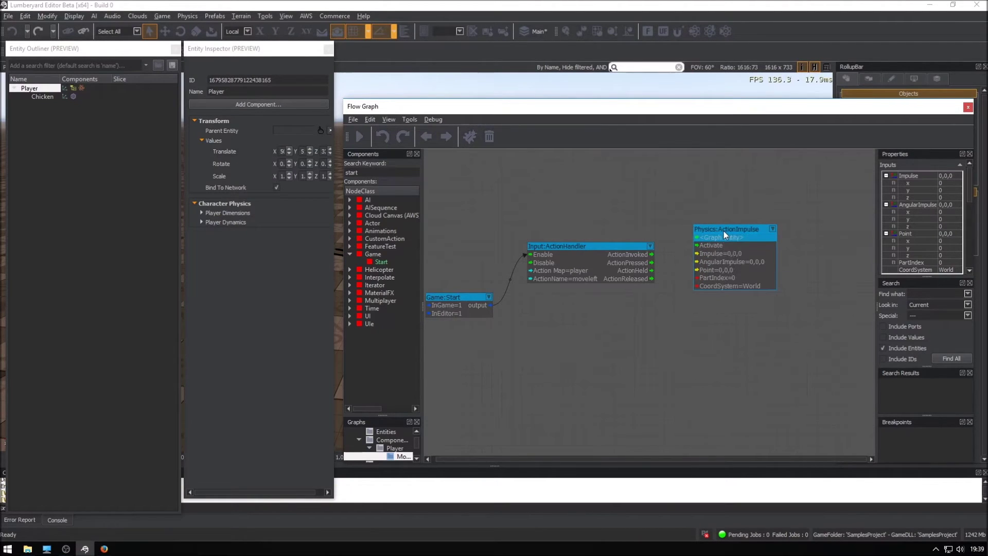
left_click_drag(723, 231, 719, 233)
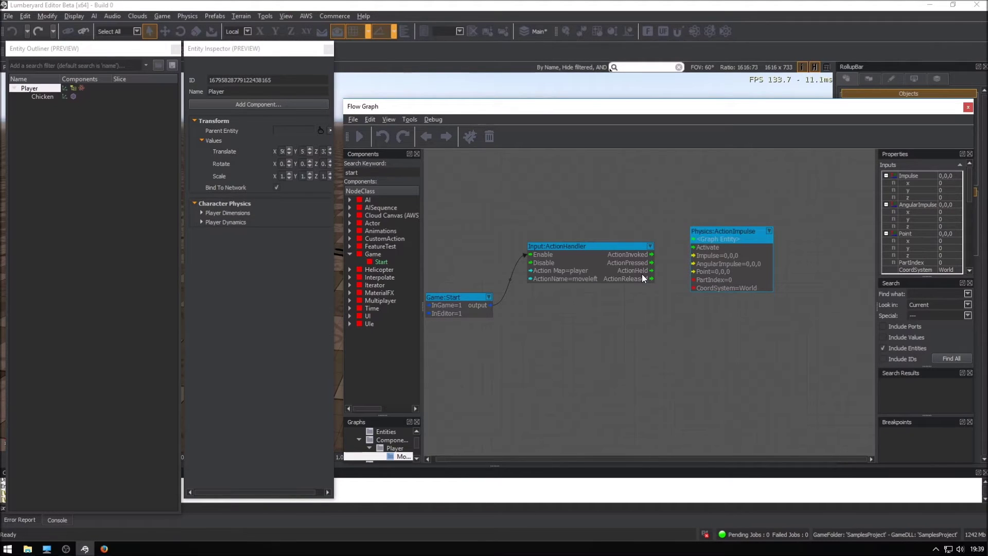
mouse_move(622, 271)
left_mouse_down()
mouse_move(673, 272)
mouse_move(692, 247)
left_mouse_up()
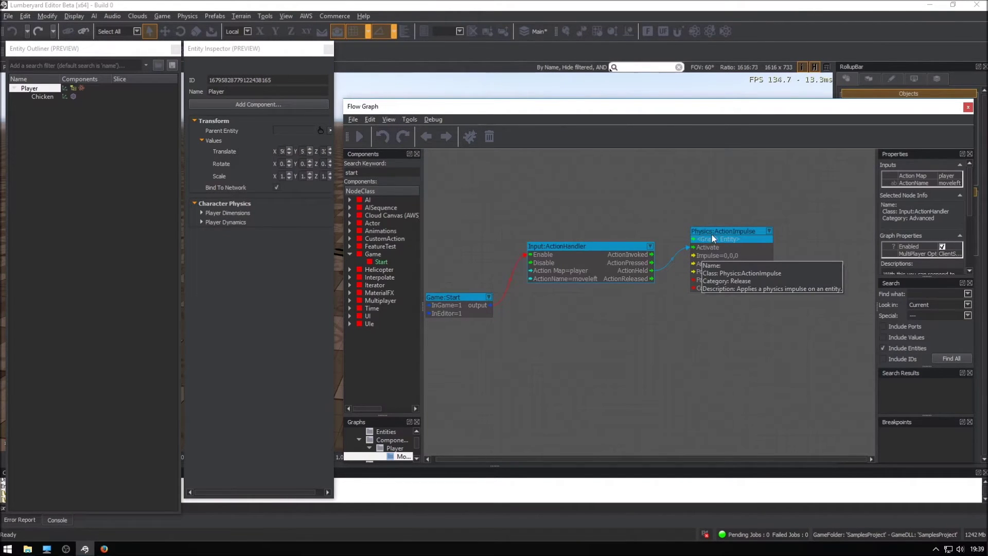
left_click(727, 232)
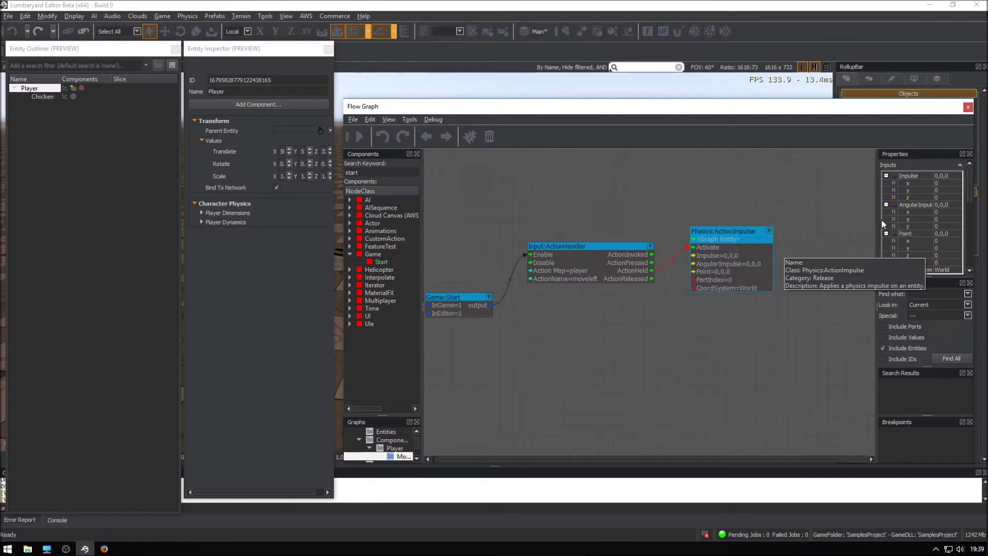
Change the ActionImpulse node's Impulse y component to -10, giving 0,-10,0.
double_click(731, 256)
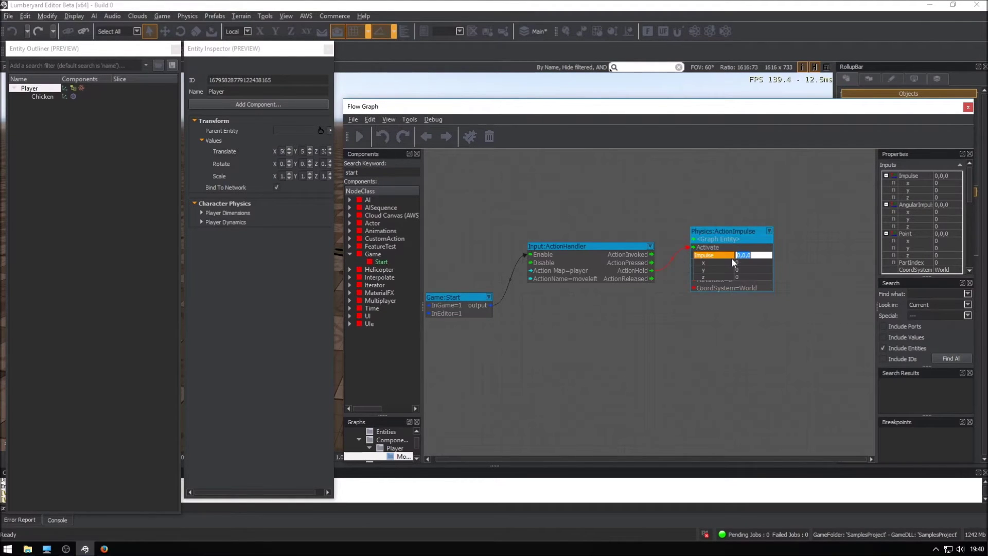
left_click(942, 191)
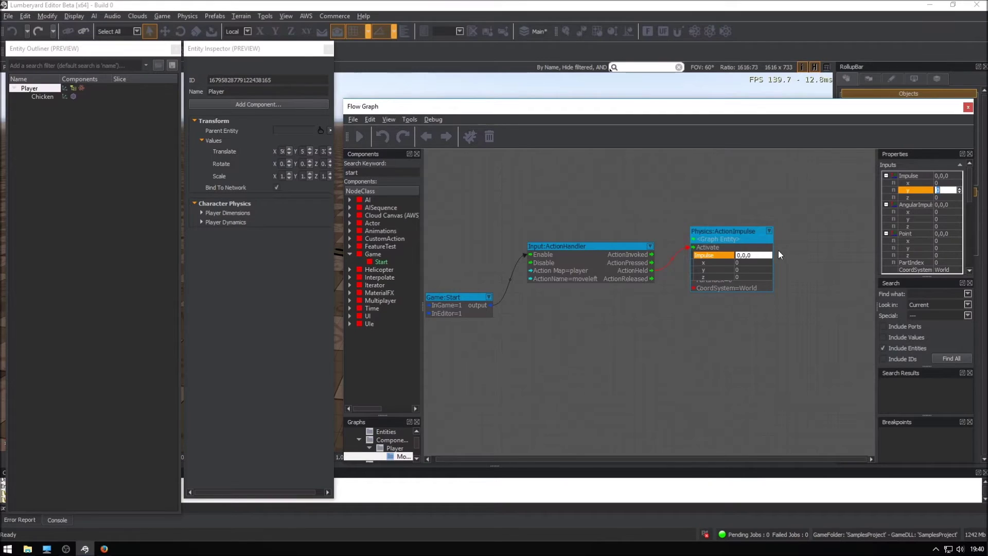
left_click(746, 269)
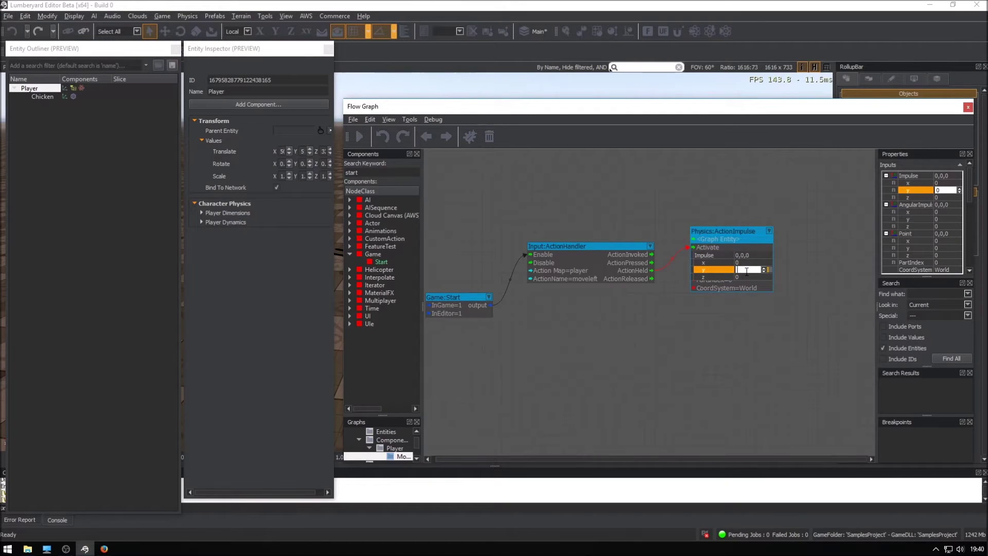
type("0")
key("Return")
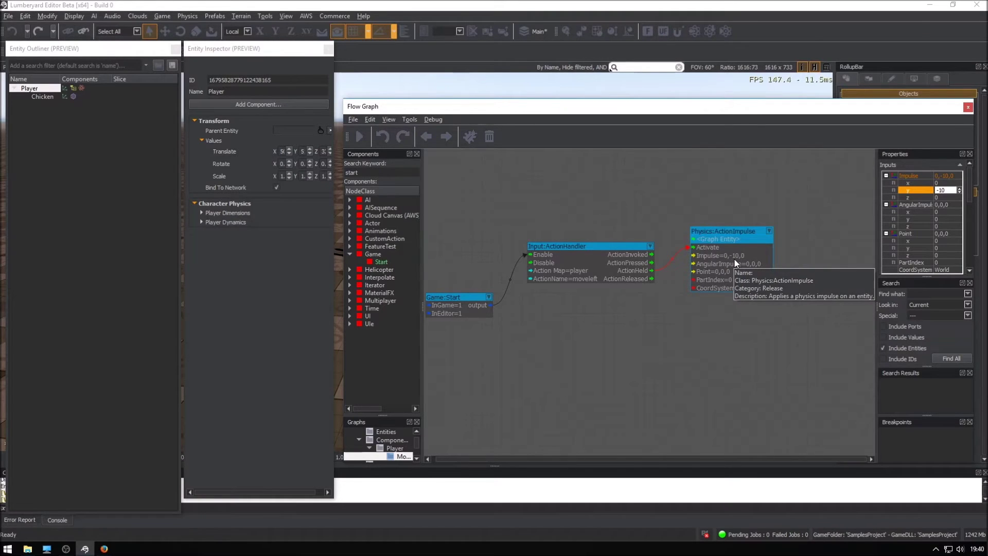
right_click(507, 337)
mouse_move(557, 344)
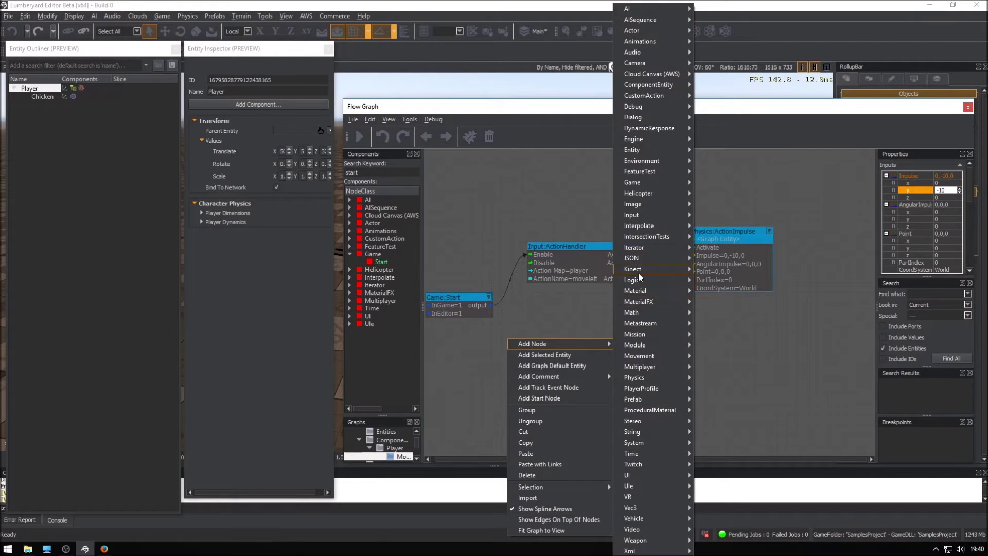
Add a second ActionHandler enabled by Game:Start, with the player action map and moveright action.
mouse_move(632, 215)
left_click(726, 226)
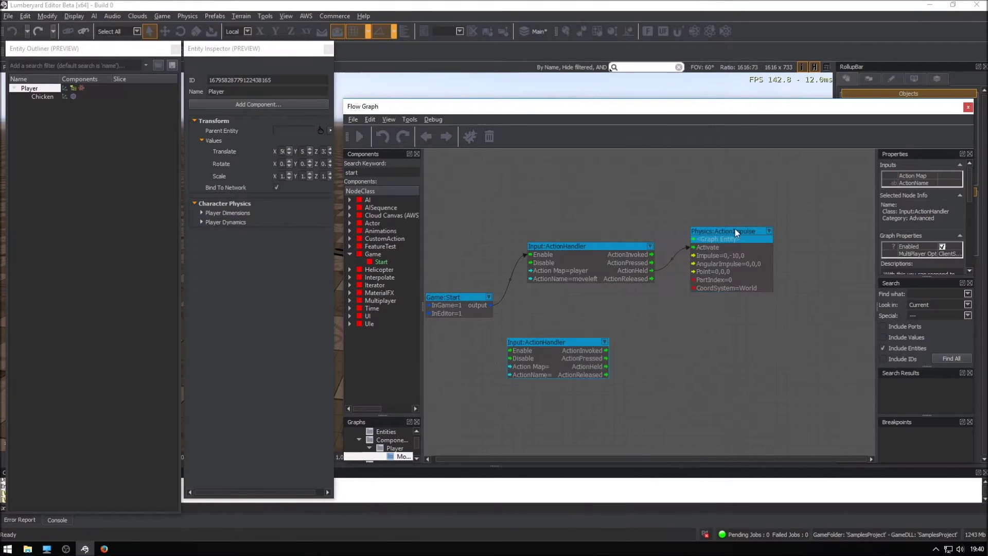
left_click_drag(491, 304, 507, 351)
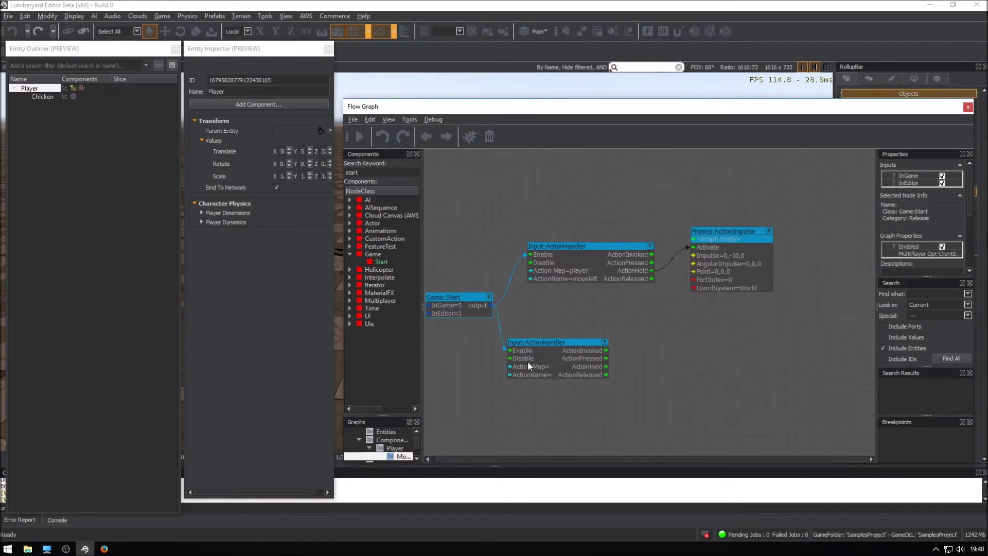
double_click(541, 366)
left_click(642, 367)
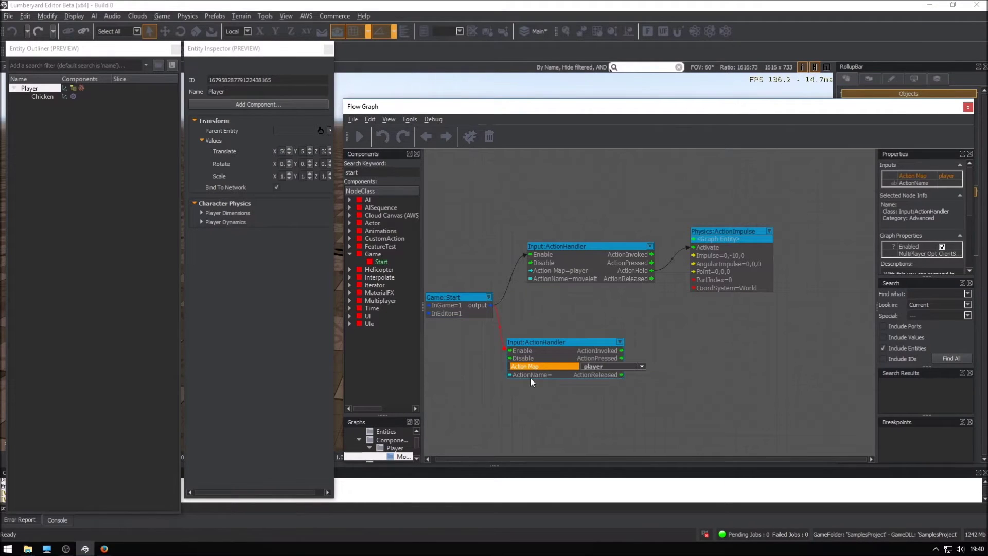
double_click(551, 375)
type("move")
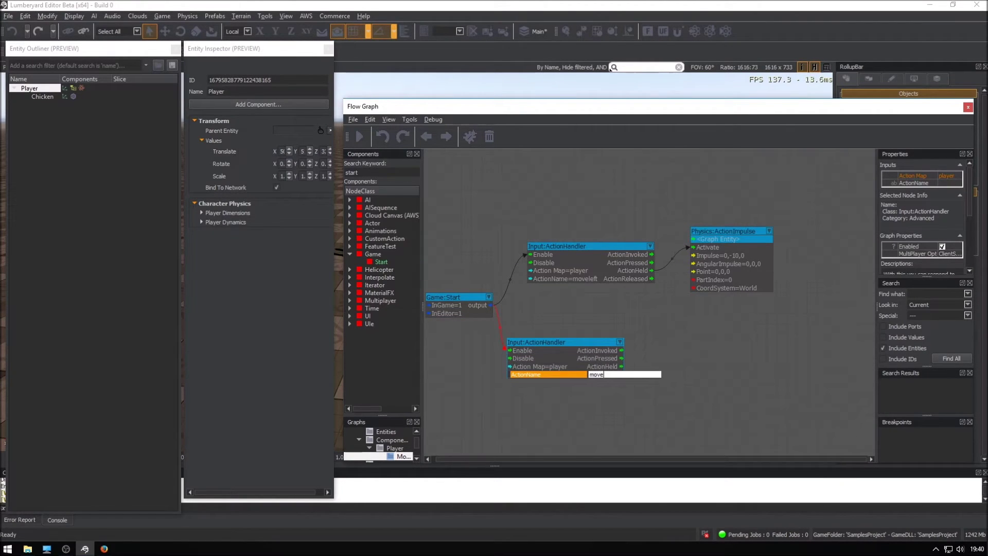
type("right")
key("Return")
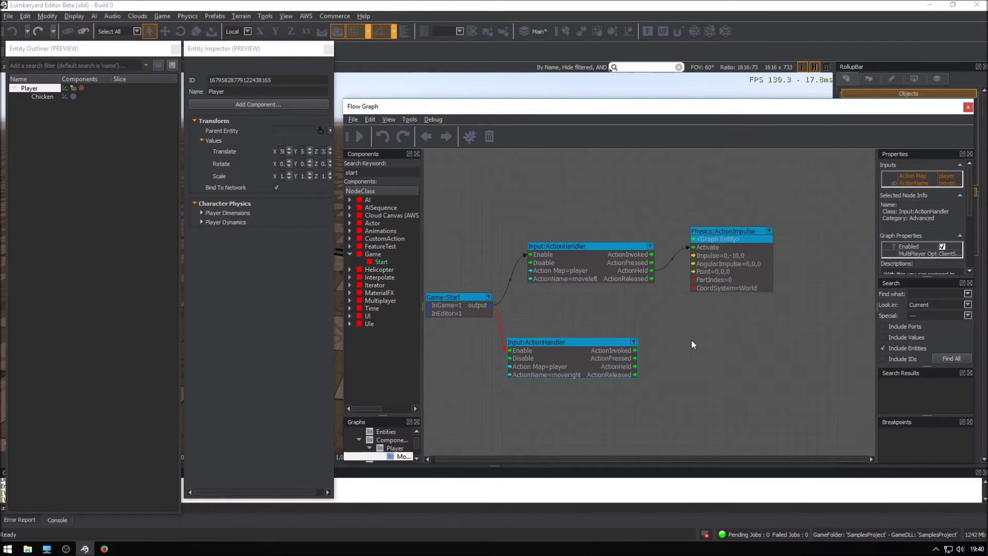
Add a second graph-entity ActionImpulse node, activated by the lower handler's ActionHeld.
right_click(690, 340)
mouse_move(716, 346)
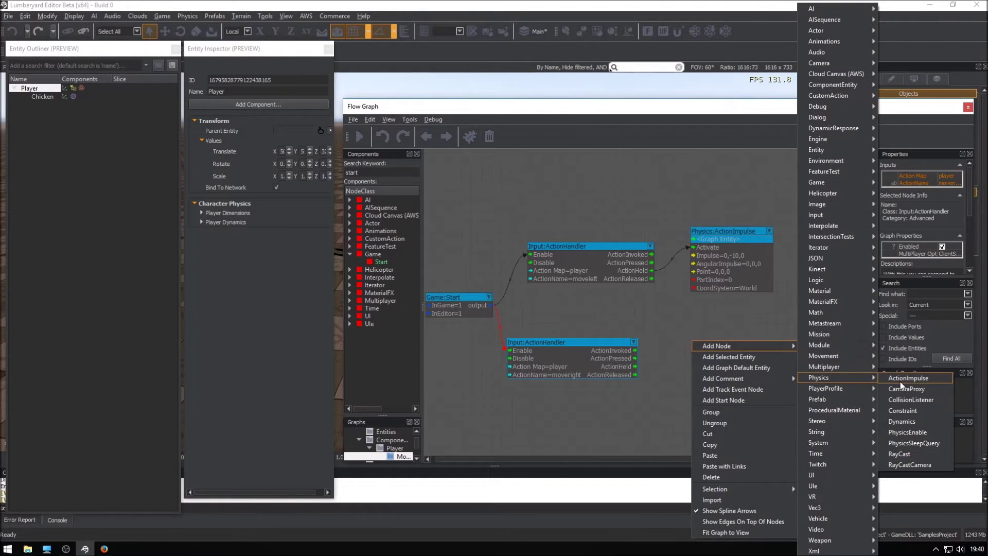
left_click(908, 378)
right_click(712, 352)
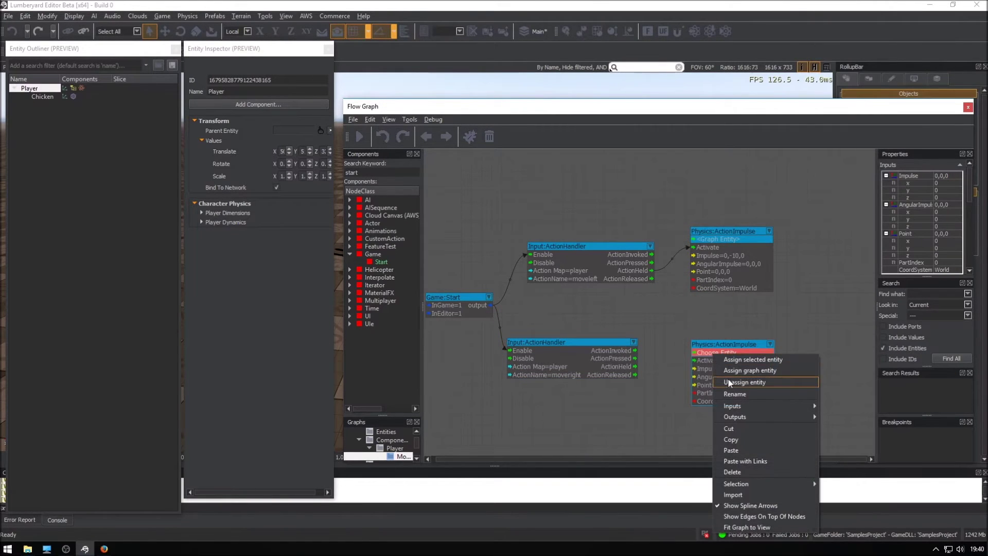
left_click(729, 373)
left_click_drag(634, 367, 698, 360)
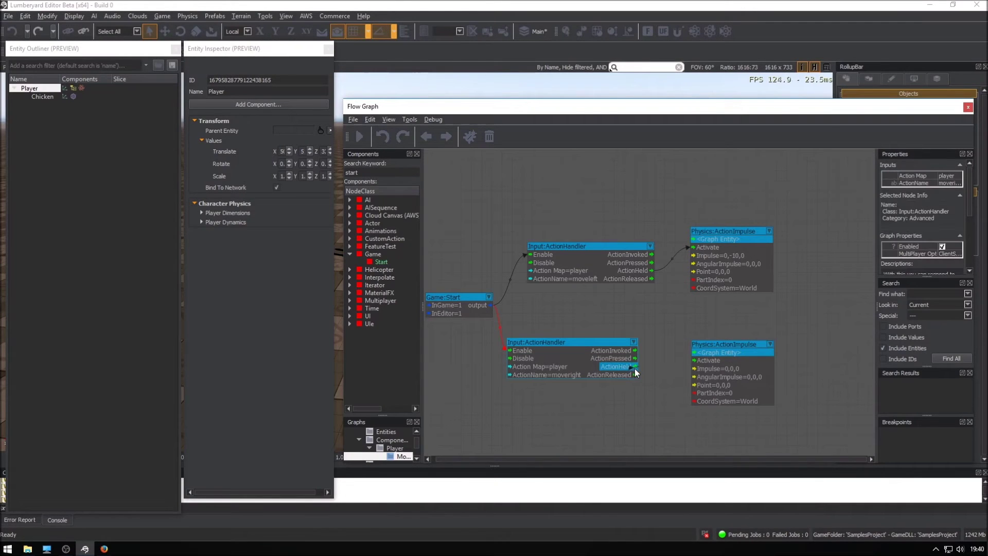
Set the lower ActionImpulse to 0,10,0 and close the Flow Graph window.
left_click(703, 370)
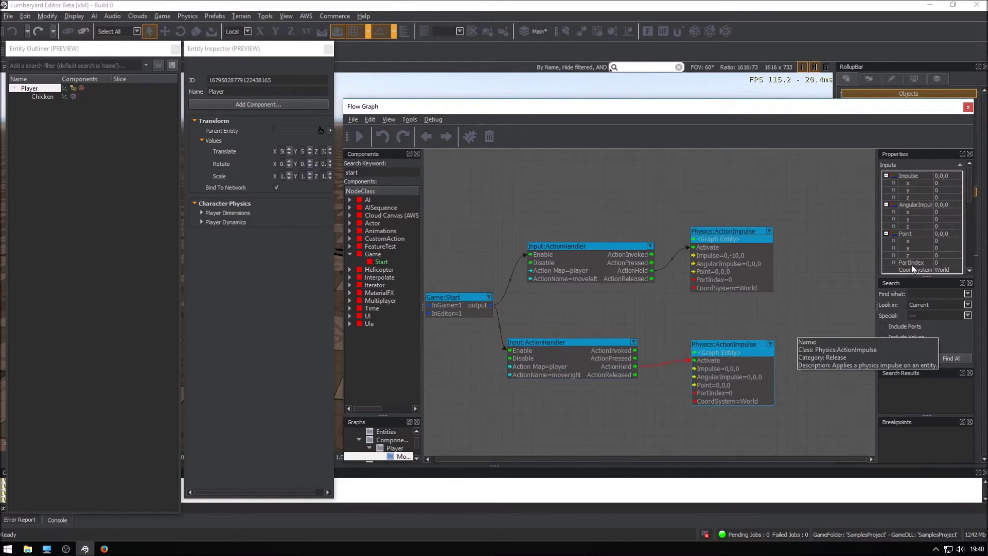
left_click(945, 191)
type("10")
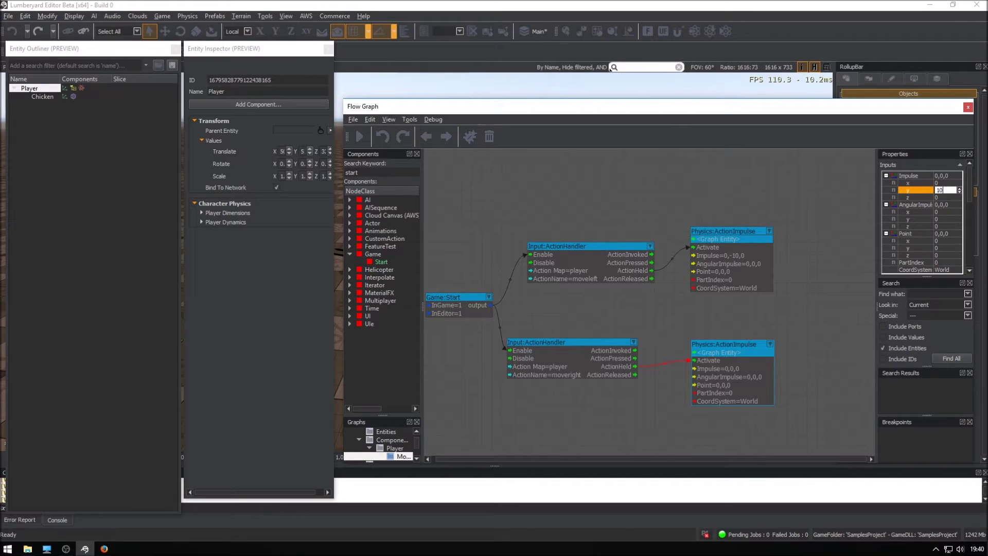
key("Return")
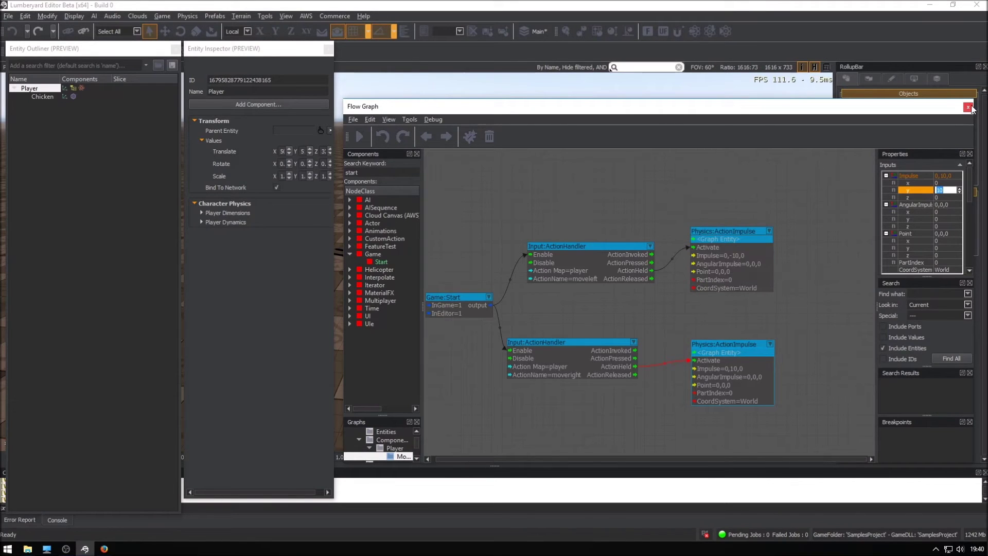
left_click(969, 108)
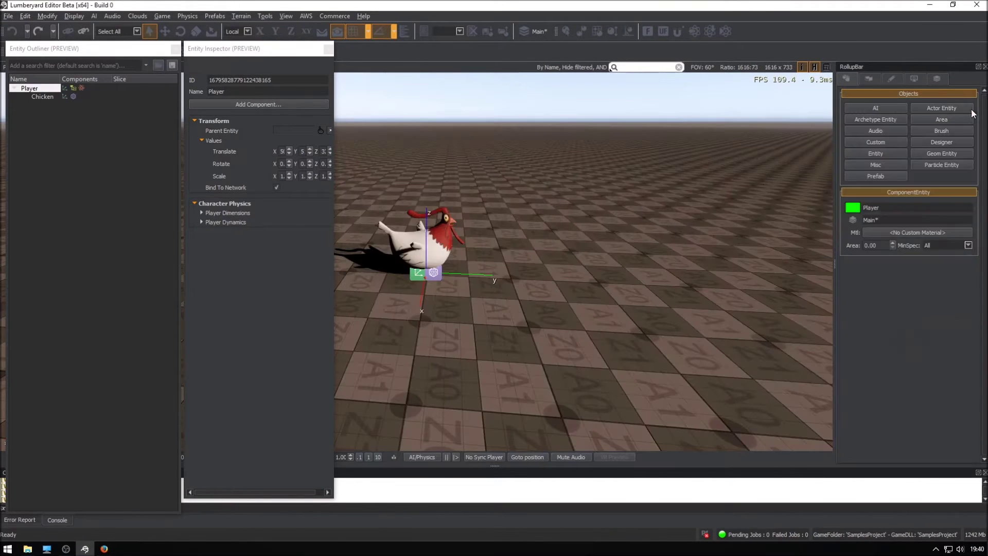
left_click(664, 218)
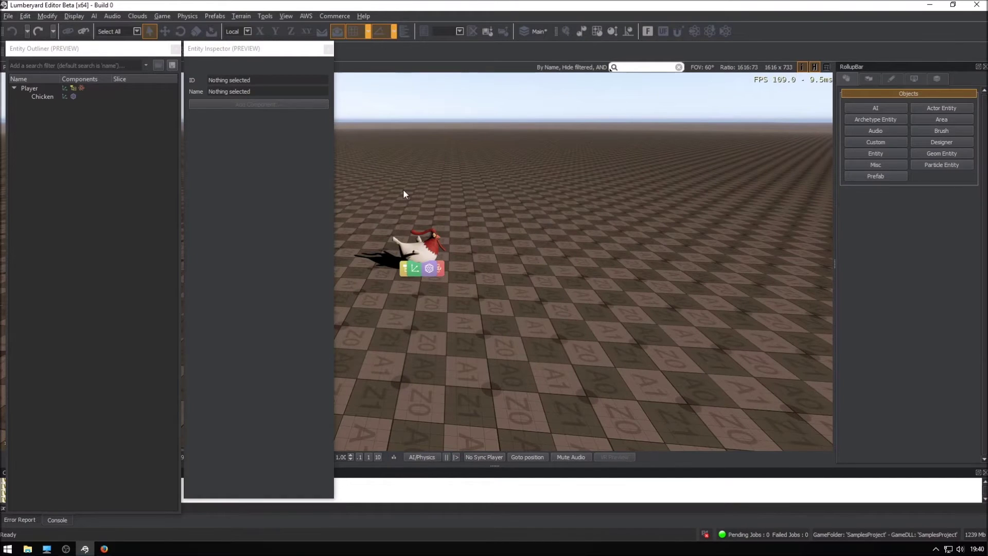
Play-test in game mode, walking the chicken sideways with D and A, then exit.
key("ctrl+g")
key("d")
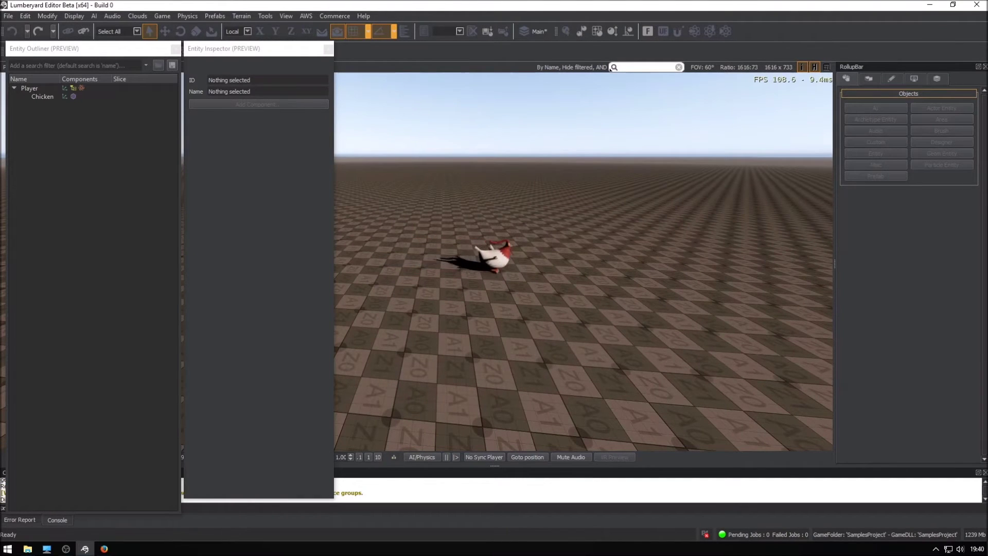
key("a")
key("d")
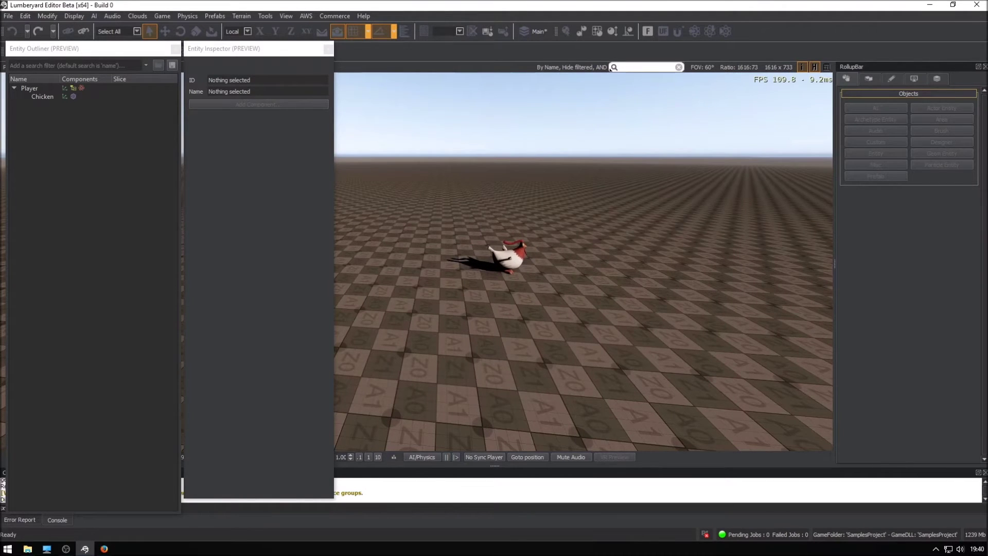
key("Escape")
Inspect Chicken and Player in the Outliner, browse Player's components and actions, then list editor panes.
left_click(37, 94)
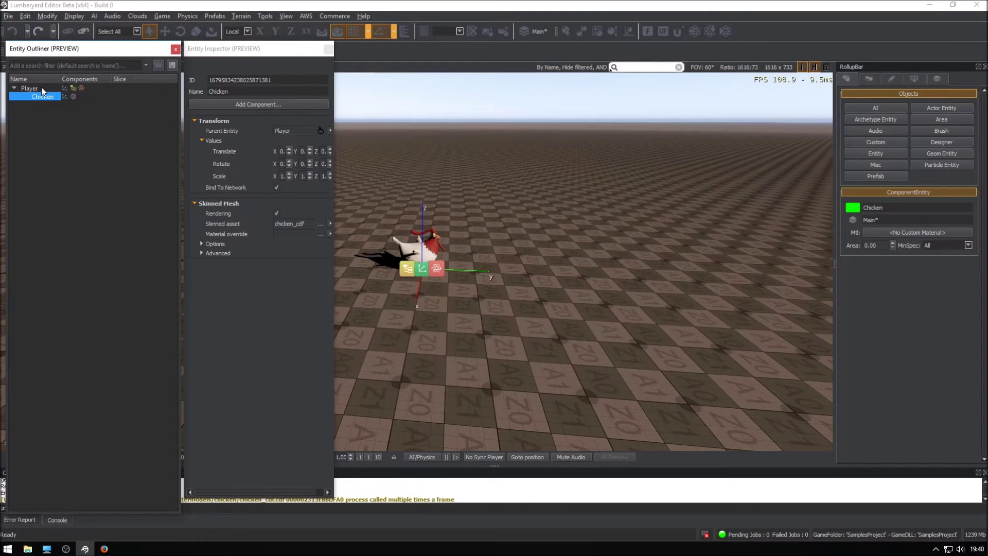
left_click(29, 88)
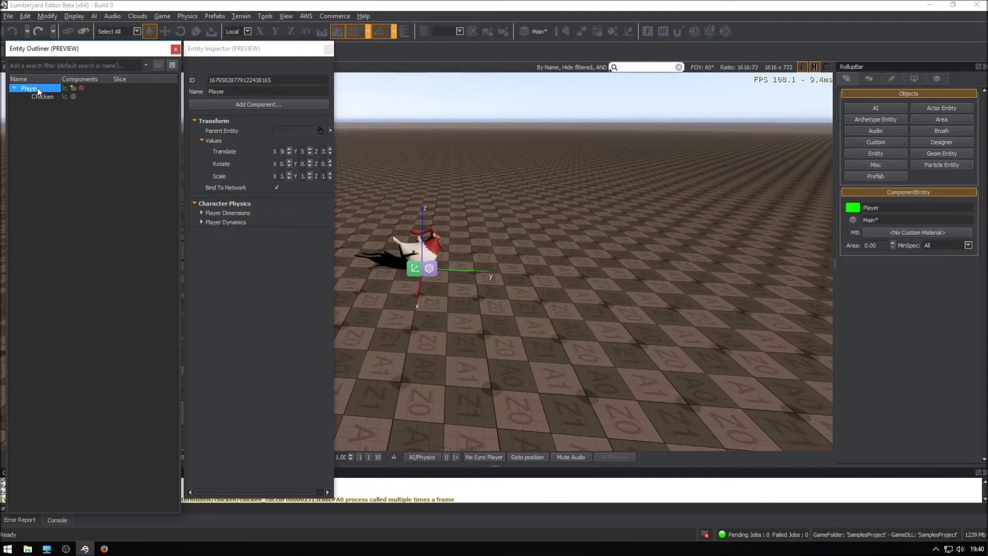
left_click(239, 105)
mouse_move(213, 138)
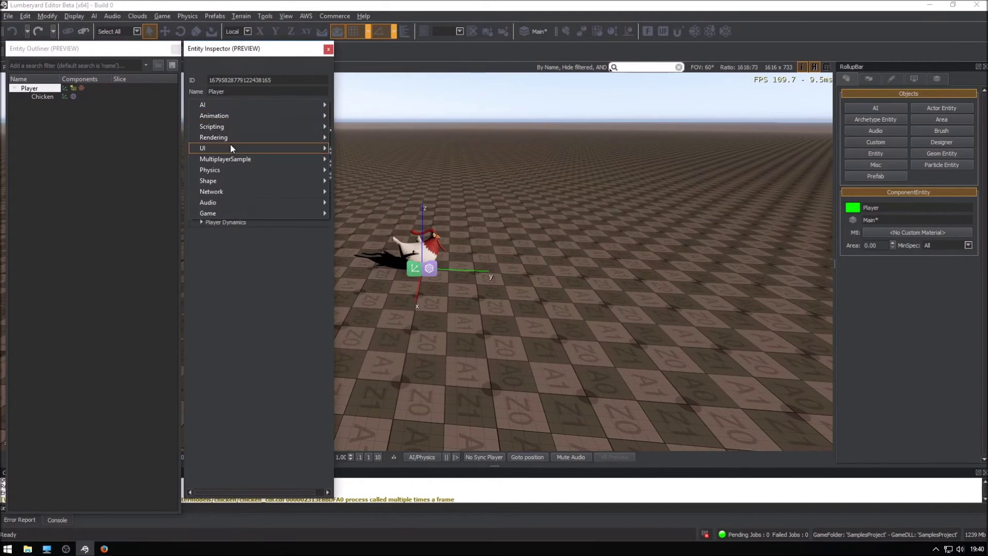
left_click(282, 284)
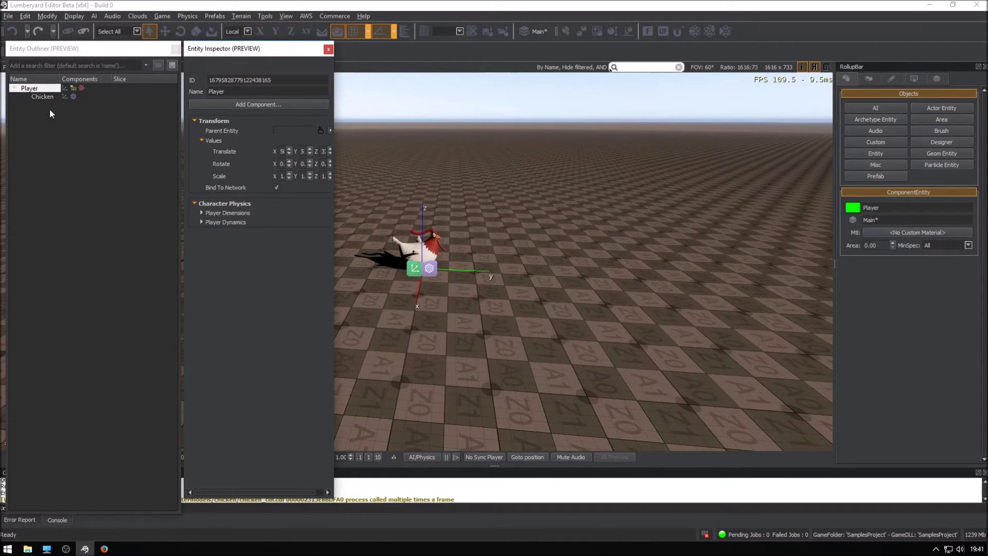
left_click(43, 97)
right_click(41, 86)
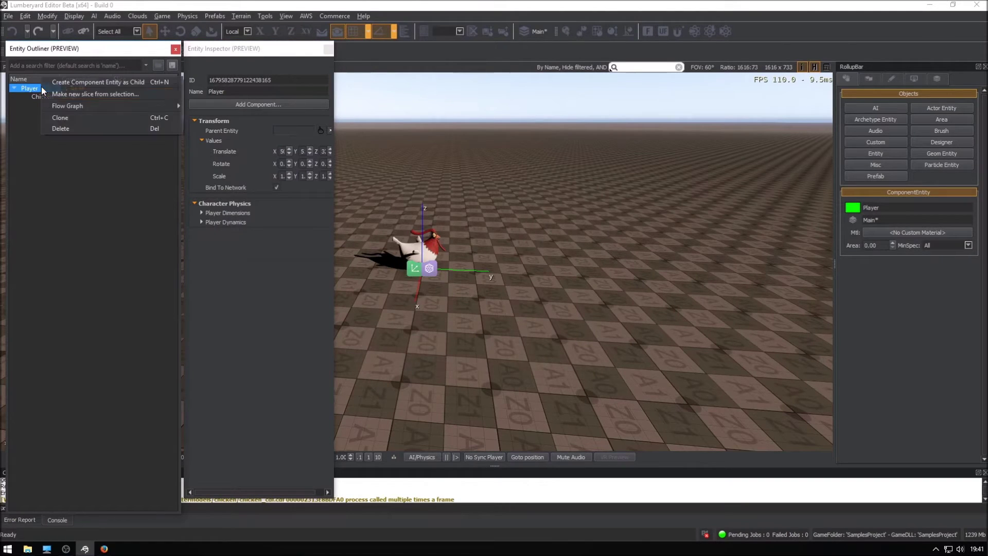
left_click(36, 168)
left_click(286, 16)
mouse_move(311, 27)
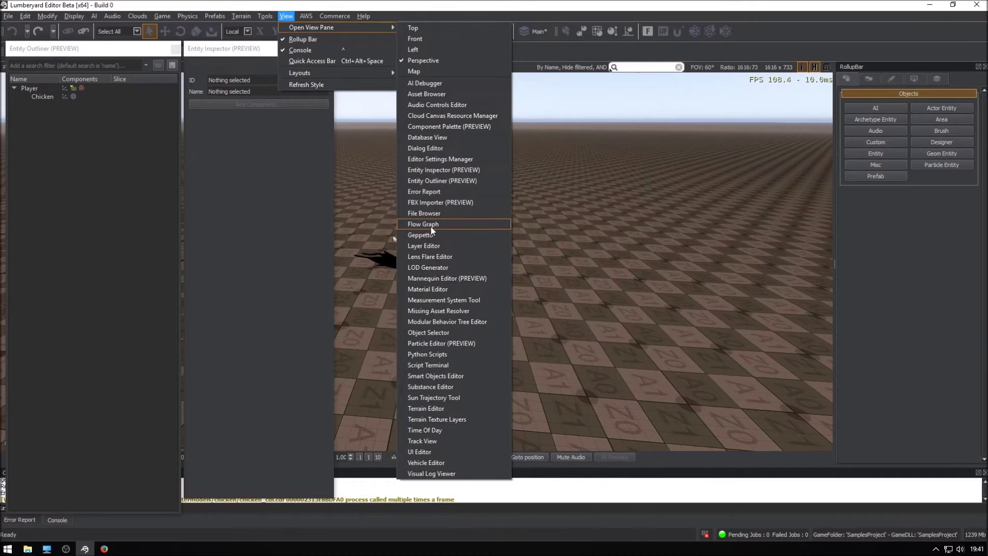
Open the Flow Graph pane, load Player's Movement graph under Level, and bring up Add Node.
left_click(432, 226)
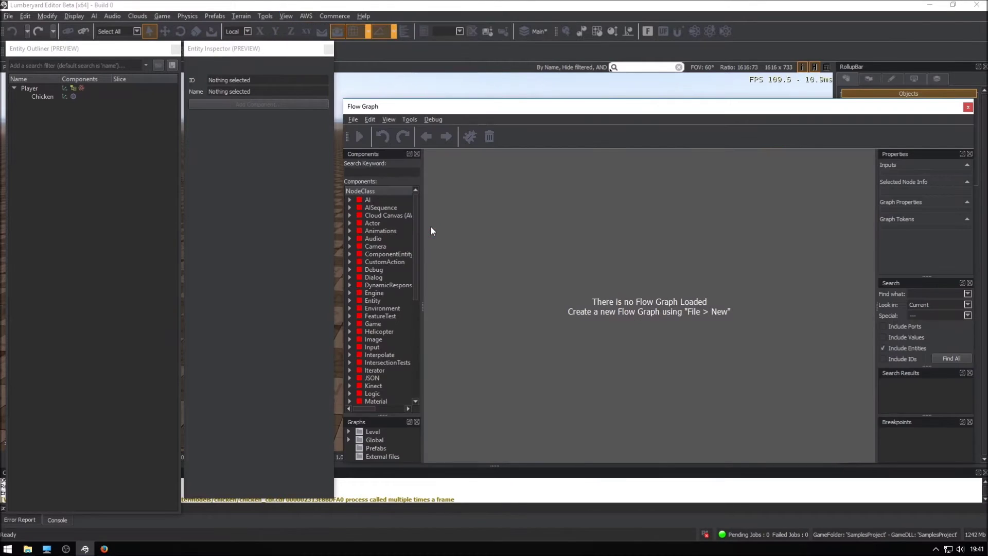
left_click(350, 431)
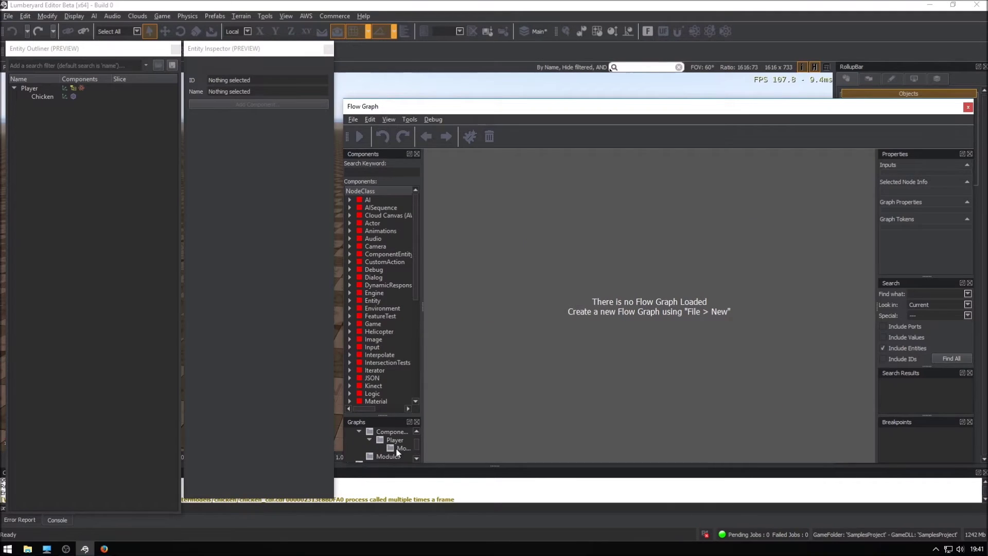
left_click(396, 448)
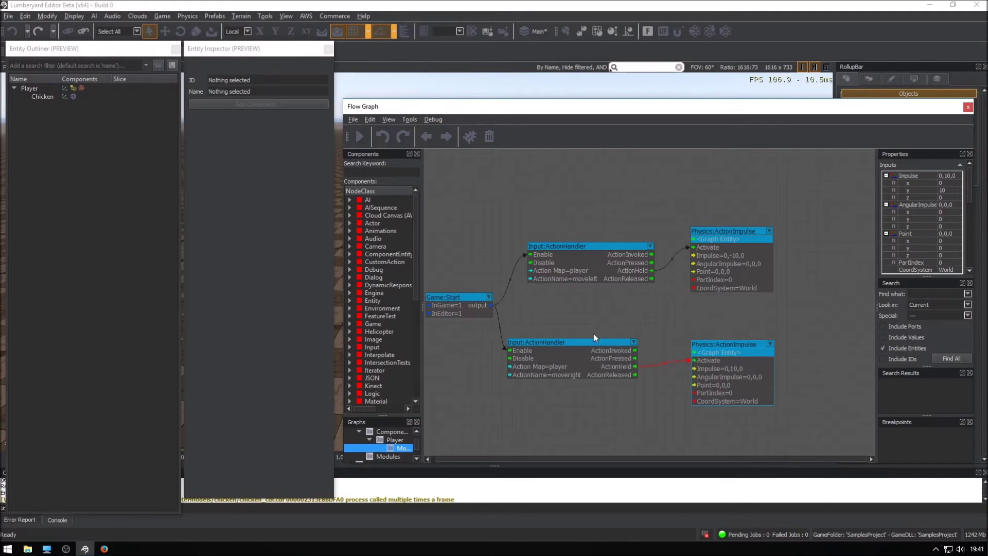
right_click(706, 179)
mouse_move(731, 185)
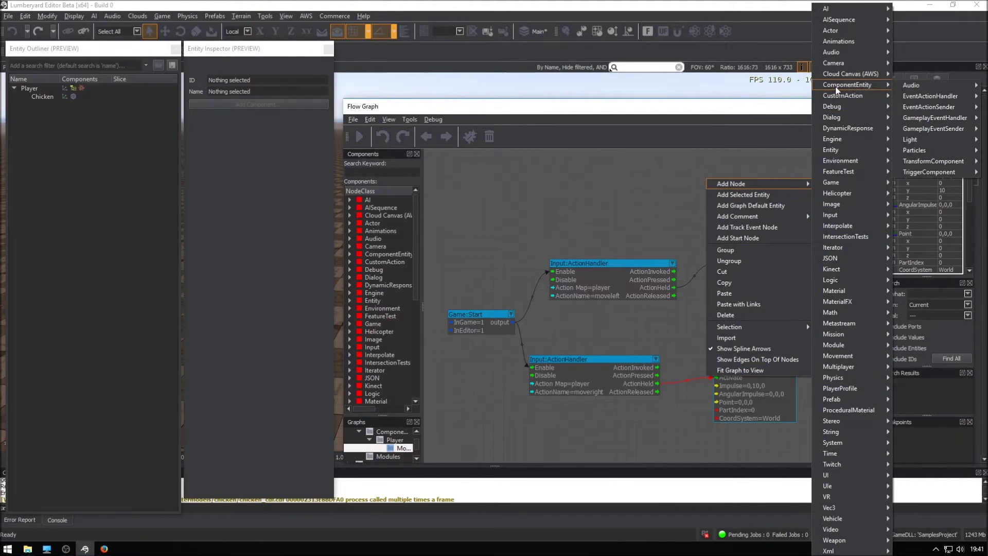
mouse_move(847, 84)
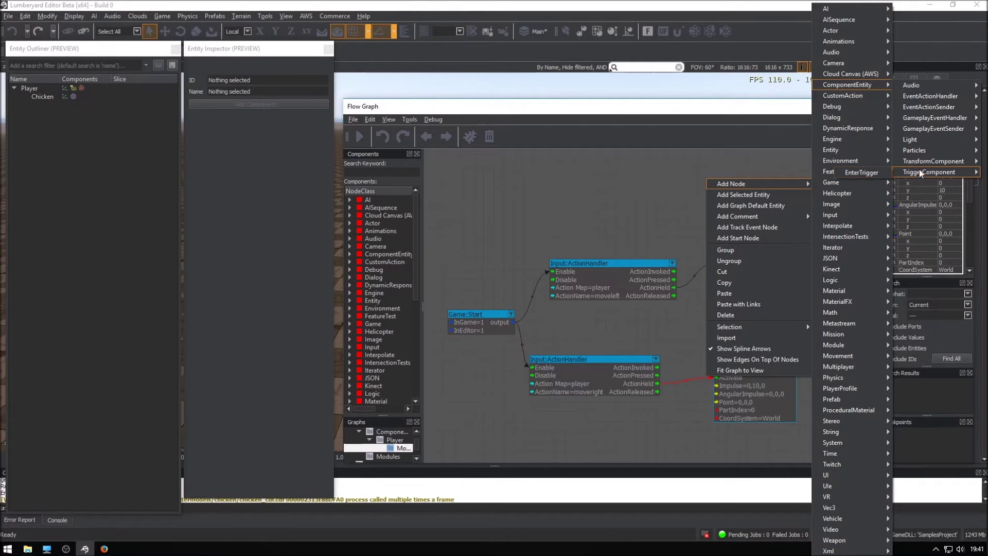
mouse_move(933, 160)
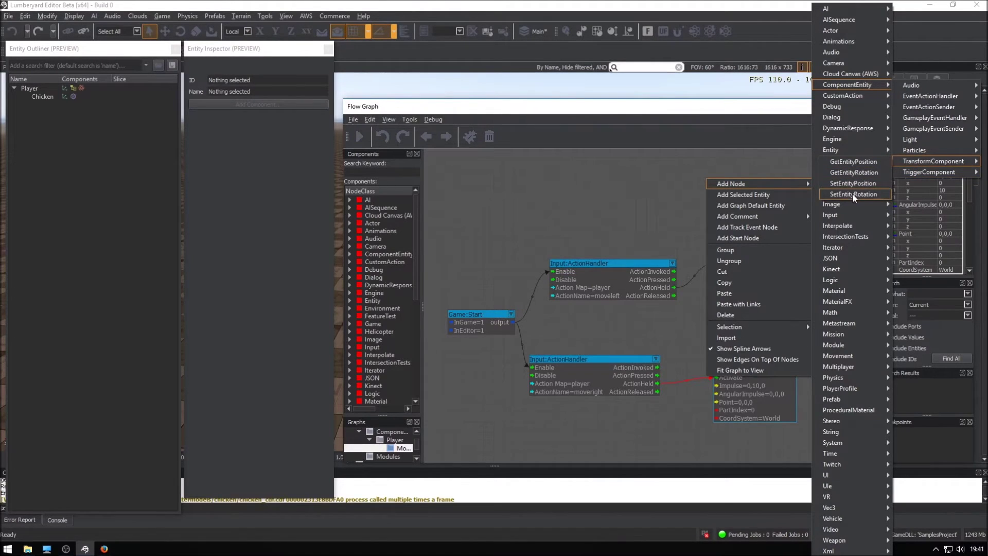
Add a SetEntityRotation node above the impulse nodes and assign the Chicken entity to it.
left_click(853, 194)
left_click_drag(752, 184, 684, 197)
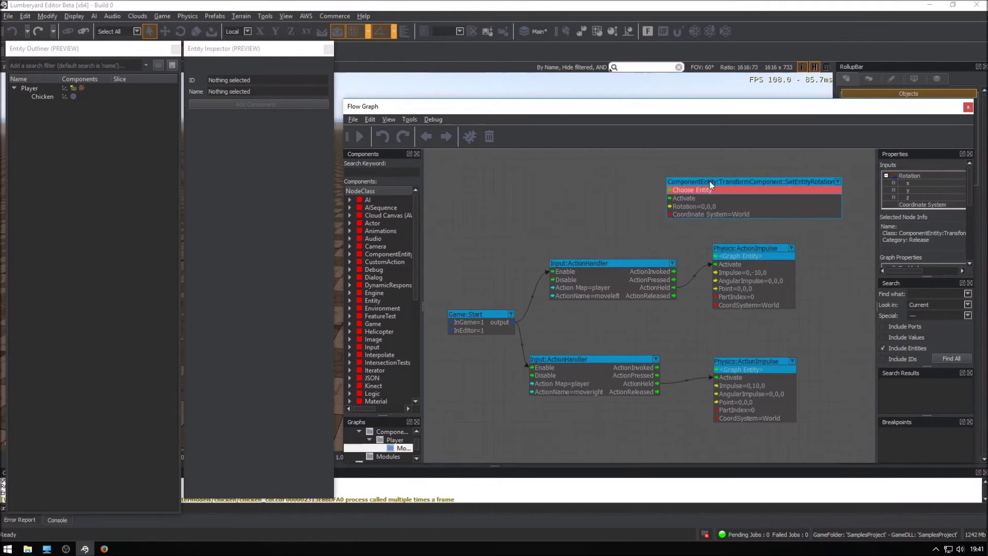
left_click(42, 98)
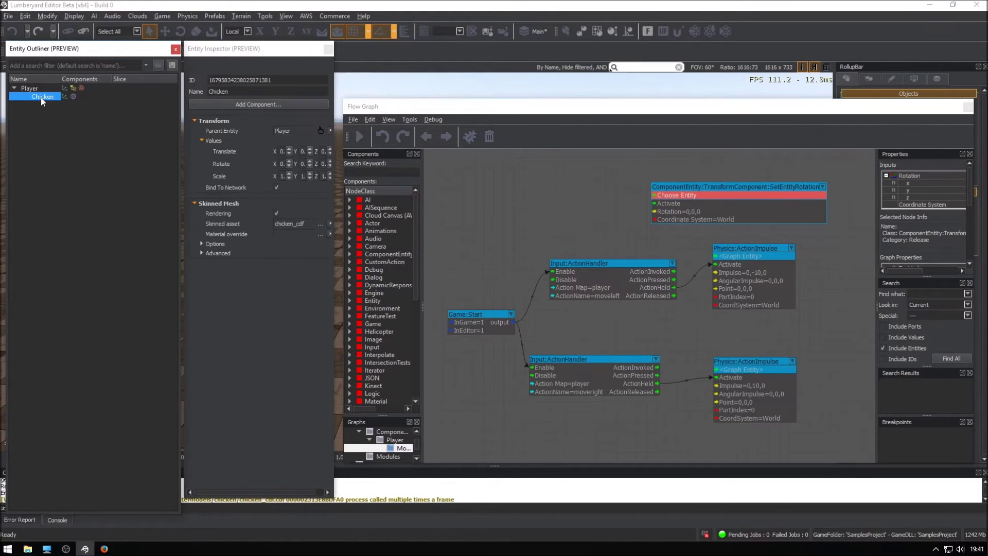
right_click(664, 195)
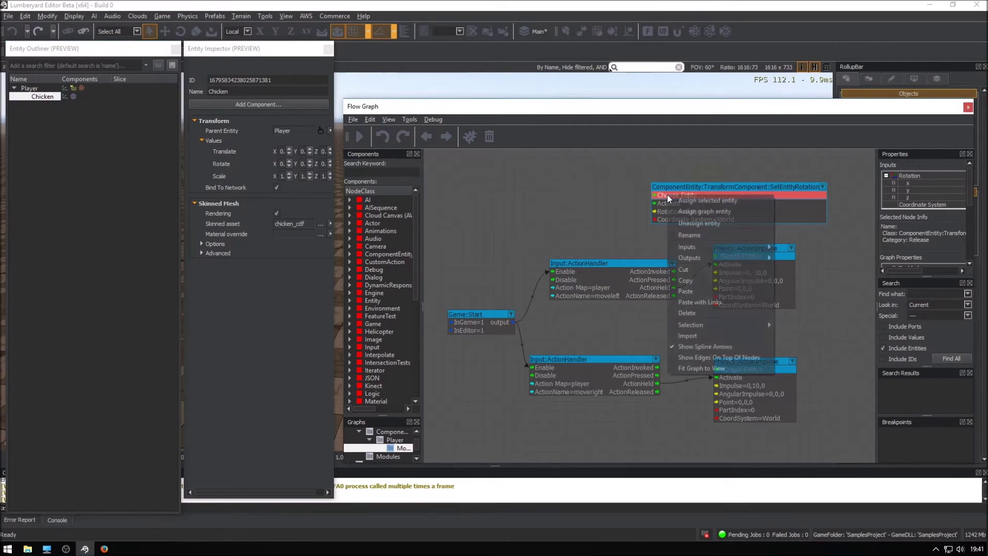
left_click(688, 202)
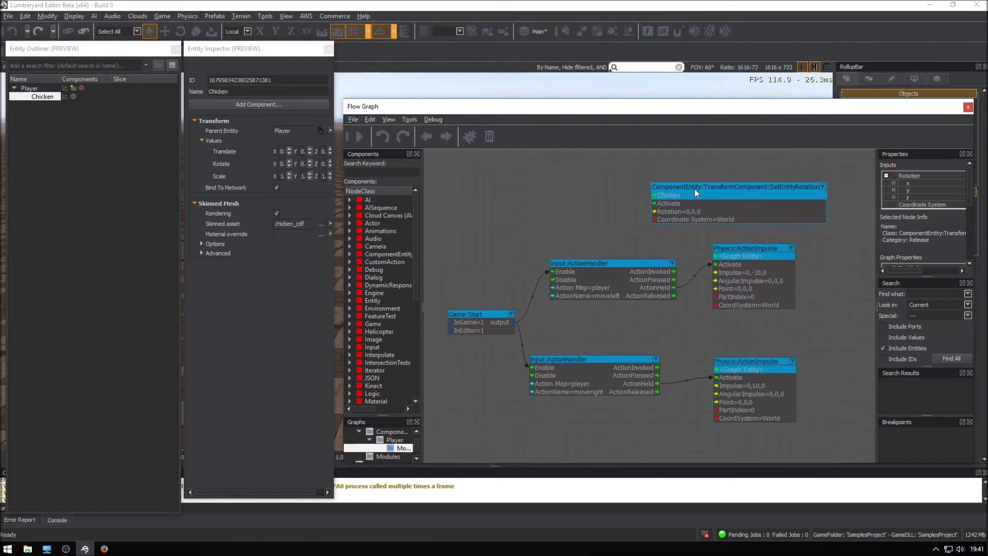
left_click_drag(694, 188, 718, 193)
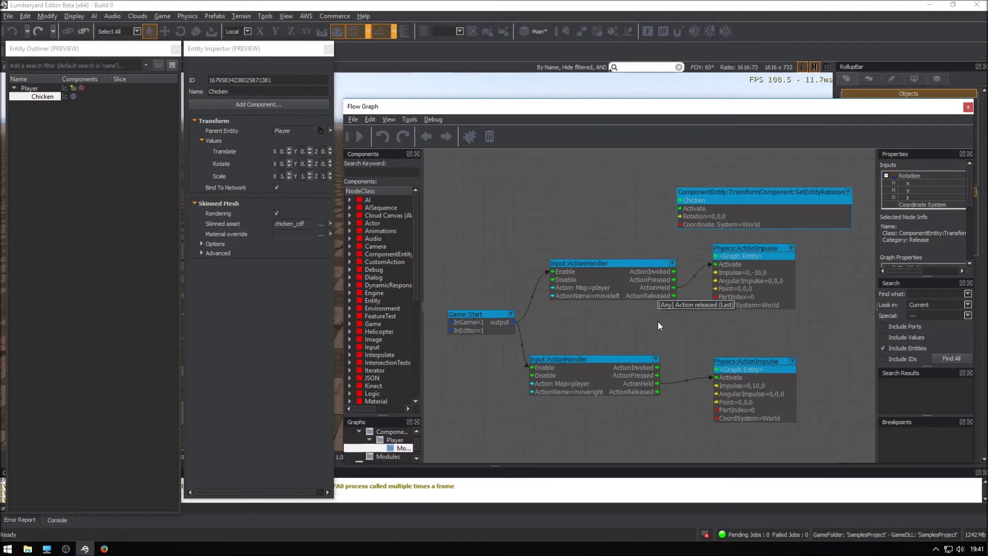
Link moveleft's ActionPressed to the rotation node and set its Rotation to 0,0,180.
left_click_drag(673, 280, 666, 208)
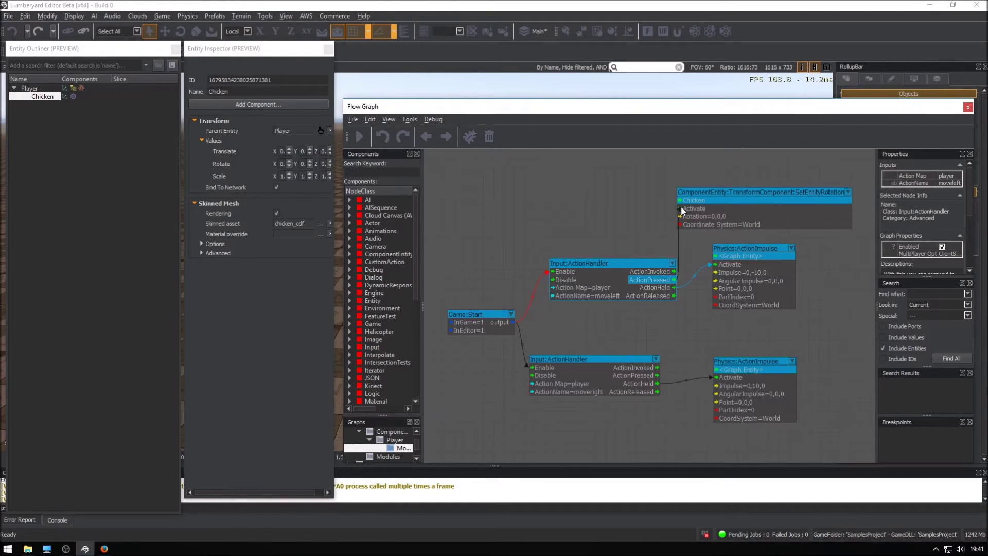
left_click_drag(666, 207, 680, 216)
double_click(698, 216)
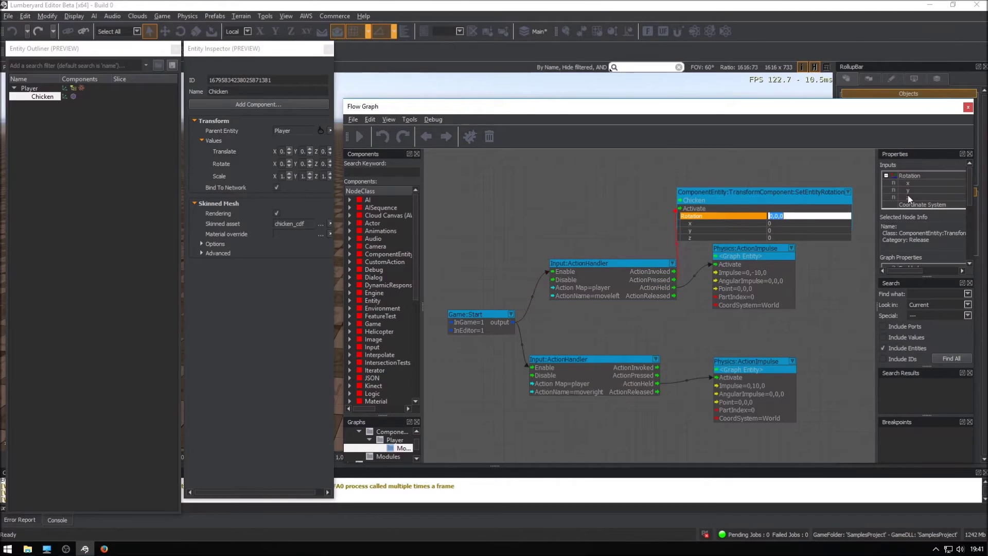
double_click(774, 237)
type("18")
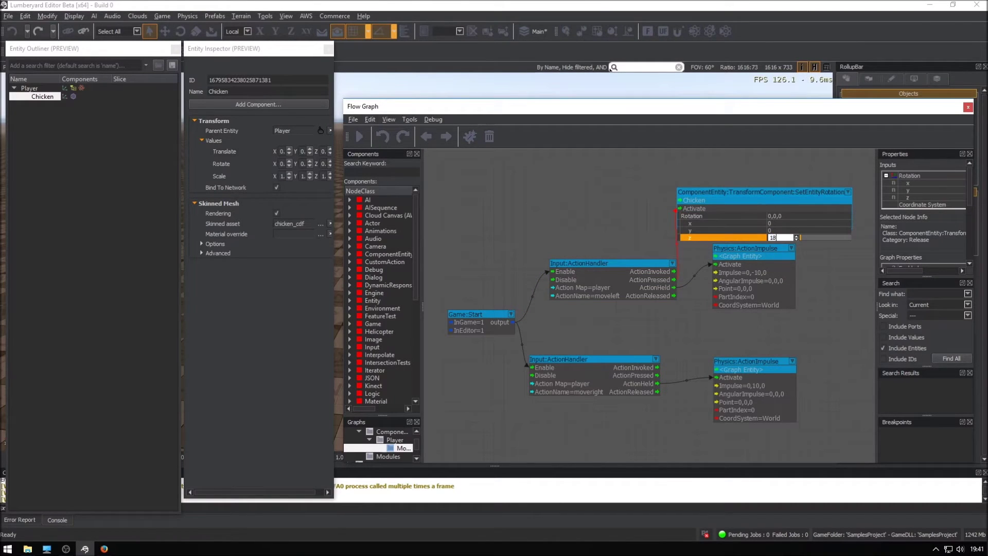
type("0")
key("Return")
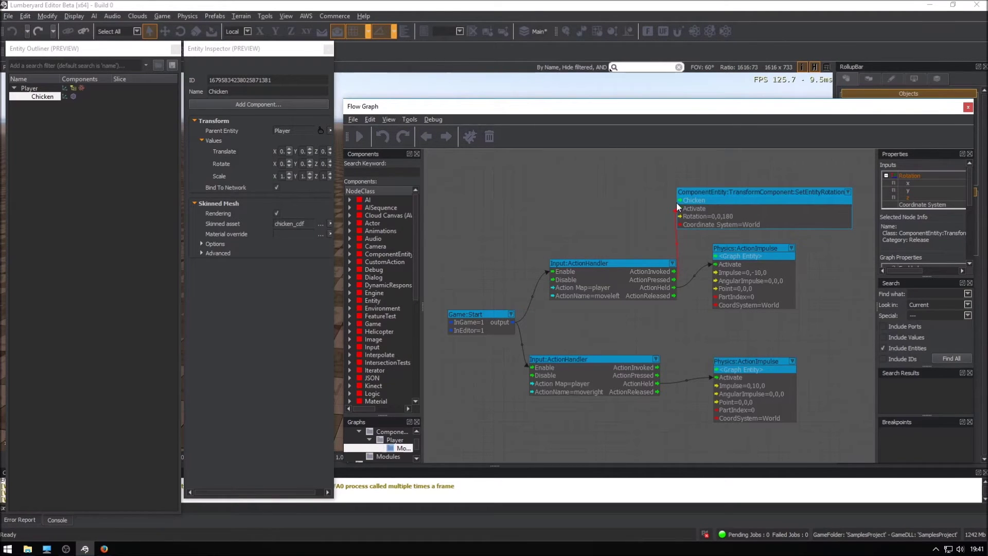
left_click_drag(694, 194, 727, 197)
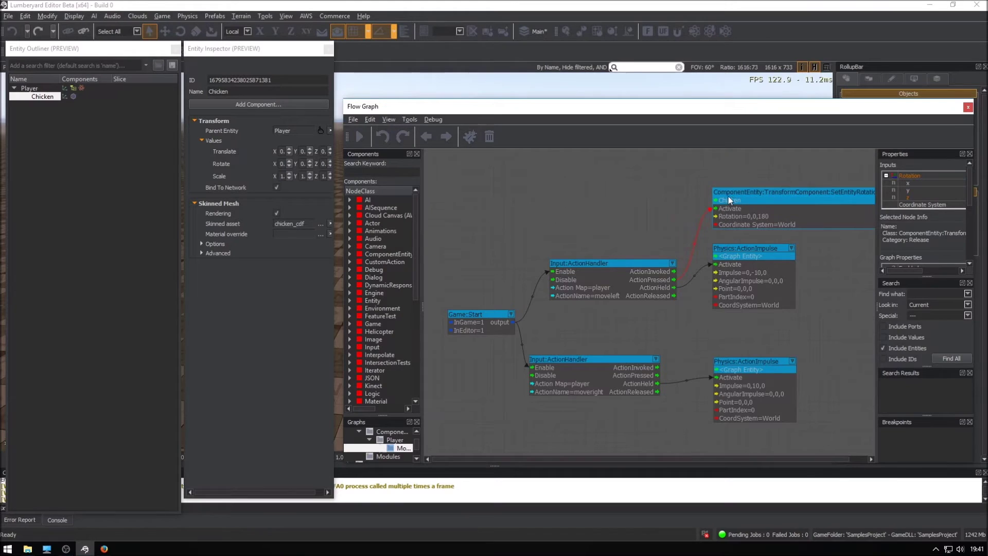
scroll(831, 274, "down", 1)
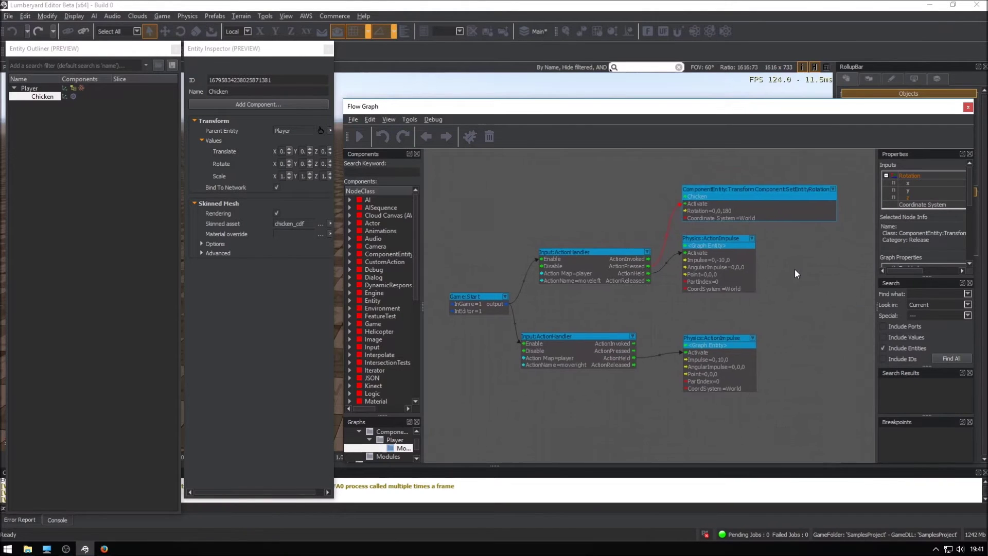
right_click_drag(795, 273, 716, 290)
right_click(583, 226)
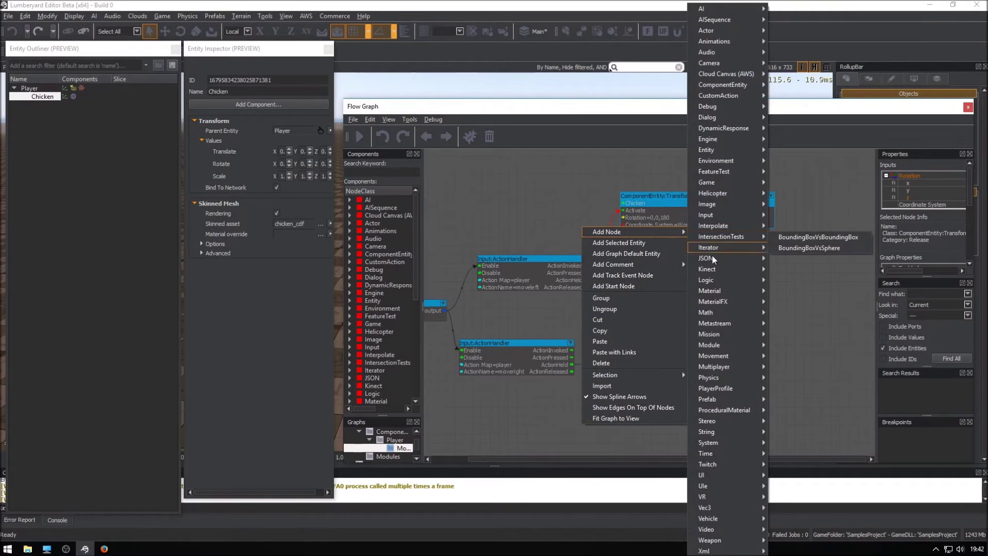
mouse_move(808, 160)
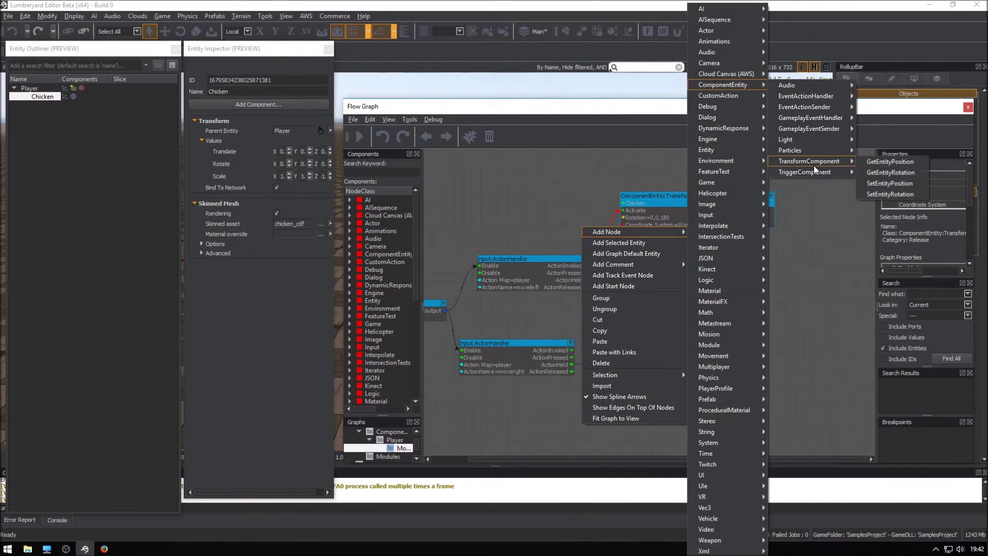
Add a second Chicken SetEntityRotation node at 0,0,0, triggered by moveright's ActionPressed.
left_click(879, 196)
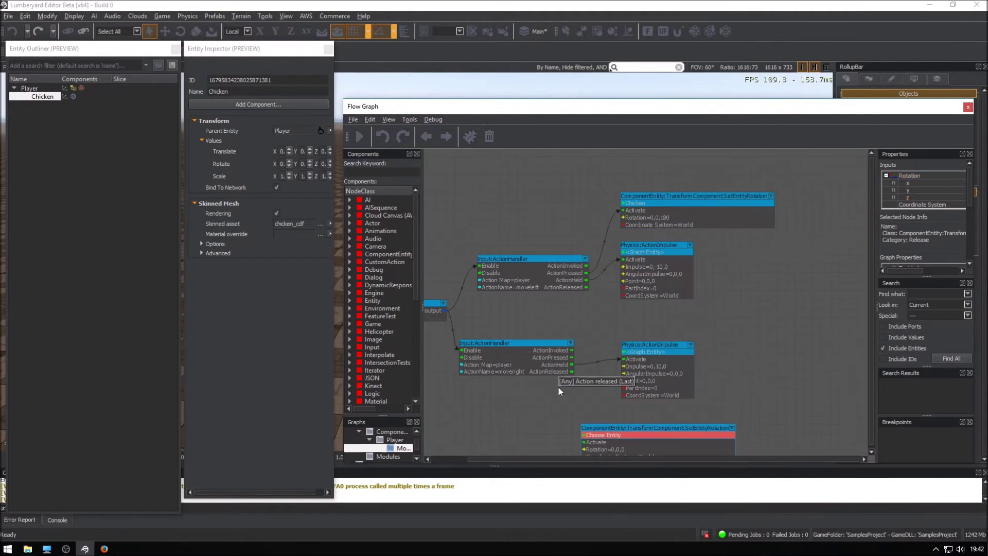
left_click(595, 434)
right_click(594, 435)
left_click(622, 271)
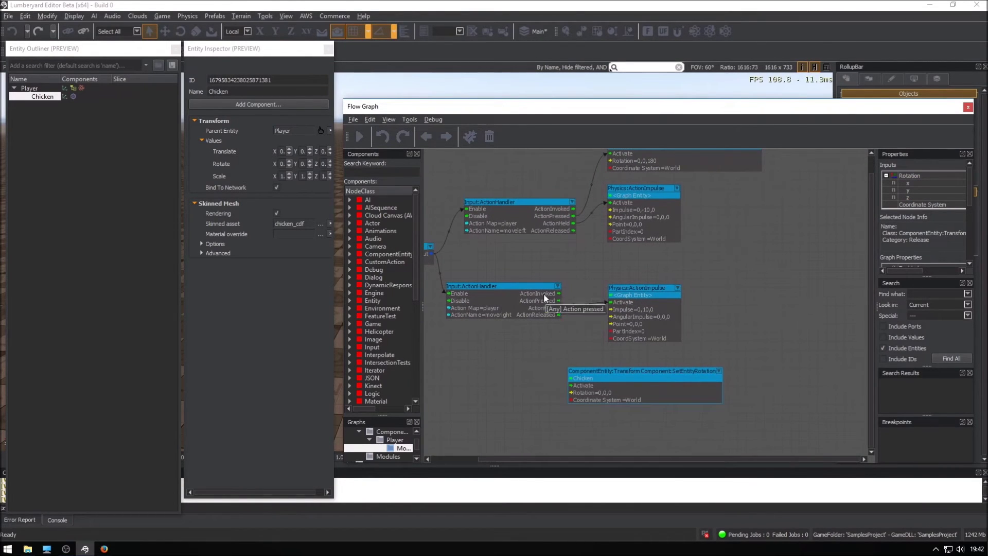
left_click_drag(558, 301, 571, 384)
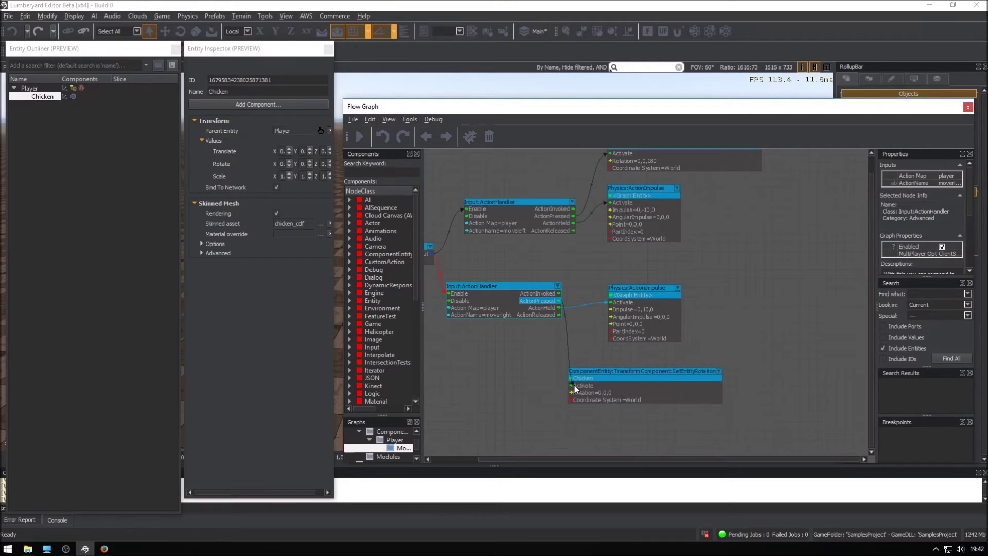
left_click_drag(594, 375, 633, 359)
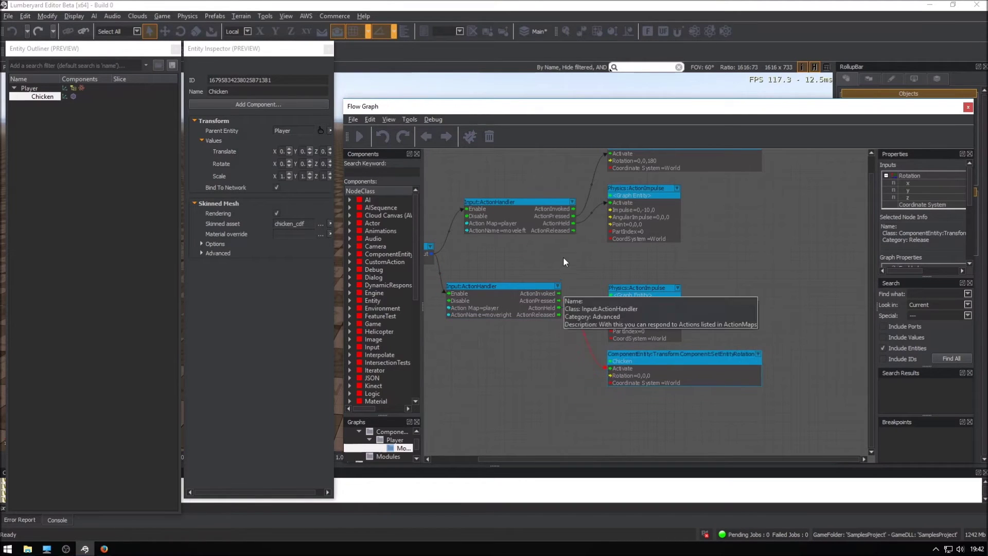
right_click_drag(565, 262, 618, 309)
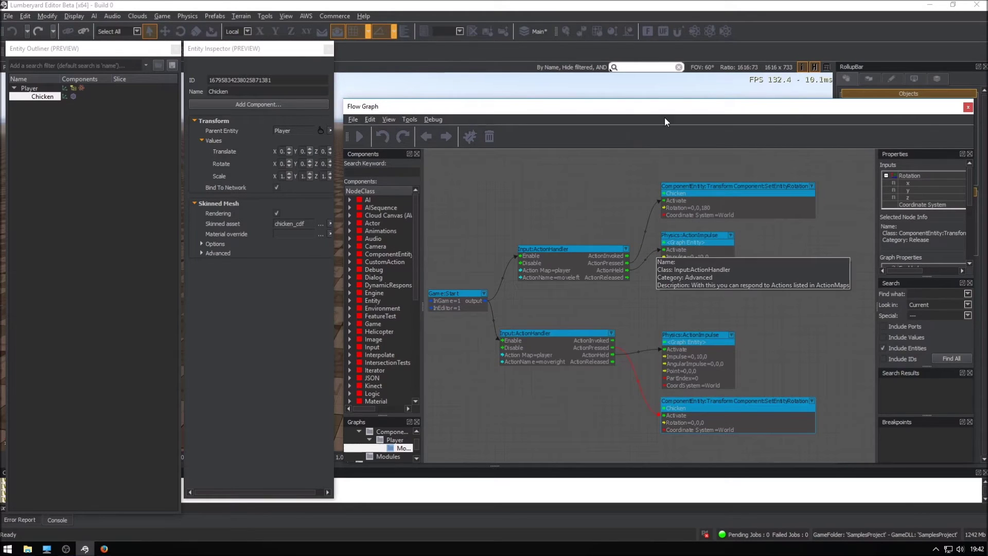
Close the Flow Graph, then play-test walking the chicken right with D and left with A.
left_click(968, 106)
left_click(629, 236)
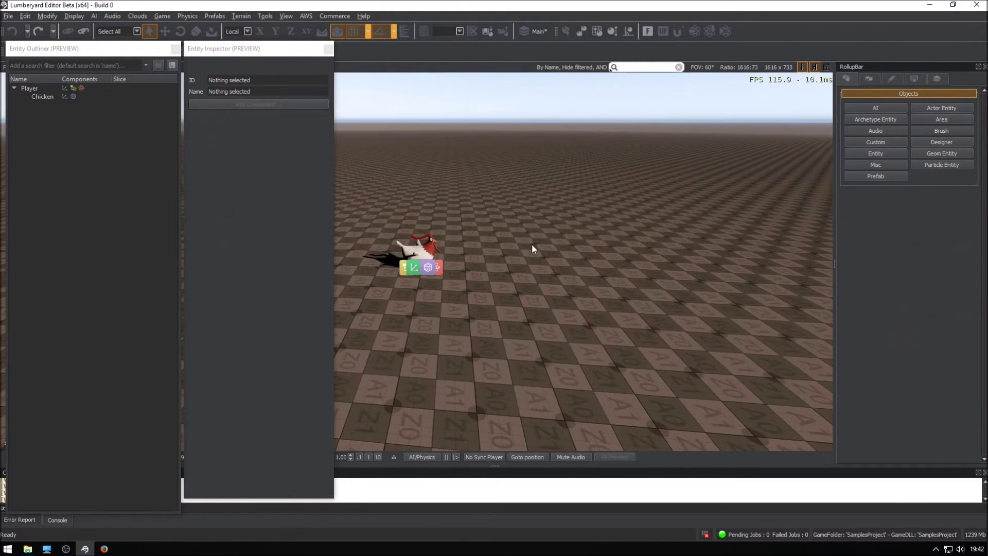
key("ctrl+g")
key("d")
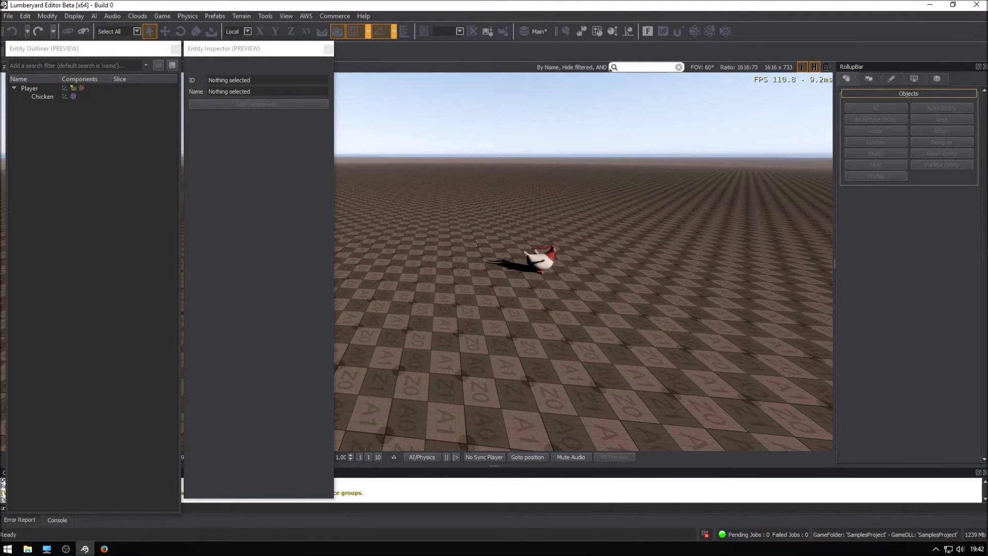
key("a")
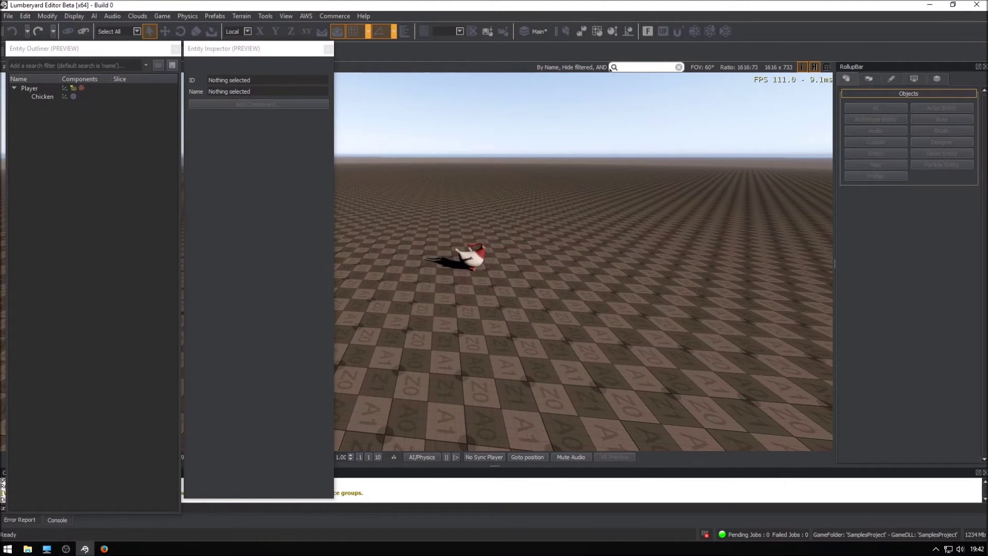
key("Escape")
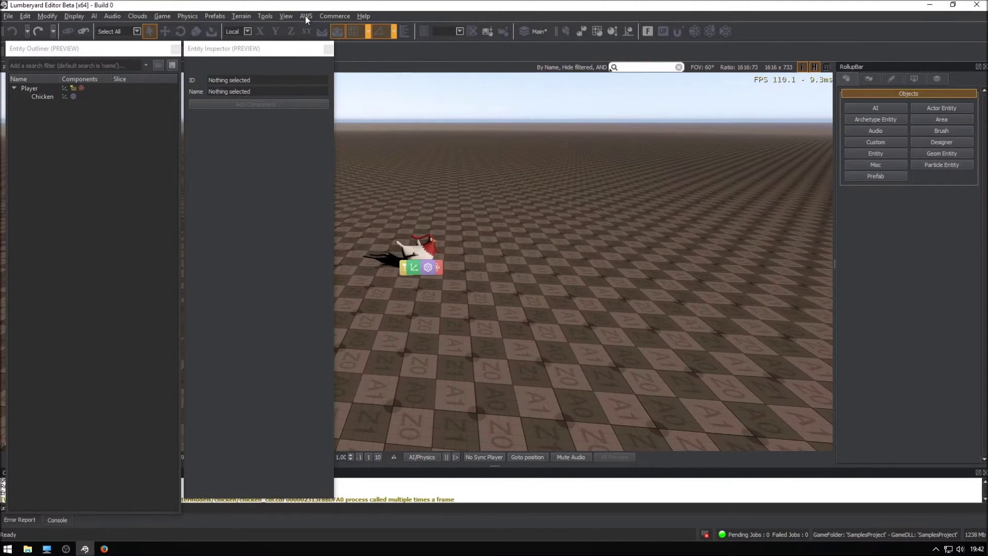
Open the Flow Graph pane and load the Player's Movement graph from Level in Graphs.
left_click(287, 16)
mouse_move(311, 27)
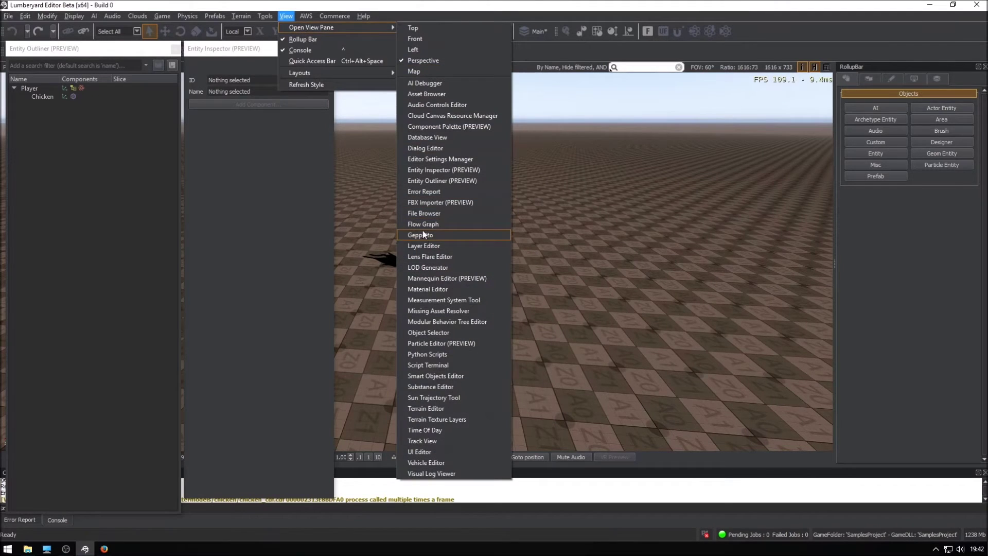
left_click(422, 225)
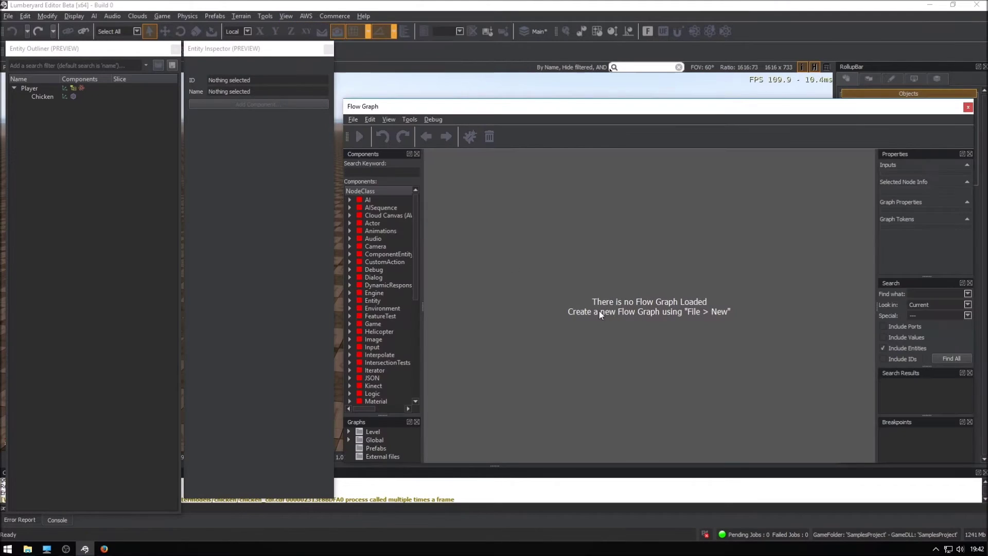
left_click(349, 432)
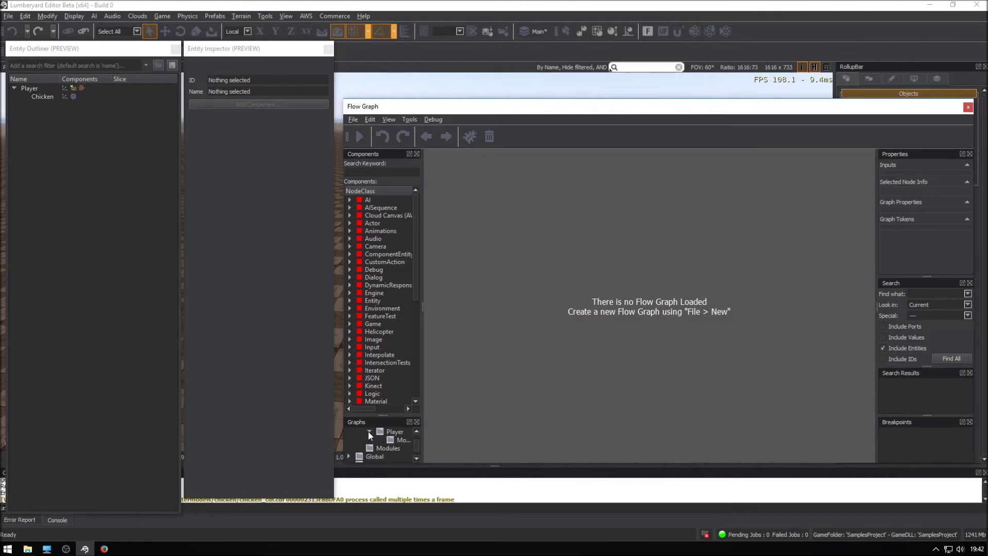
left_click(401, 438)
scroll(490, 230, "up", 2)
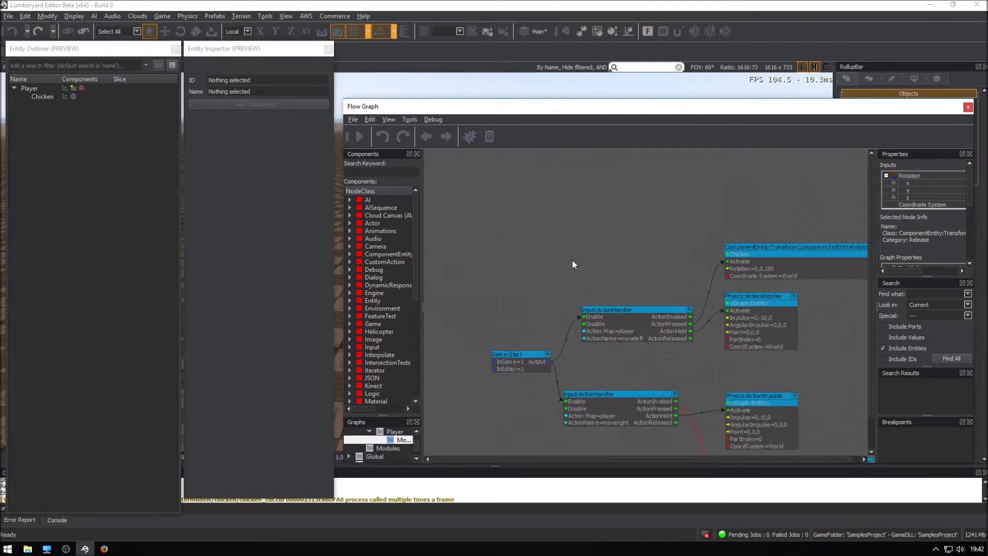
scroll(535, 275, "up", 2)
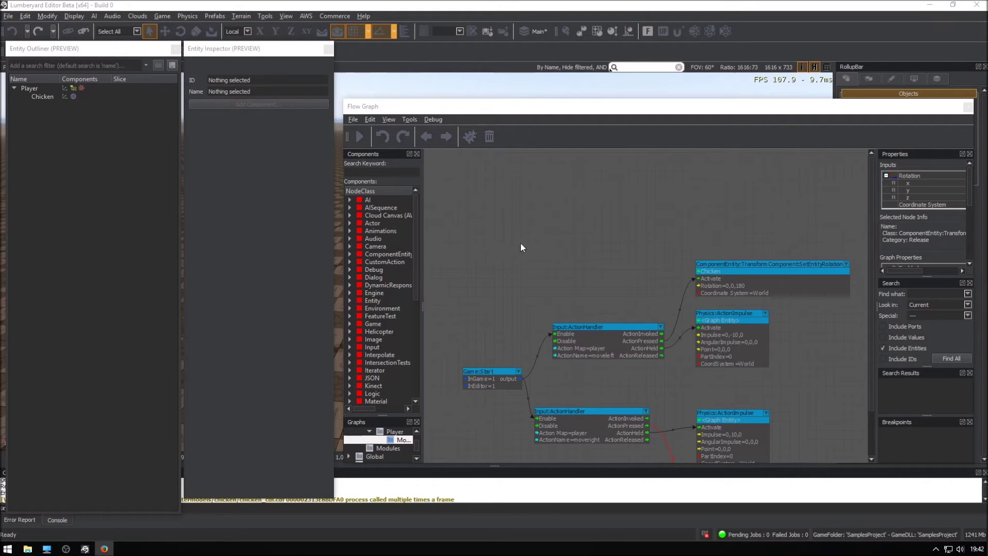
right_click(559, 225)
mouse_move(584, 230)
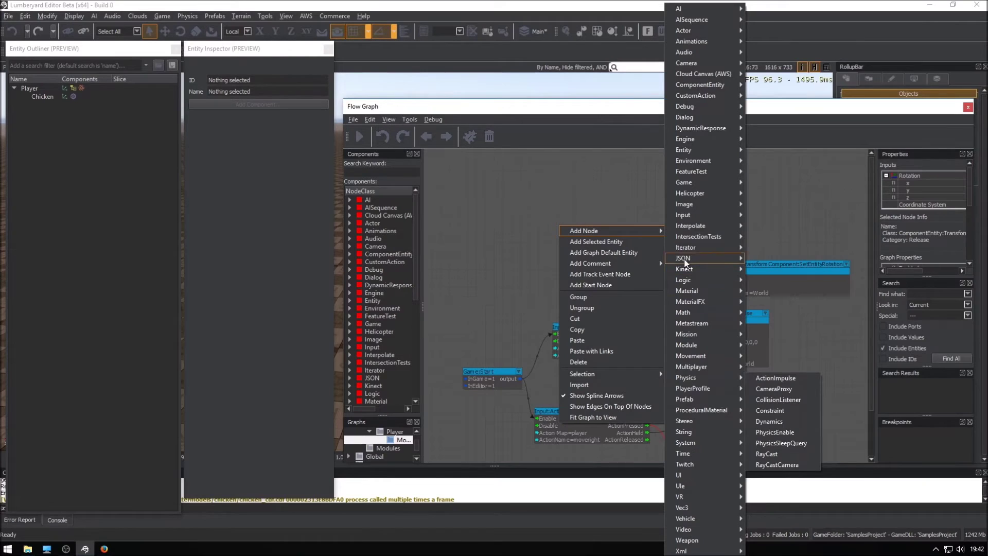
Add an Input:ActionHandler at the graph's top and a Physics:Dynamics node below it.
mouse_move(684, 214)
left_click(771, 225)
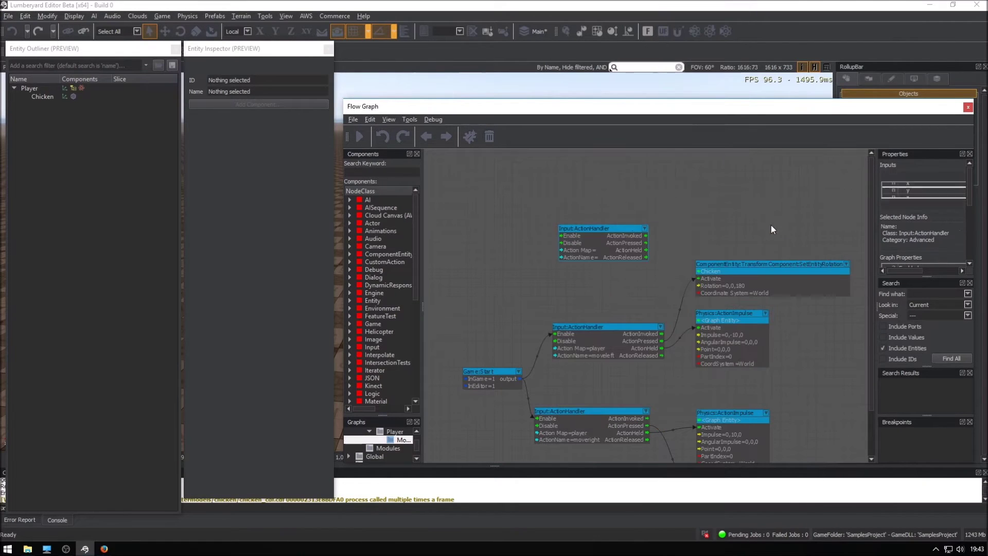
left_click_drag(622, 227, 558, 222)
right_click(539, 257)
mouse_move(561, 262)
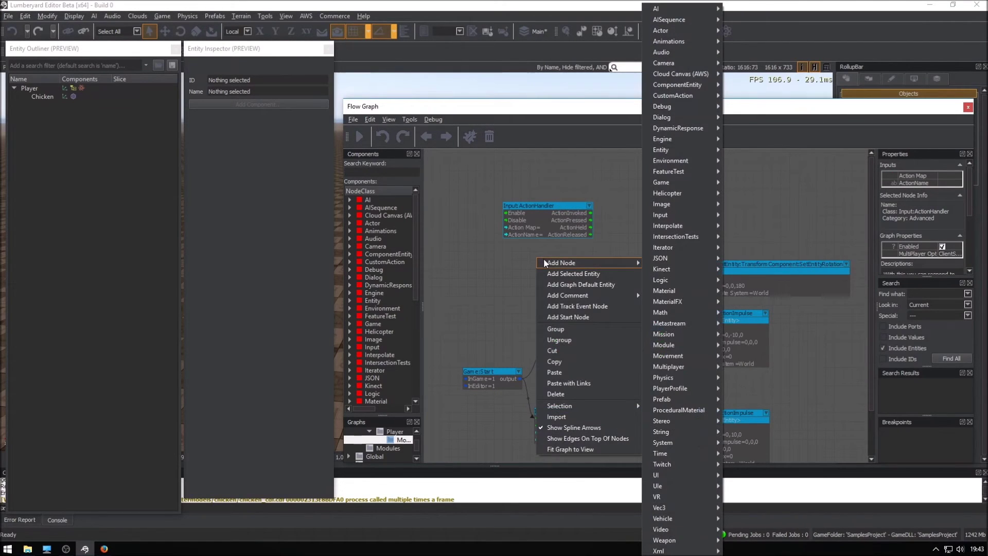
mouse_move(665, 378)
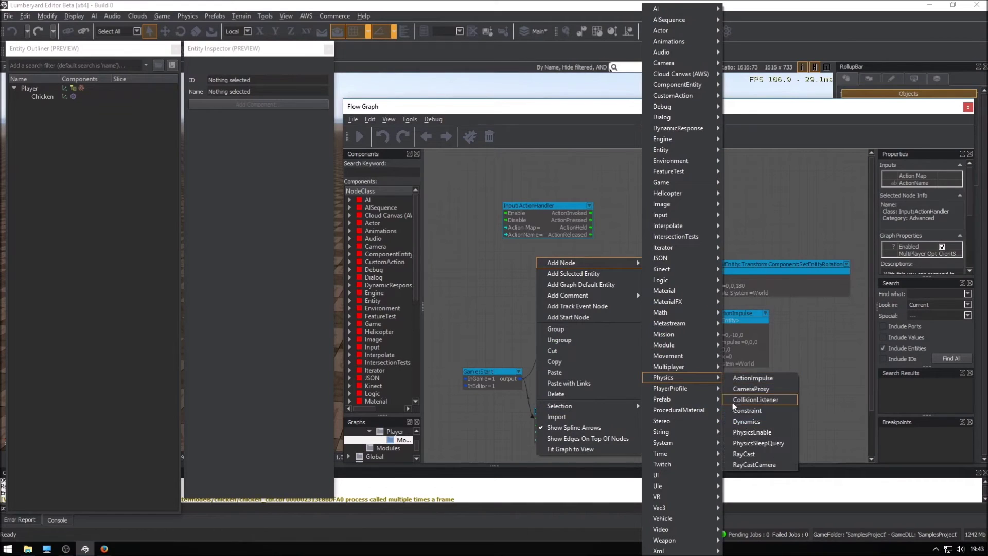
left_click(753, 425)
left_click_drag(532, 268, 506, 261)
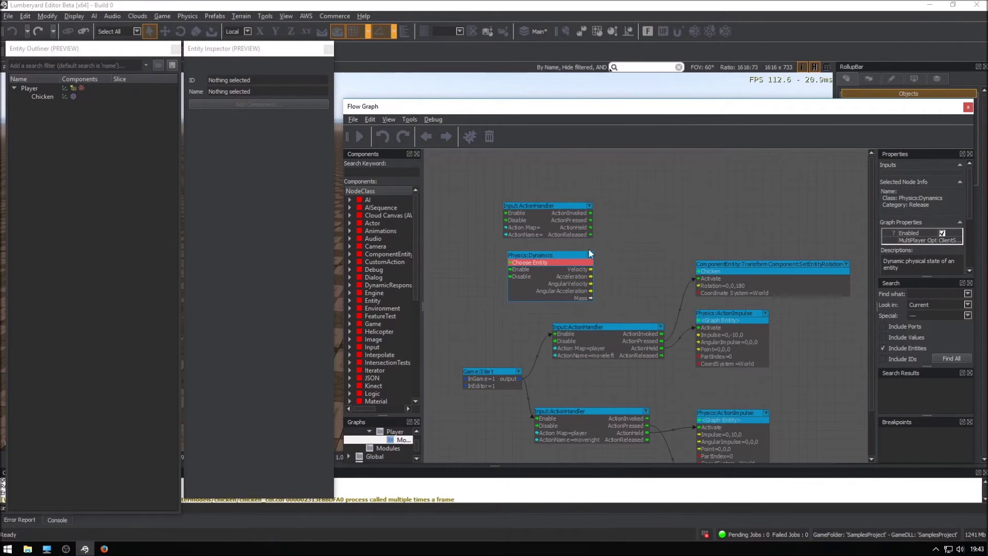
Add Vec3:FromVec3, a Math:Equal near the top, and a third Physics:ActionImpulse node.
right_click(610, 245)
mouse_move(632, 248)
mouse_move(730, 507)
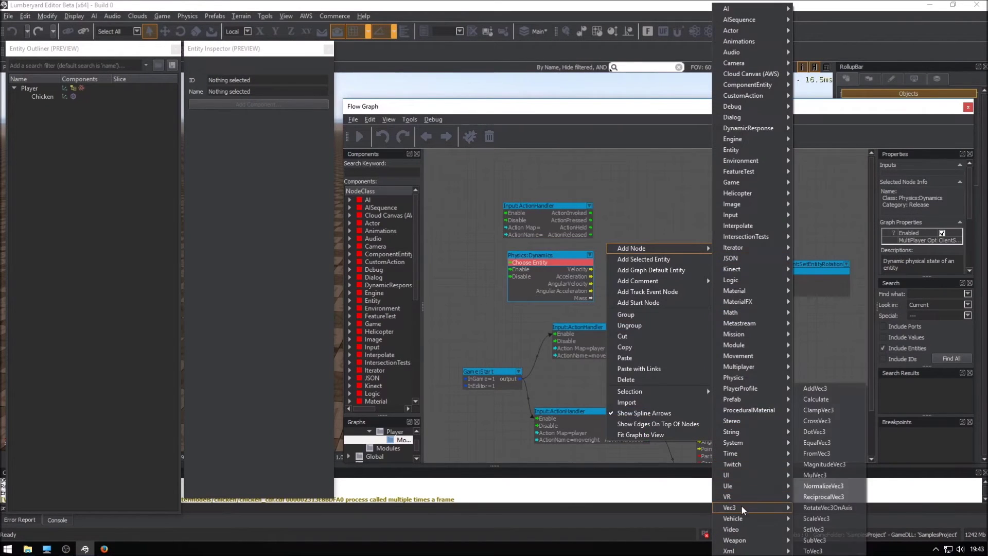
left_click(816, 453)
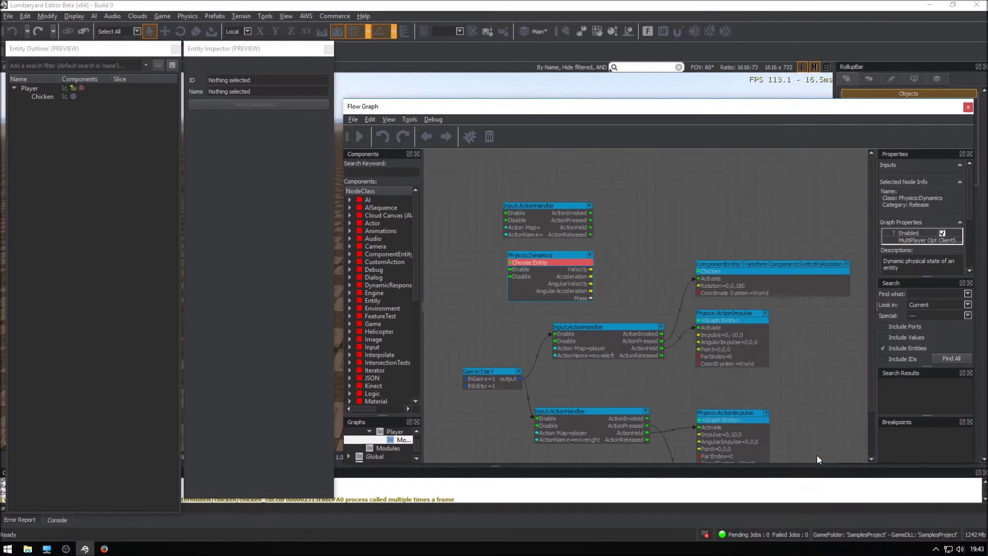
right_click(654, 191)
mouse_move(679, 198)
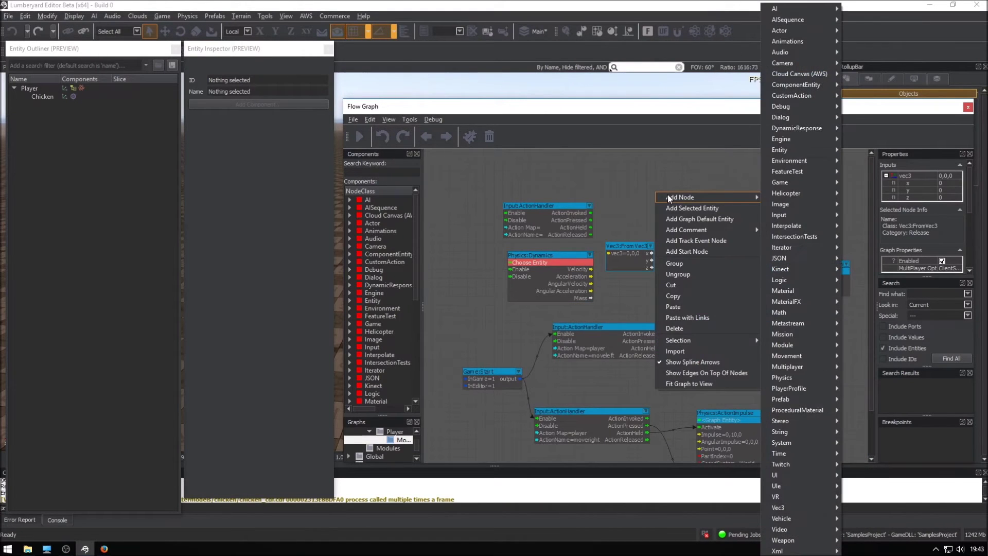
mouse_move(799, 312)
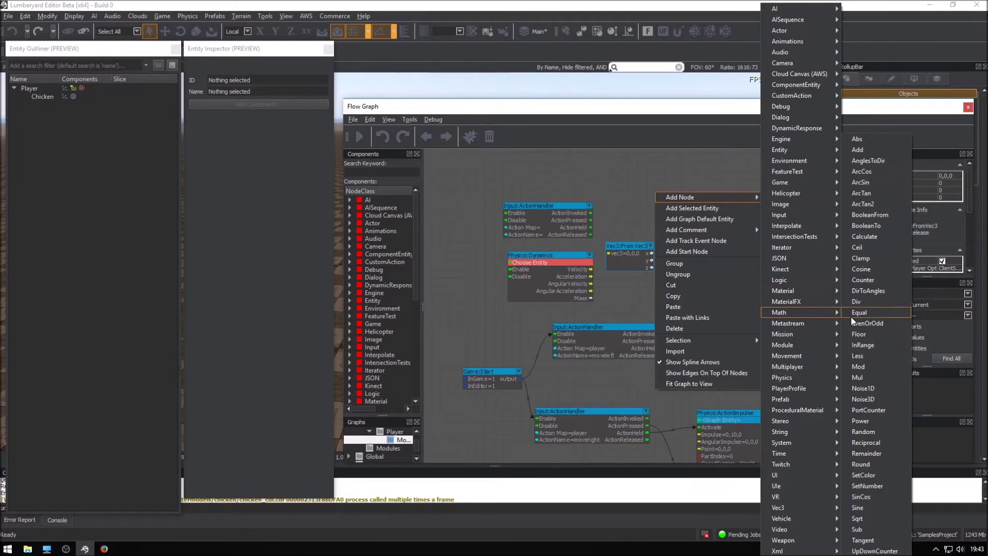
left_click(851, 316)
left_click_drag(671, 194, 635, 202)
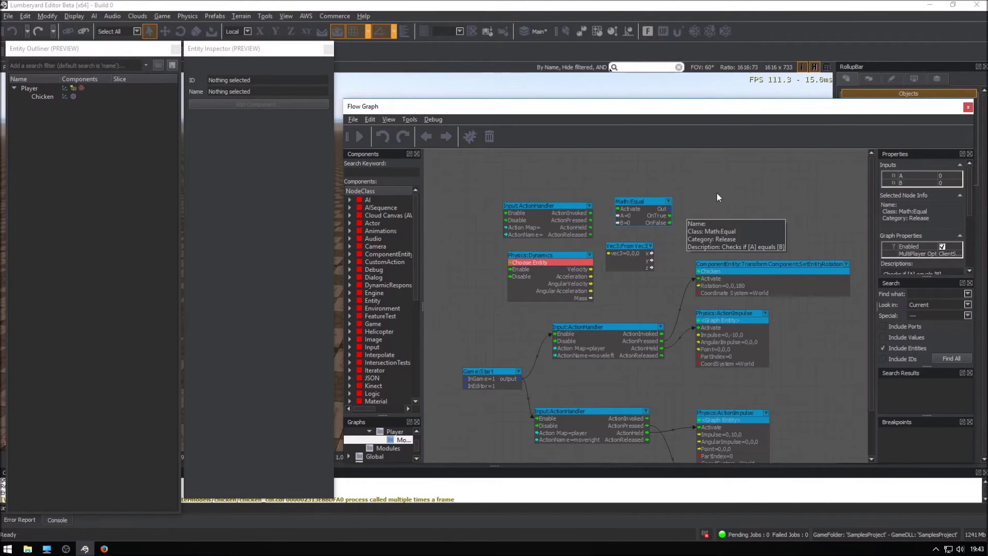
right_click(729, 198)
mouse_move(845, 378)
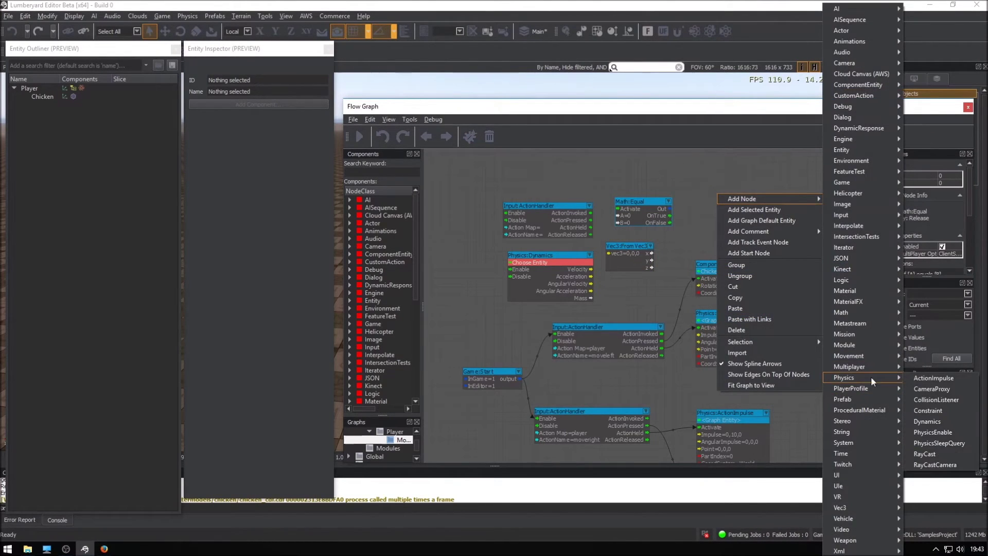
left_click(921, 380)
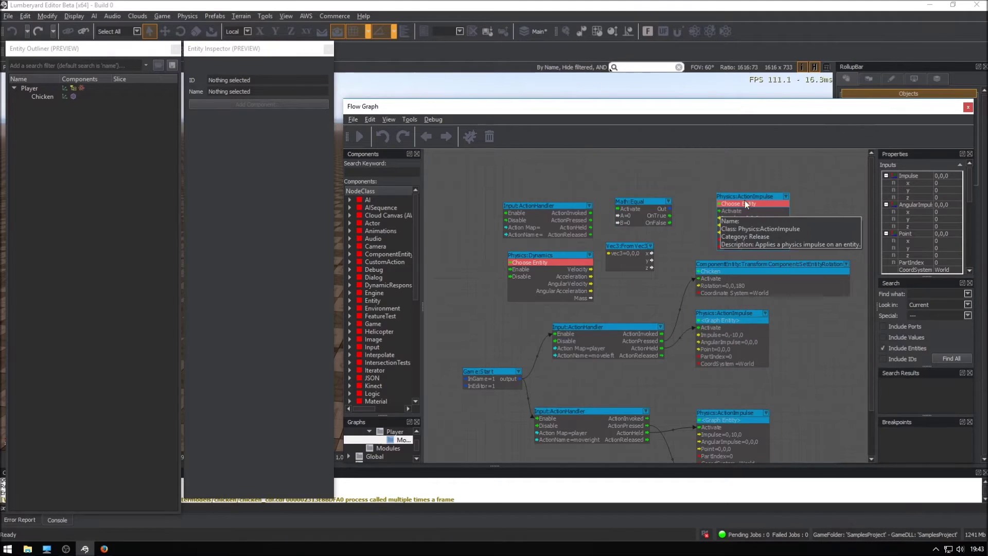
Make Dynamics act on the graph entity; start the new handler from Game:Start with player moveforward.
right_click(529, 264)
left_click(544, 278)
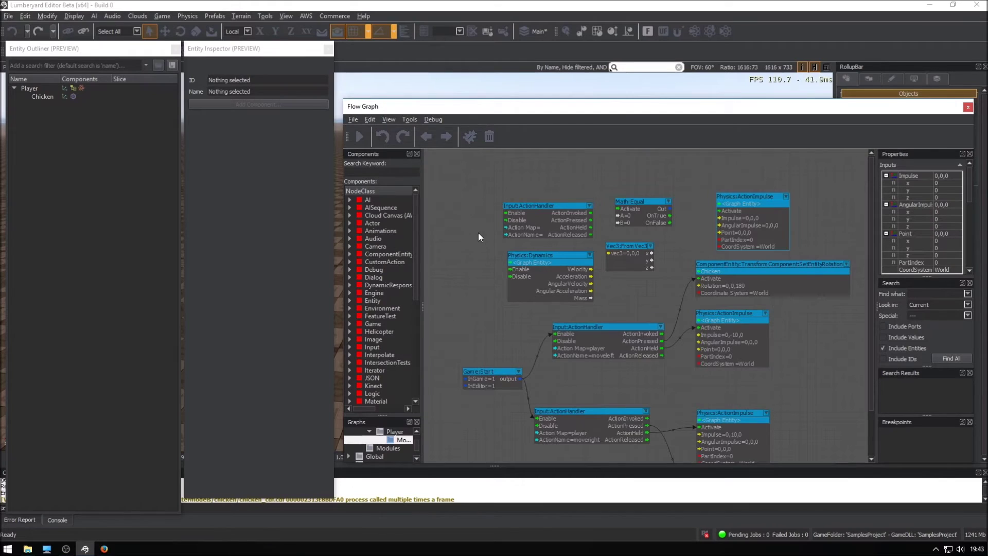
left_click_drag(519, 377, 505, 212)
left_click(545, 229)
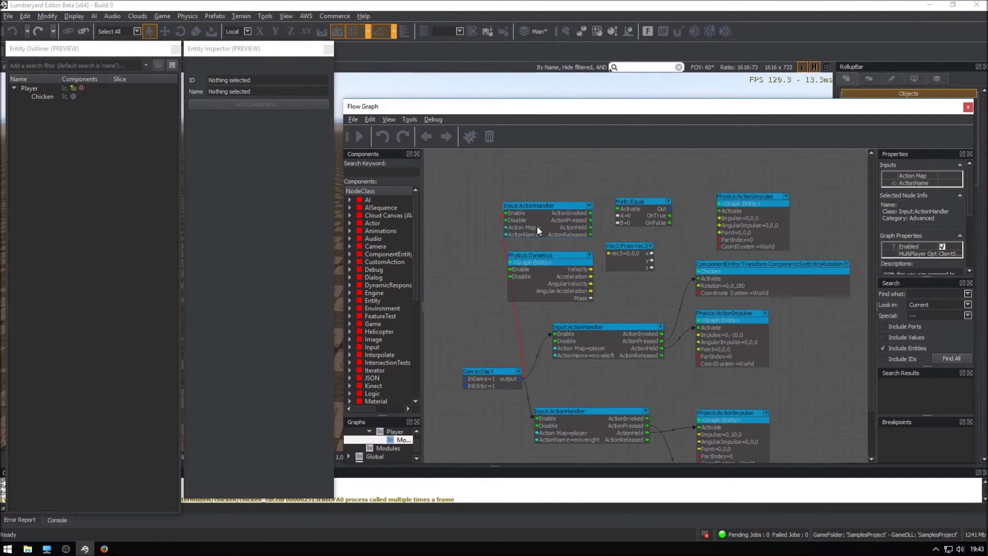
left_click(587, 228)
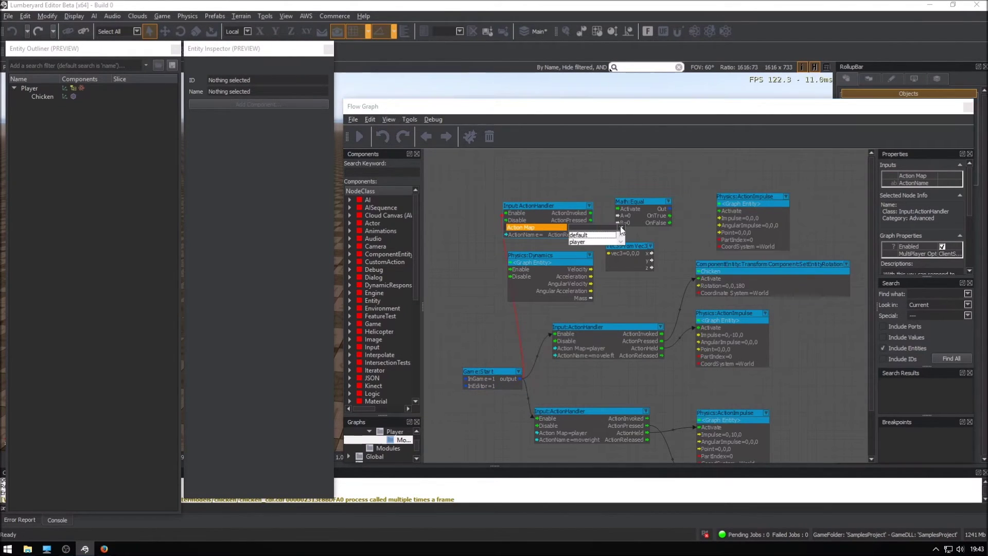
double_click(539, 234)
type("moveforwa")
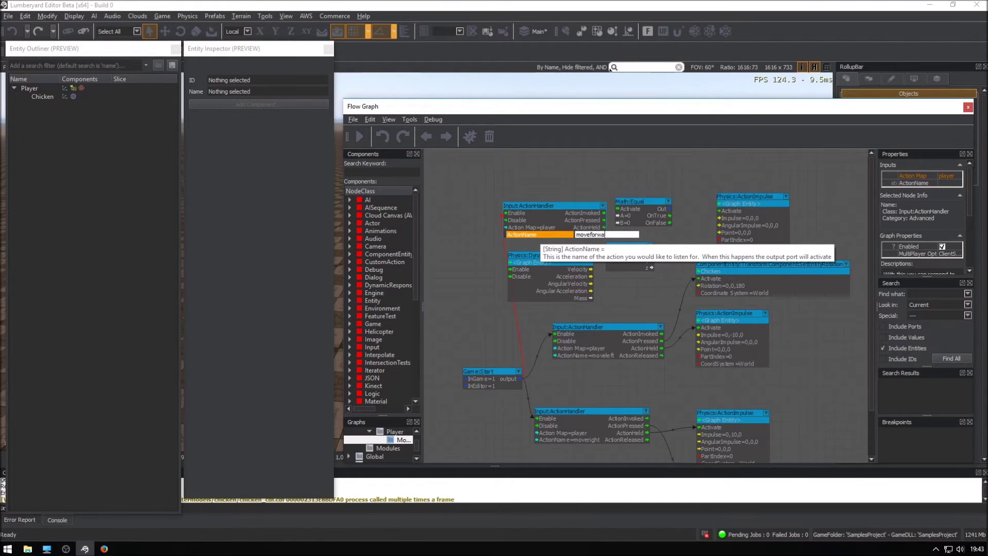
type("rd")
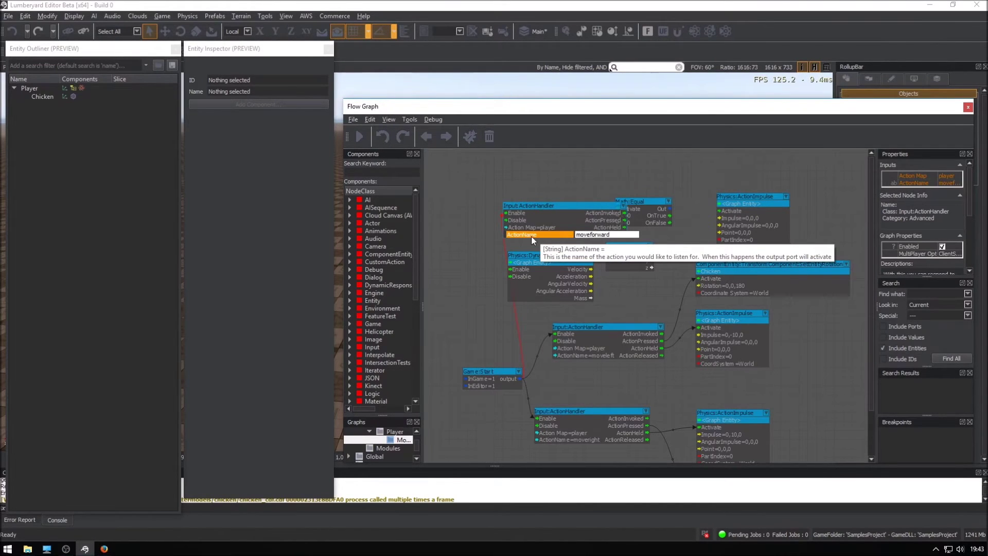
key("Return")
Feed Dynamics Velocity into FromVec3 and link the handler's ActionPressed to Equal's Activate.
left_click_drag(569, 203, 538, 199)
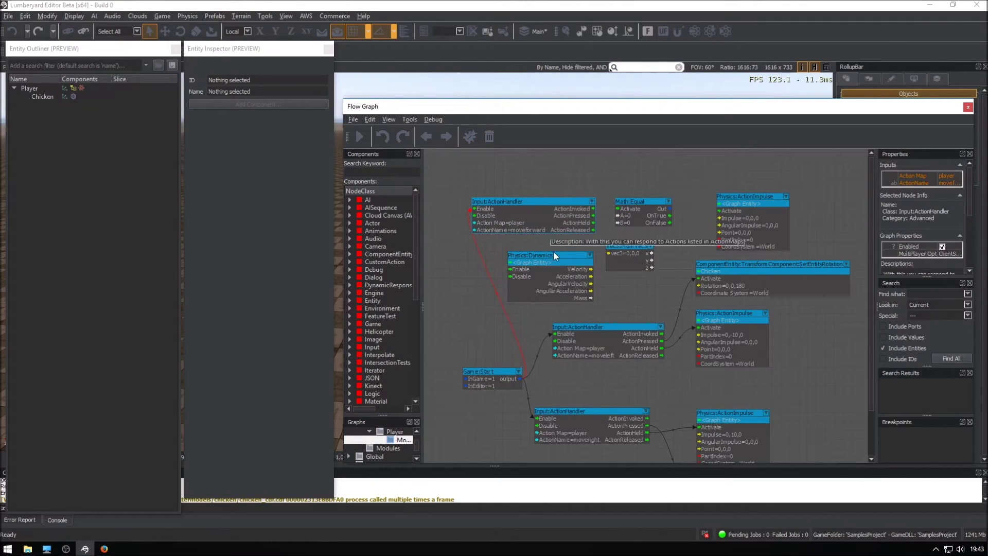
left_click_drag(554, 251, 551, 240)
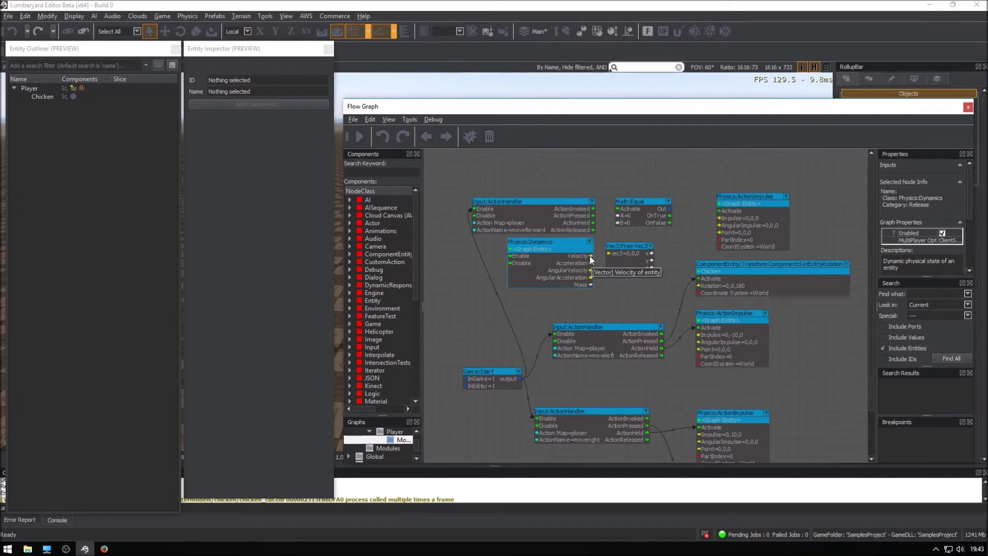
left_click_drag(589, 255, 610, 253)
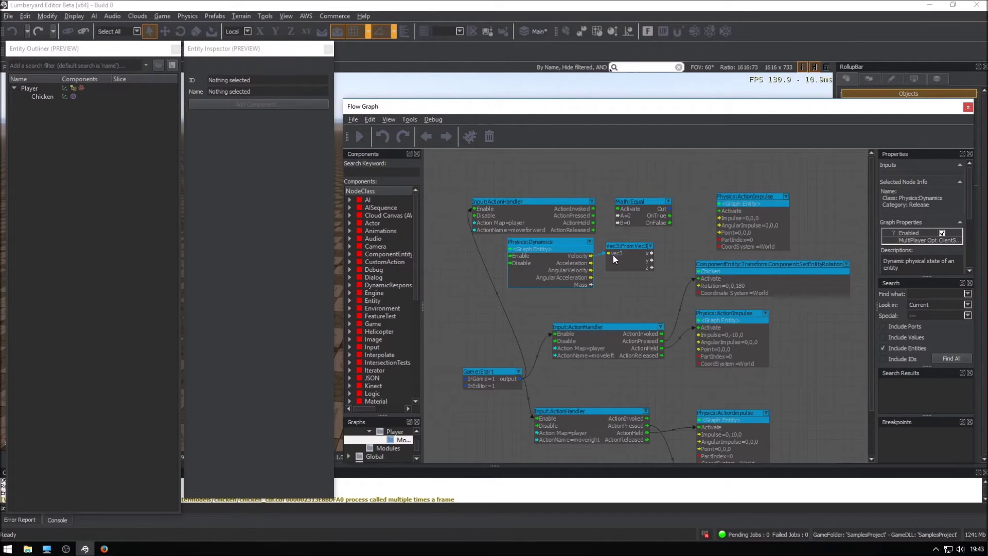
left_click(651, 268)
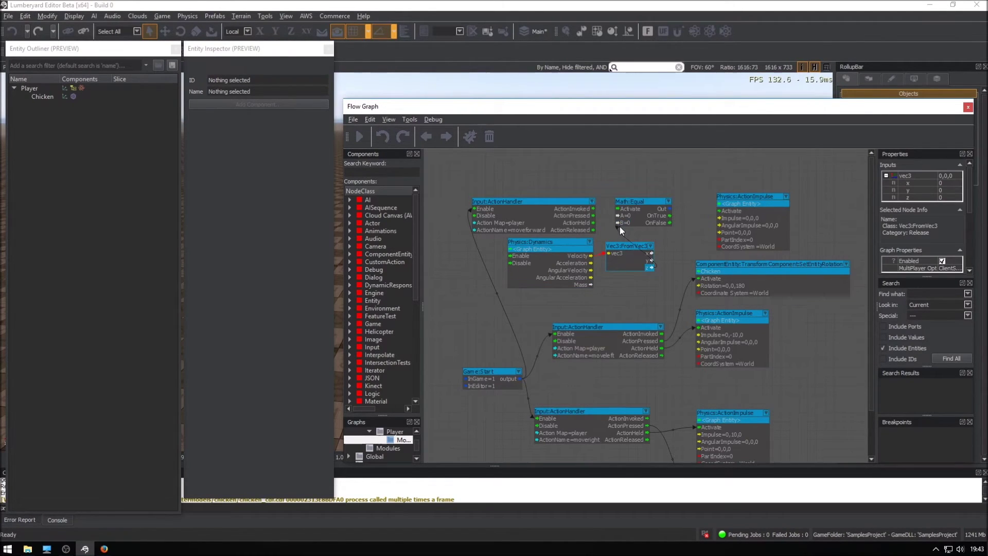
left_click_drag(640, 200, 668, 203)
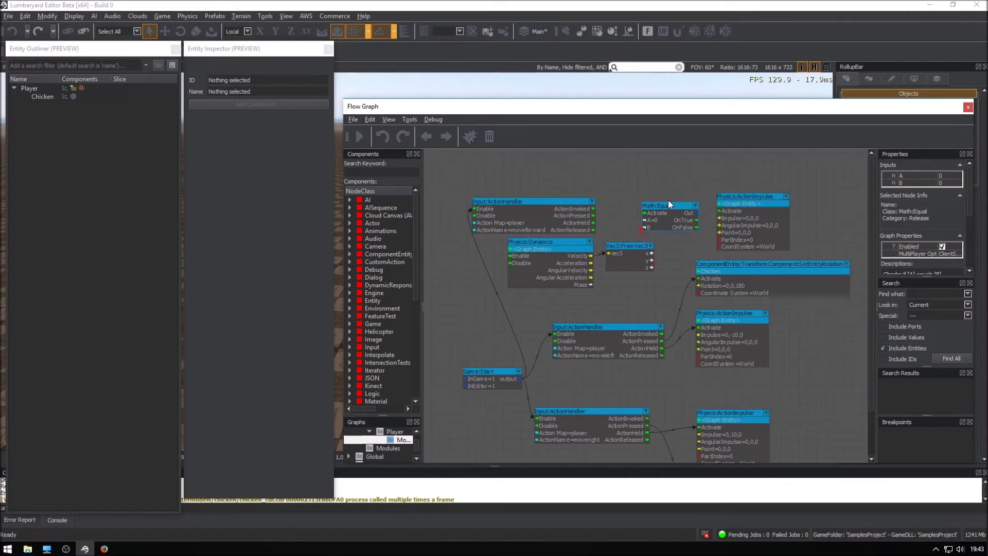
left_click(594, 215)
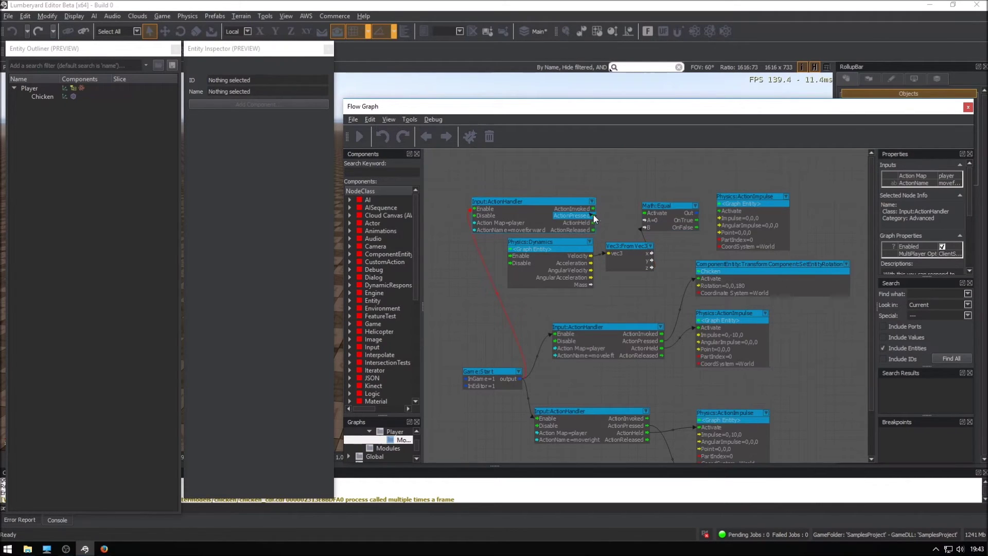
left_click_drag(623, 214, 651, 214)
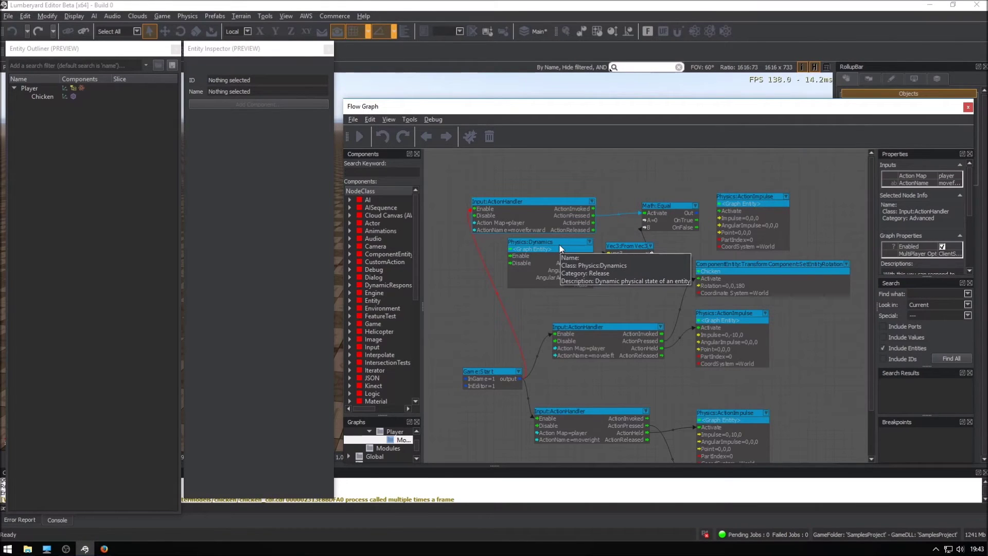
mouse_move(650, 228)
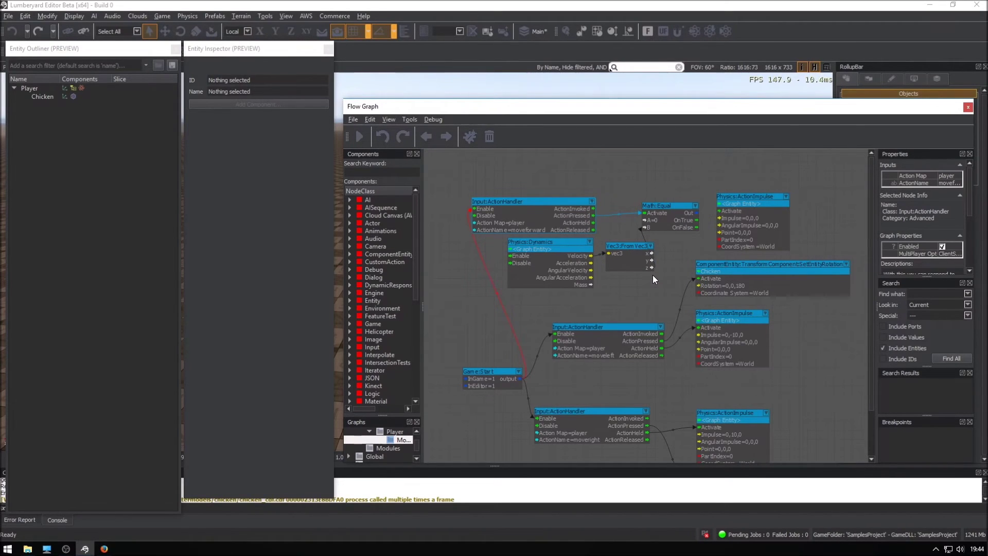
Wire velocity z into Equal's B and OnTrue into the impulse, set impulse z to 500, and close the graph.
left_click_drag(652, 267, 647, 230)
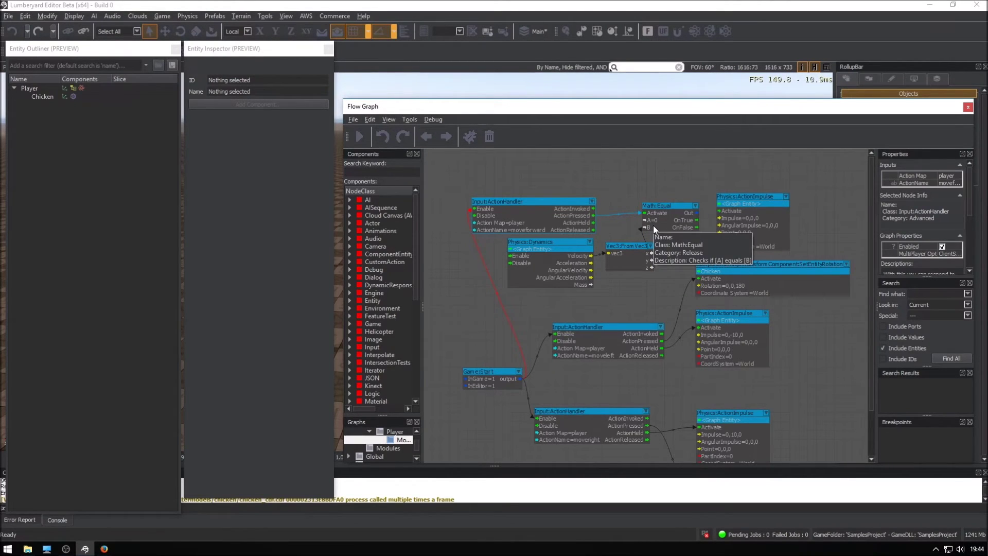
left_click_drag(697, 218, 720, 211)
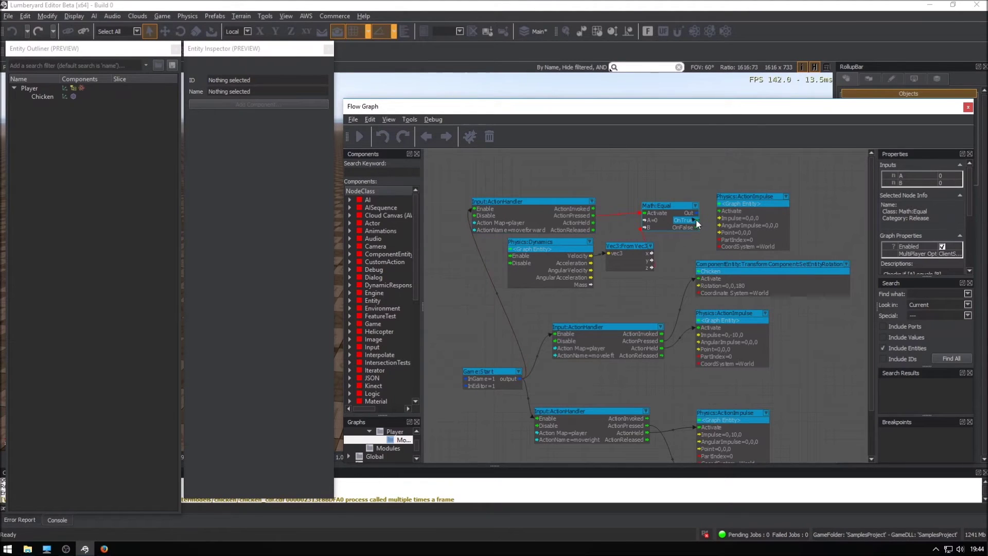
left_click(733, 218)
left_click(955, 197)
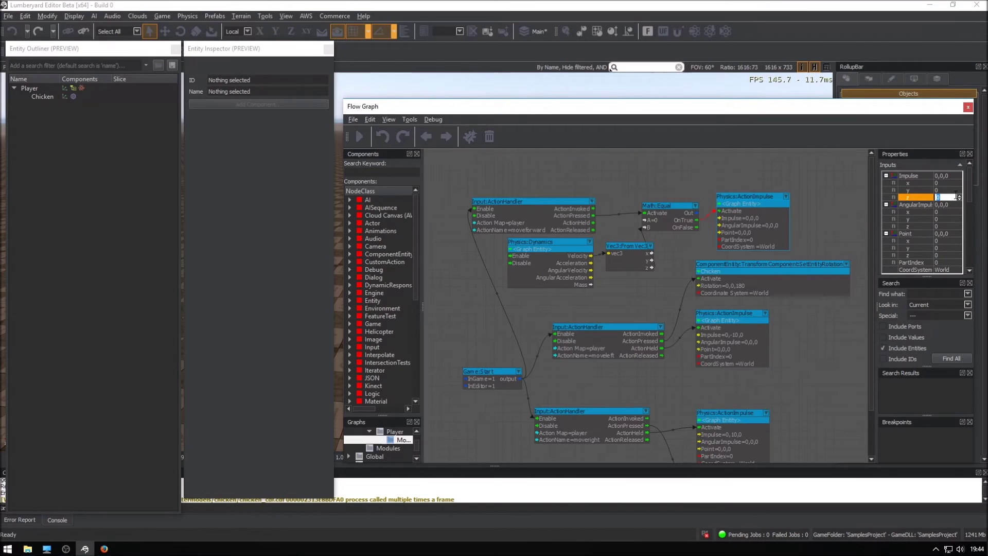
type("500")
key("Return")
left_click(968, 107)
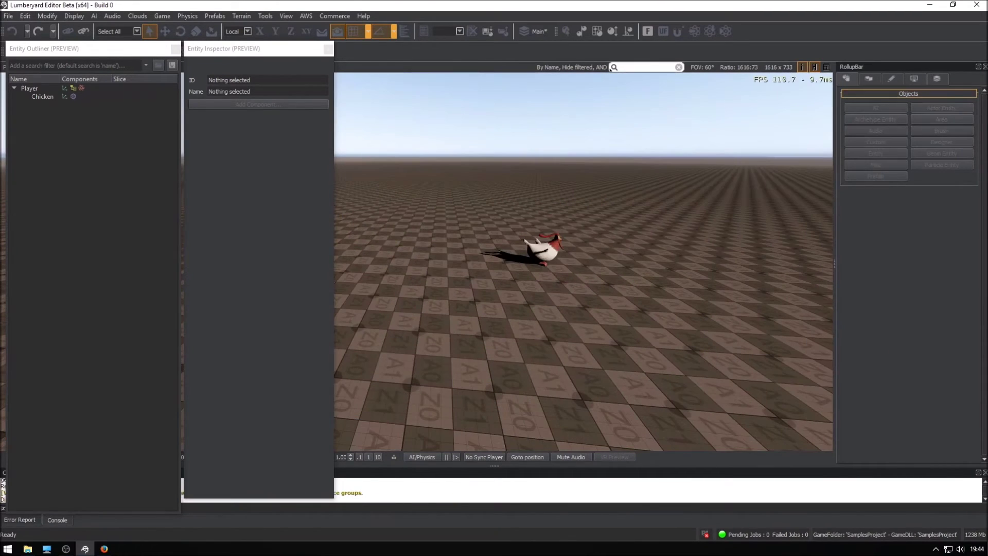
Walk the chicken right and left with D and A, jump several times with Space, then exit game mode.
key("d")
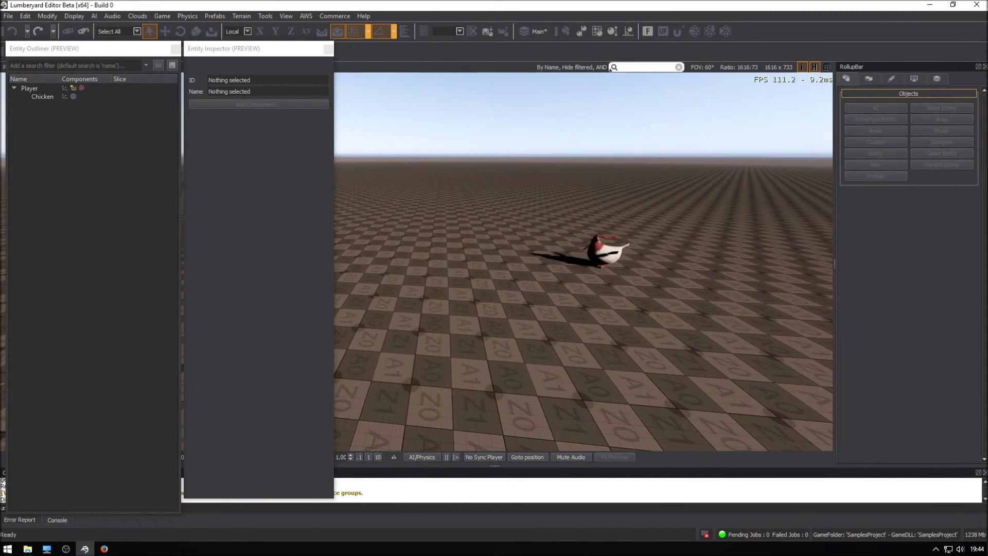
key("a")
key("space")
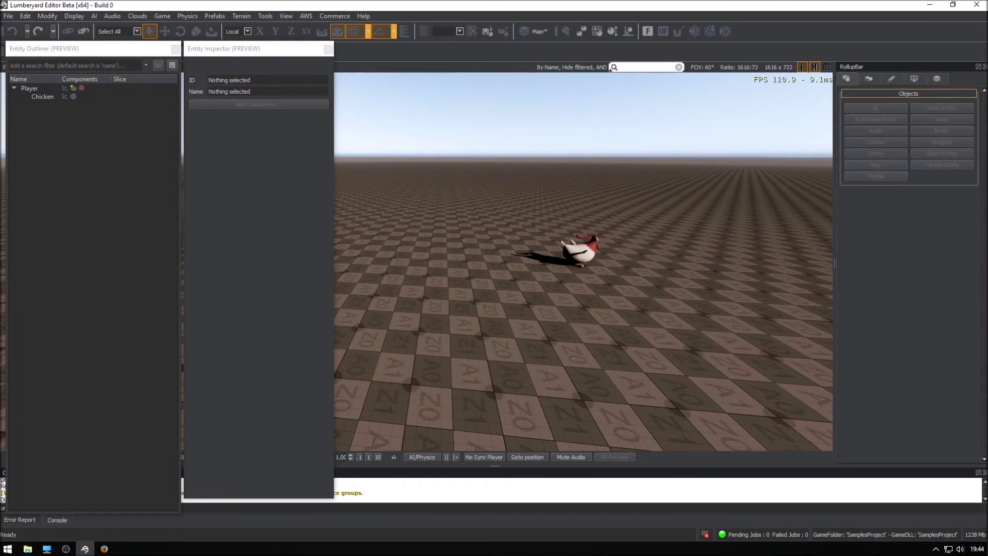
key("space")
key("space")
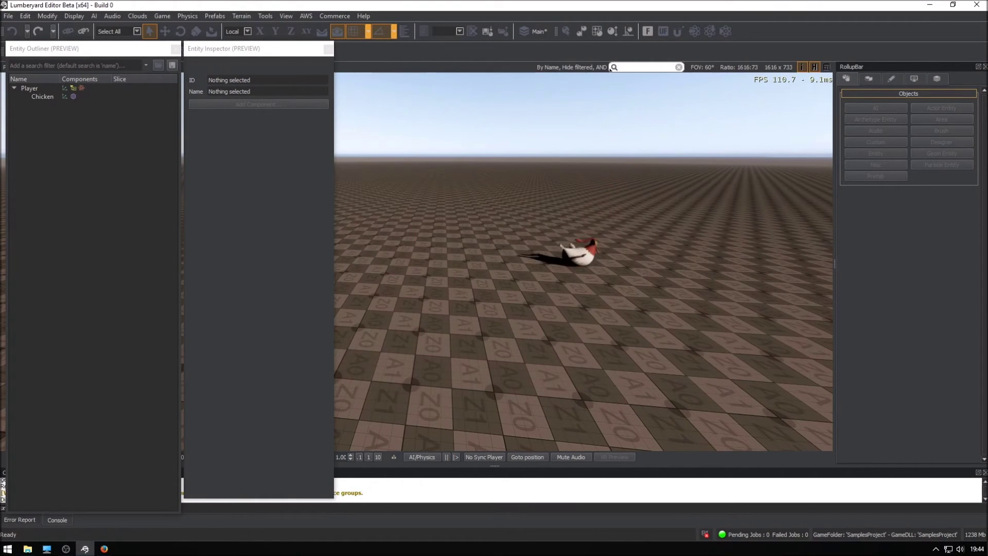
key("space")
key("space")
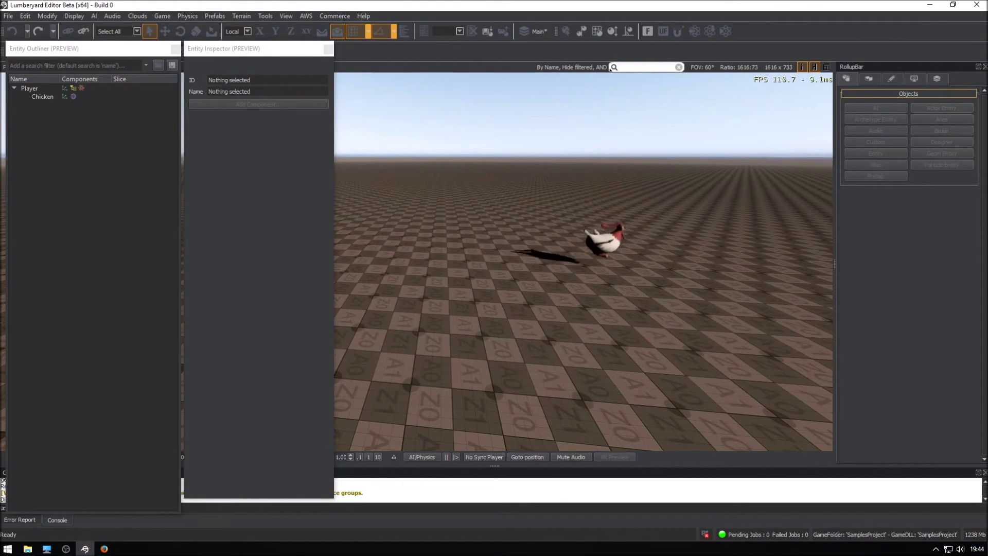
key("a")
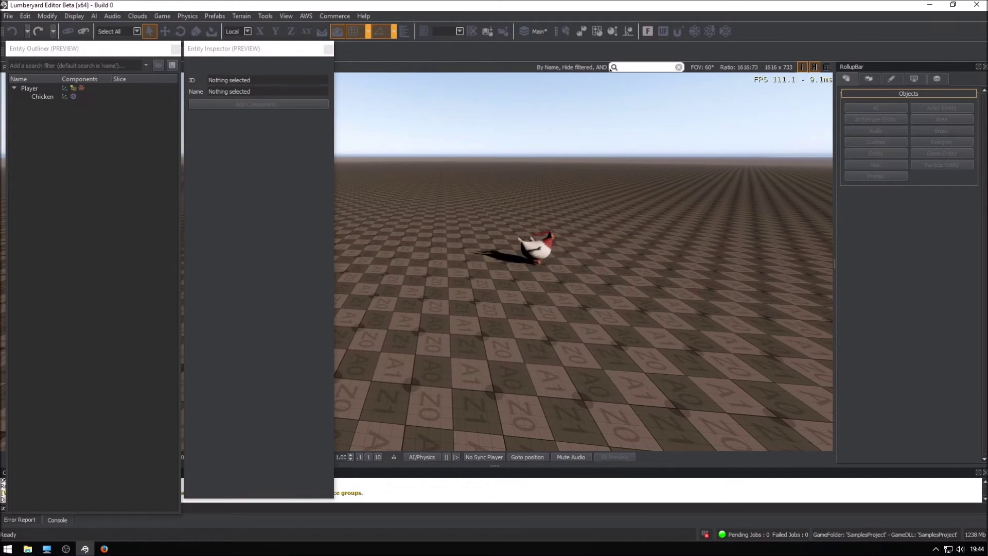
key("space")
key("space")
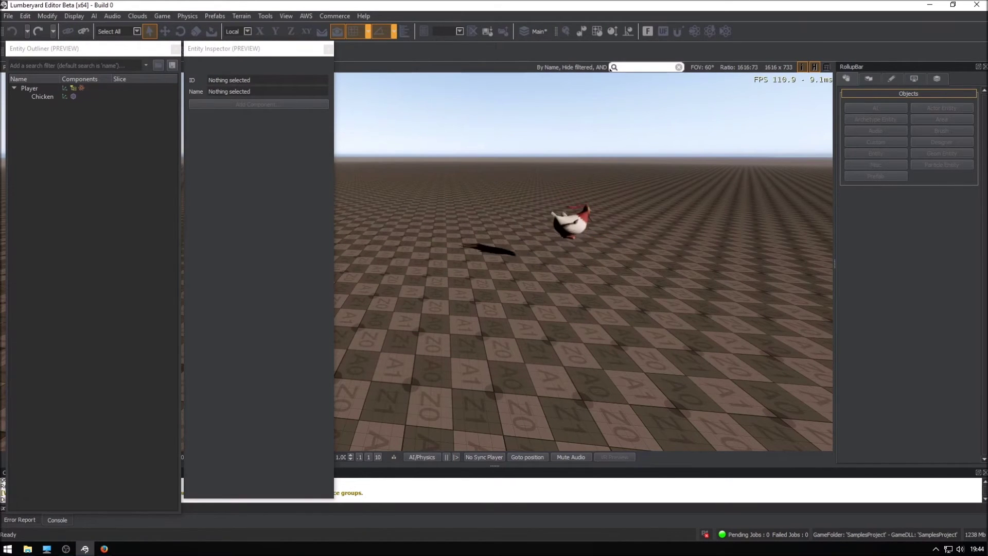
key("space")
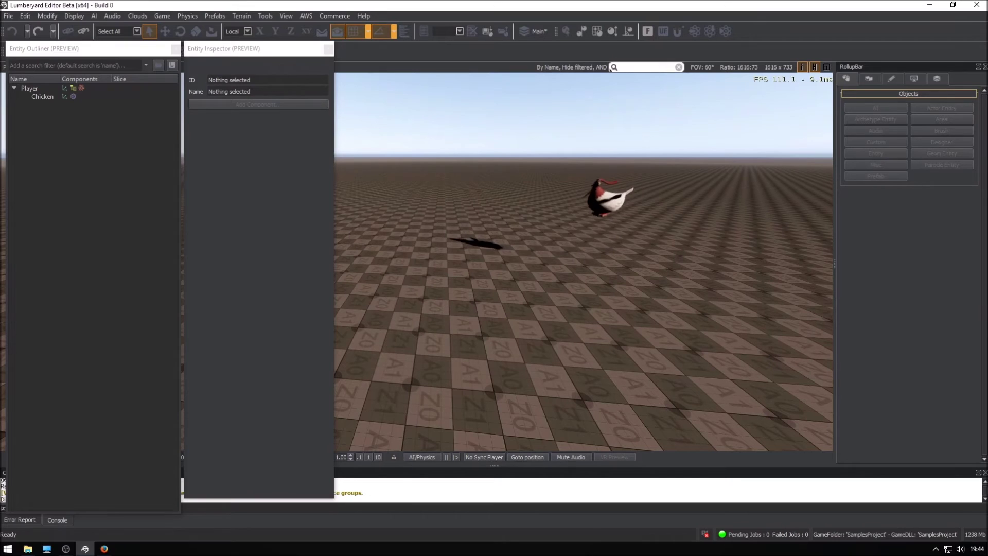
key("Escape")
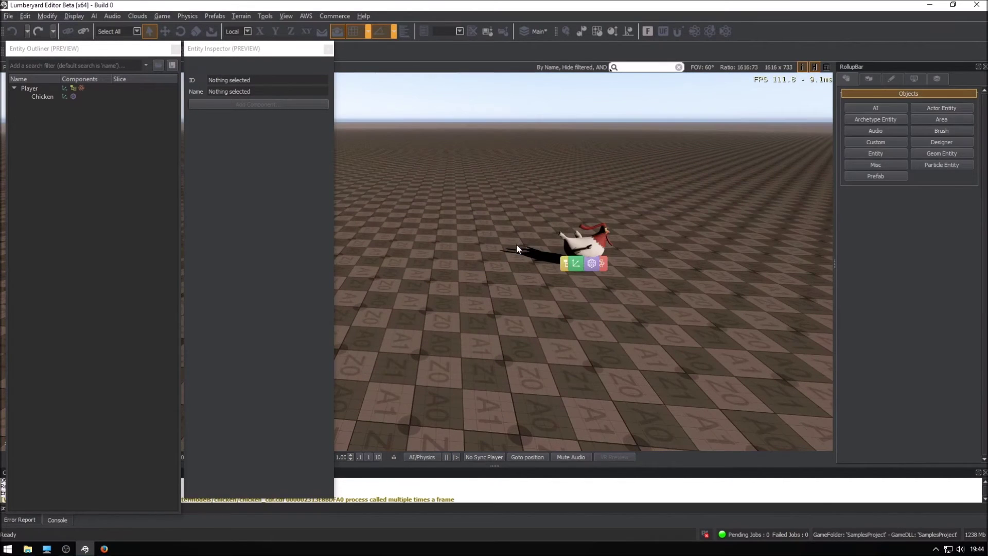
Create a child entity of Player named Camera and give it a Camera component.
left_click(30, 87)
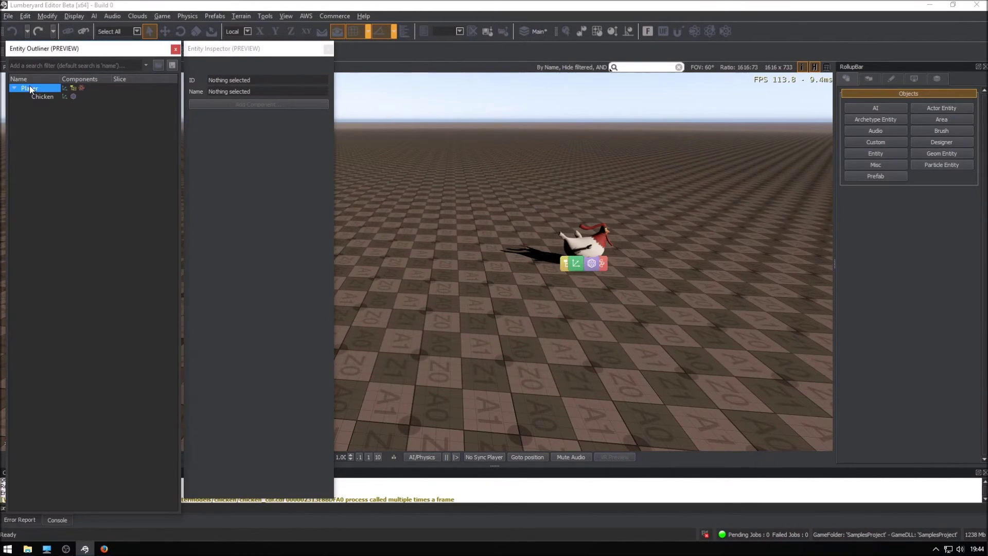
right_click(30, 85)
left_click(48, 84)
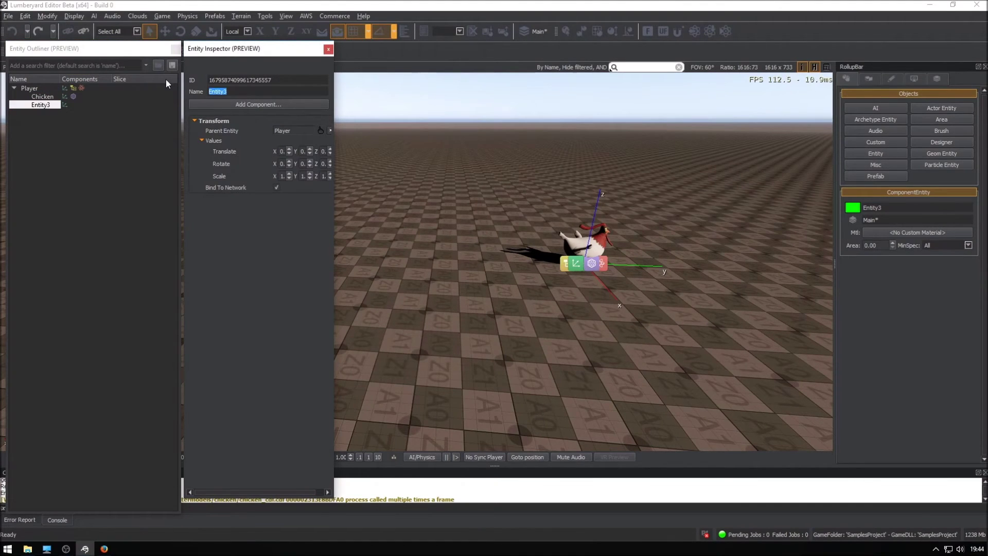
type("Camera")
key("Return")
left_click(216, 104)
mouse_move(212, 126)
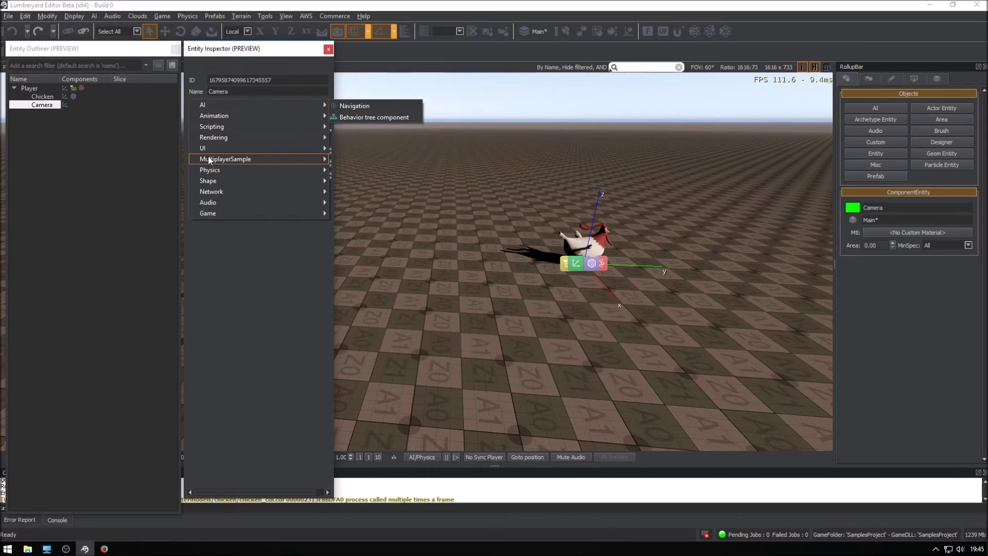
mouse_move(207, 213)
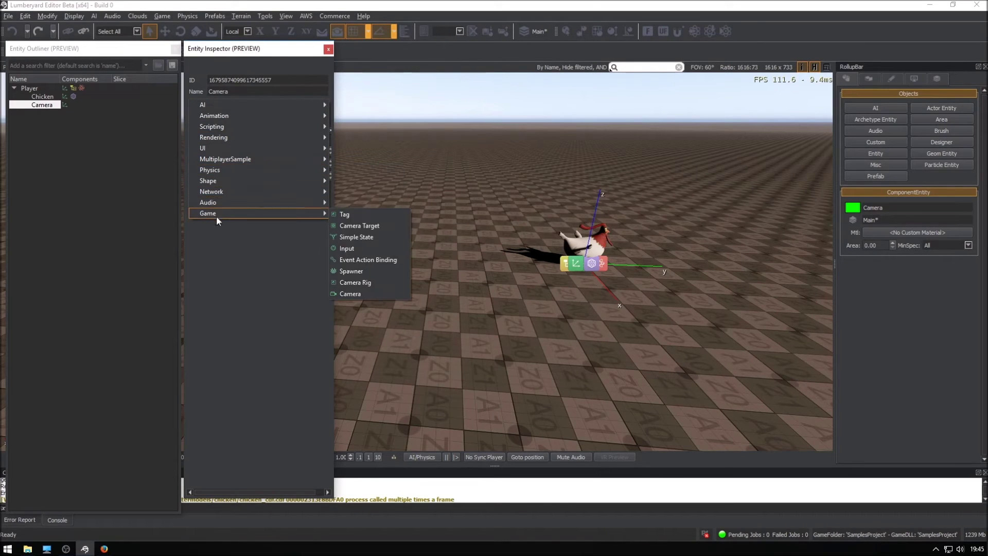
left_click(350, 293)
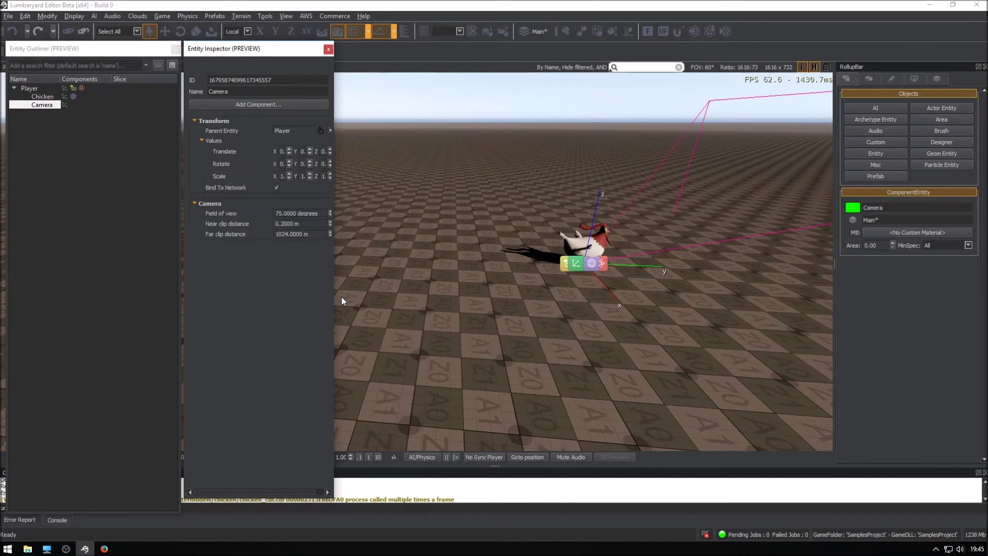
scroll(678, 265, "down", 3)
scroll(590, 259, "up", 3)
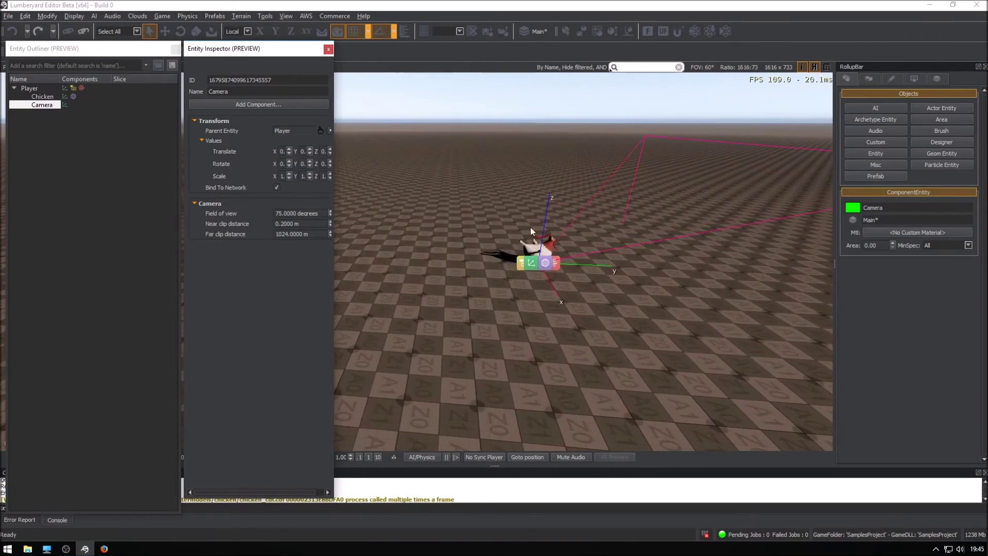
Move the Camera 3 units along X, rotate it about 90° around Z, and raise it along Z.
mouse_move(530, 226)
right_mouse_down()
mouse_move(532, 256)
mouse_move(575, 257)
right_mouse_up()
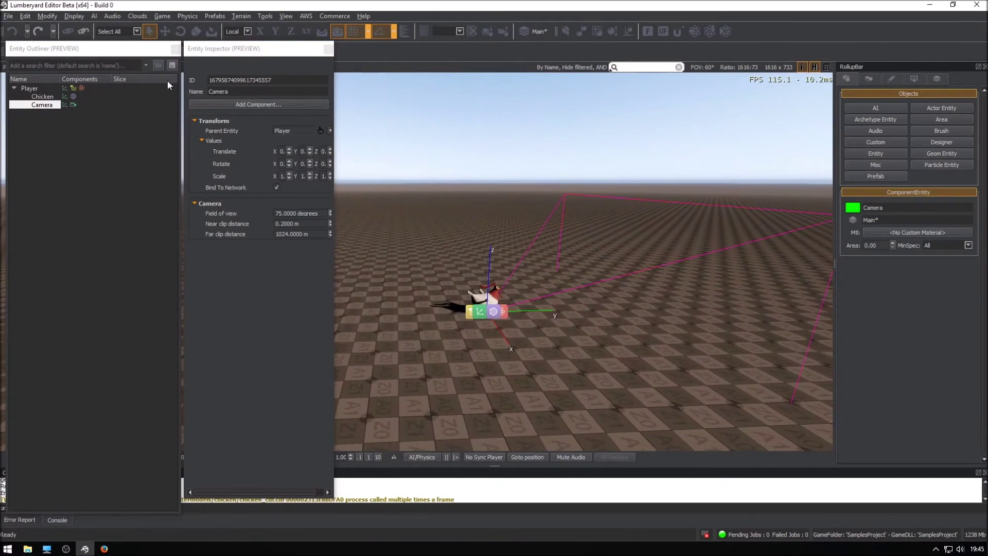
left_click(164, 31)
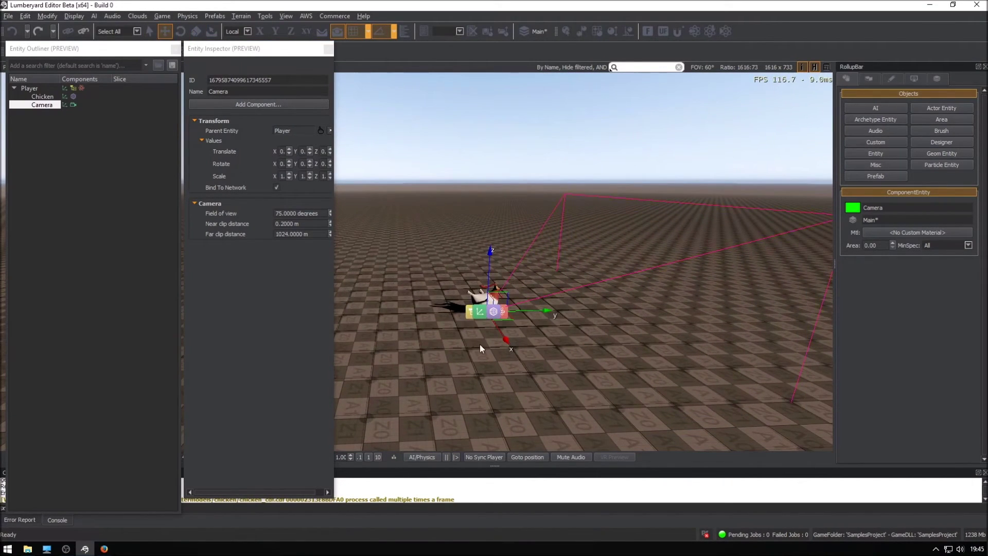
left_click_drag(507, 343, 563, 417)
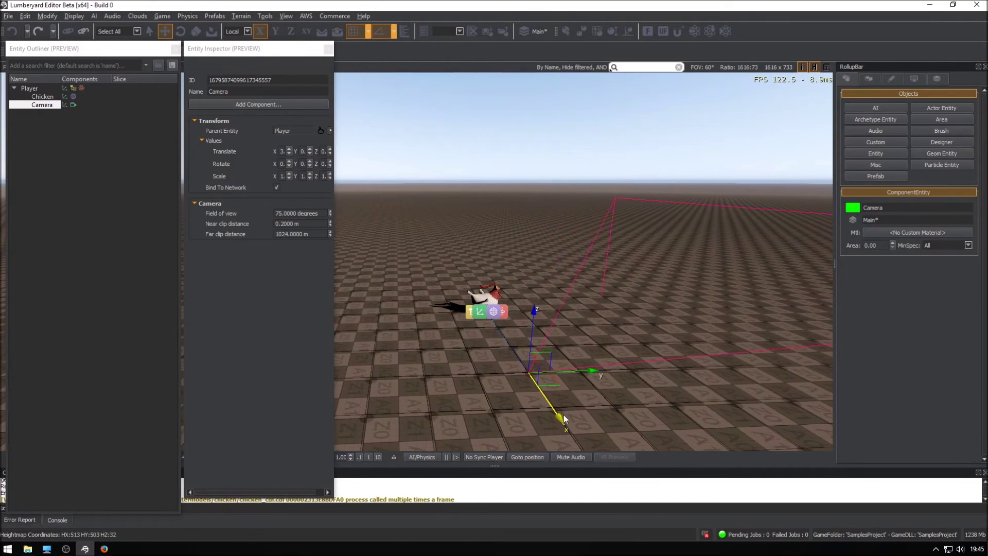
key("3")
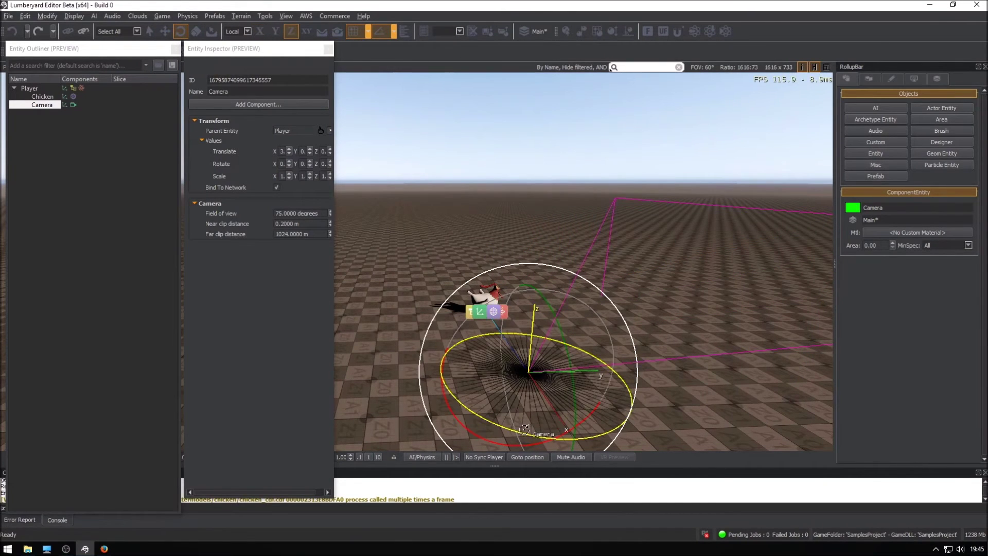
left_click_drag(529, 430, 591, 439)
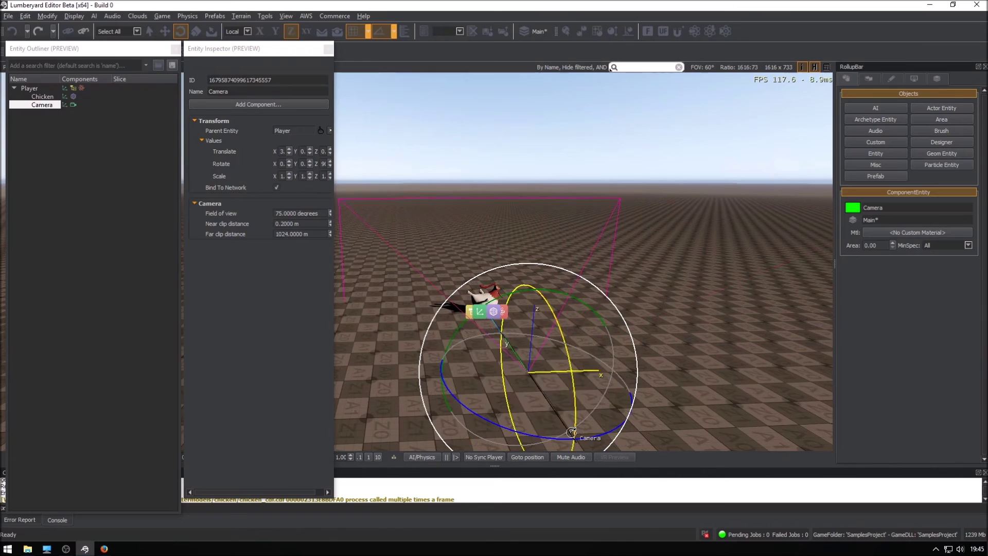
key("1")
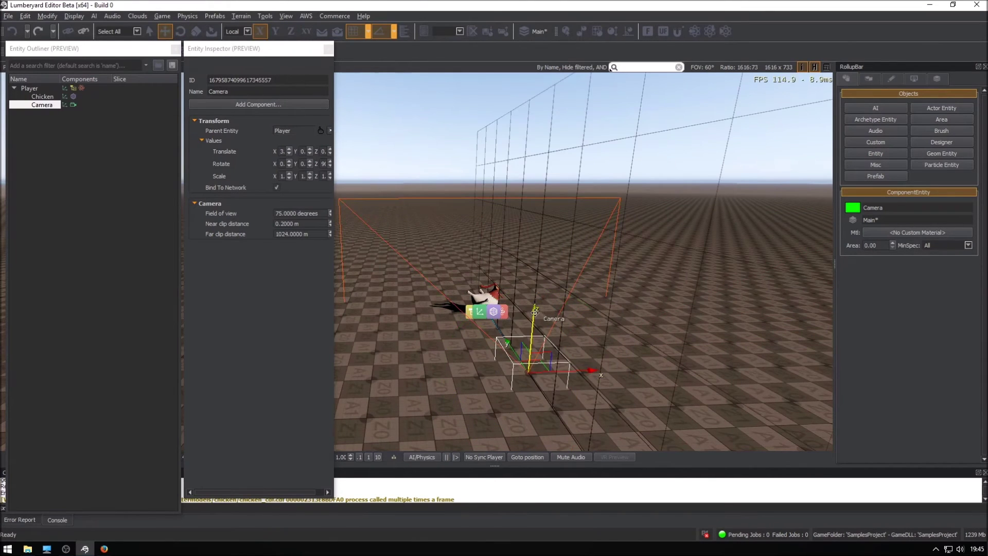
left_click_drag(536, 344, 536, 295)
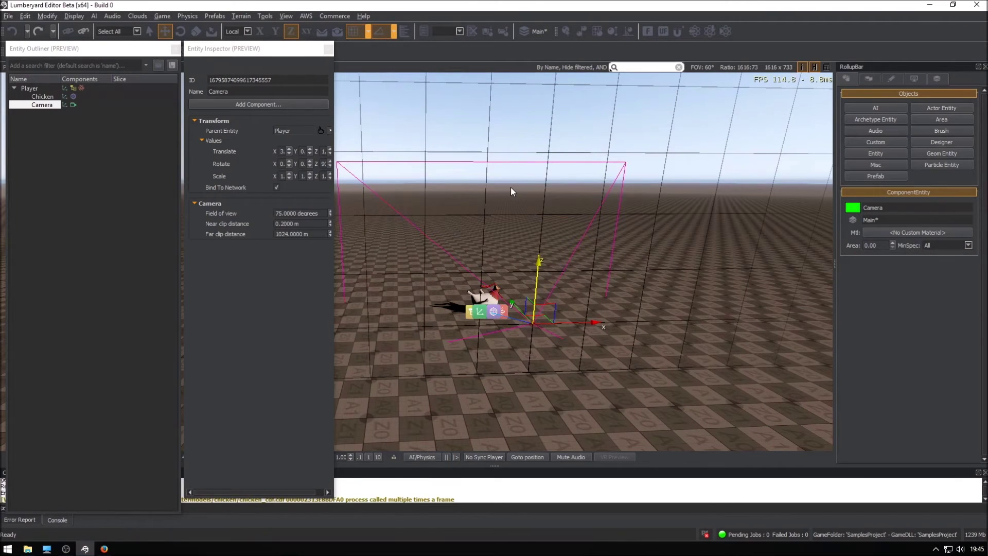
key("2")
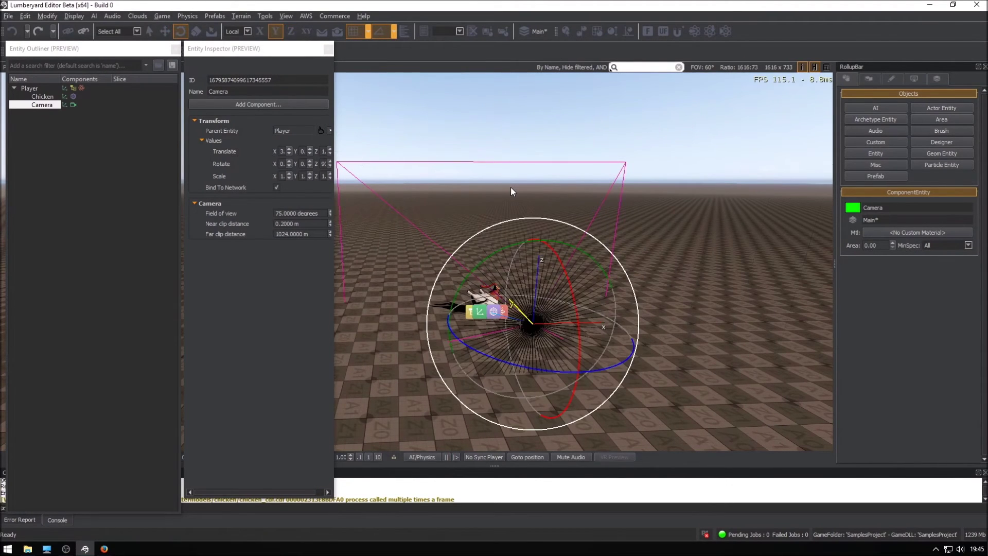
key("3")
key("1")
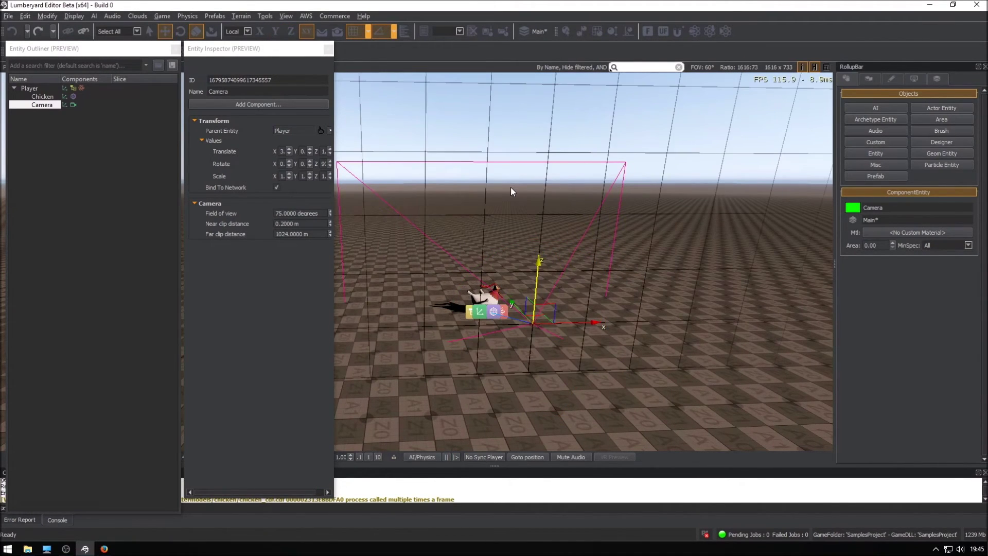
left_click(583, 170)
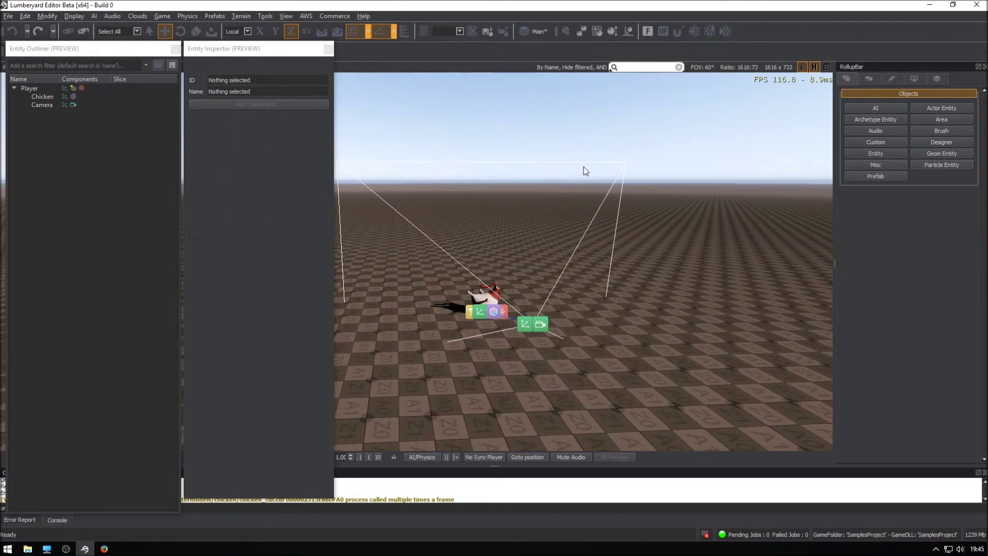
key("ctrl+g")
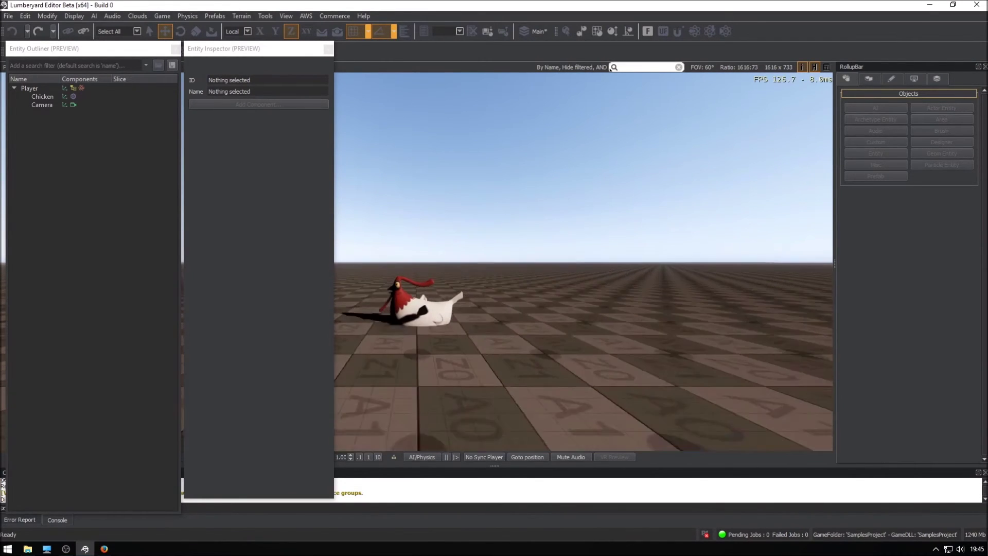
key("Escape")
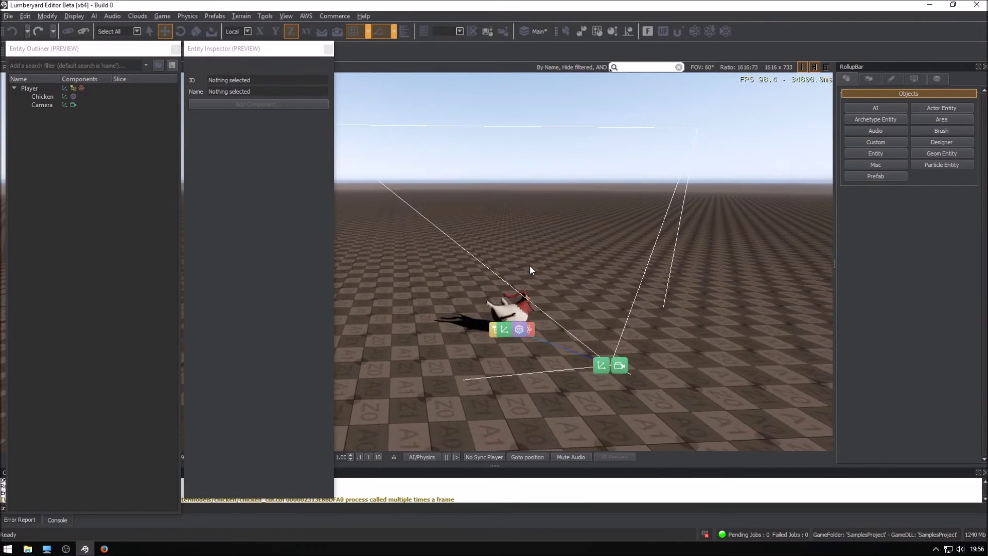
mouse_move(541, 213)
right_mouse_down()
mouse_move(515, 254)
mouse_move(518, 244)
right_mouse_up()
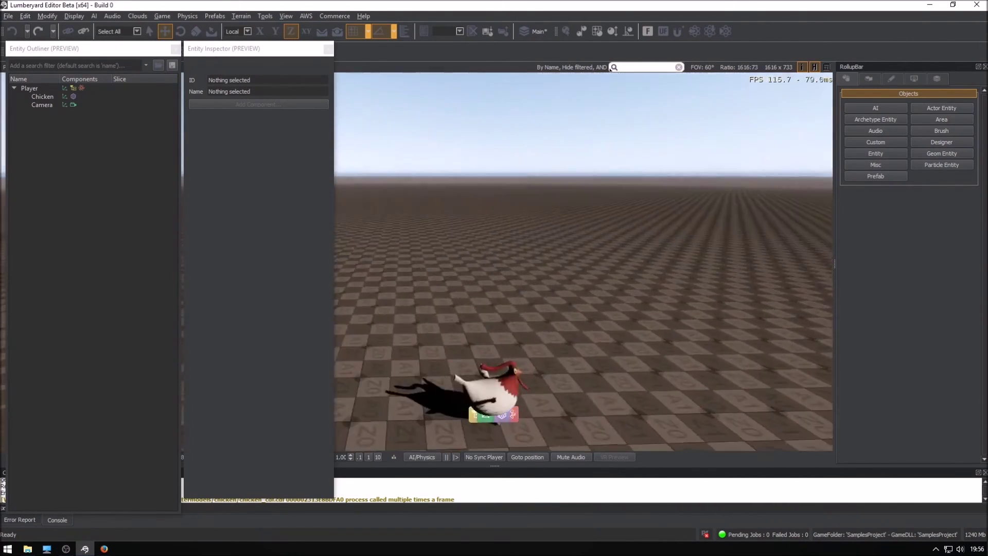
right_click_drag(517, 245, 473, 237)
right_click_drag(524, 260, 517, 258)
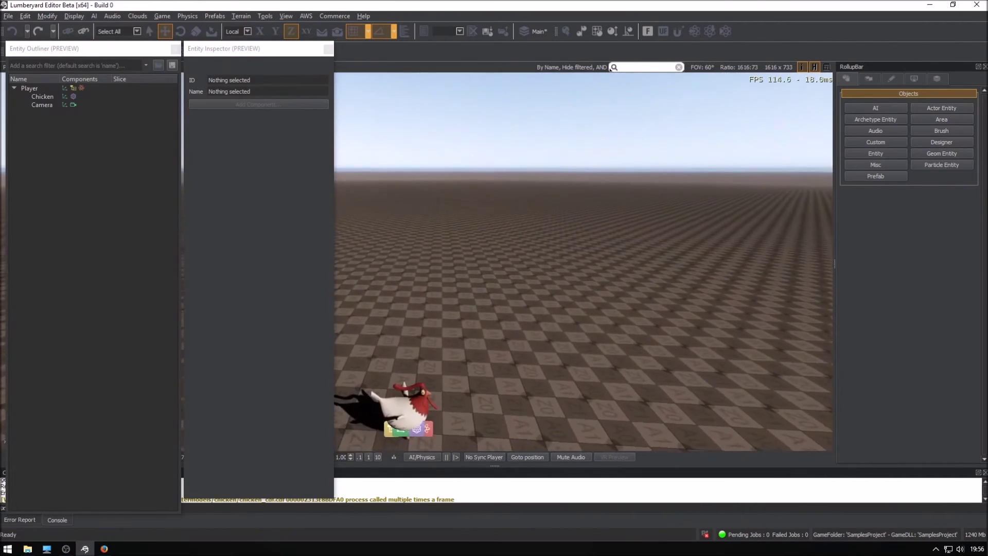
scroll(517, 258, "up", 2)
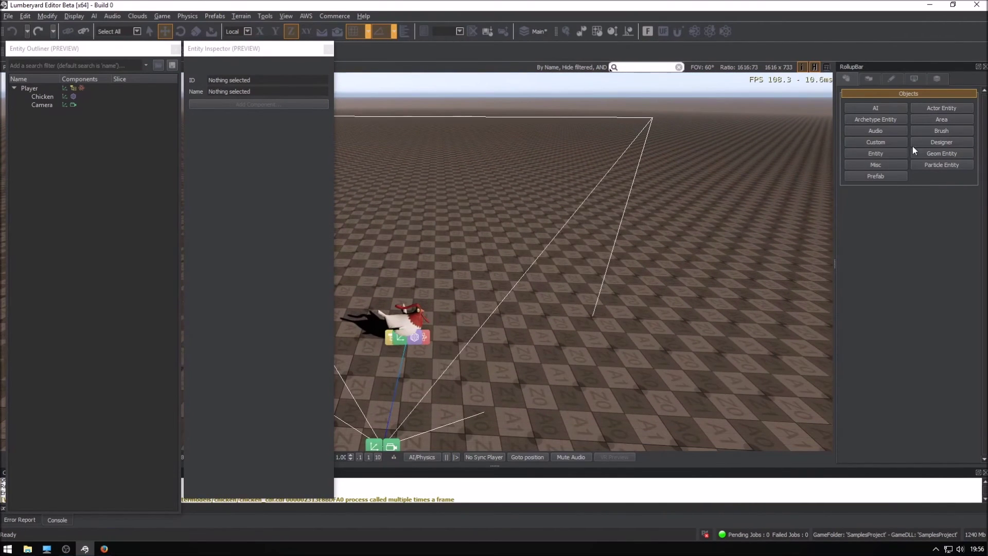
Outline and extrude a Designer box base beside the chicken, exit Designer, and view it up close.
left_click(928, 142)
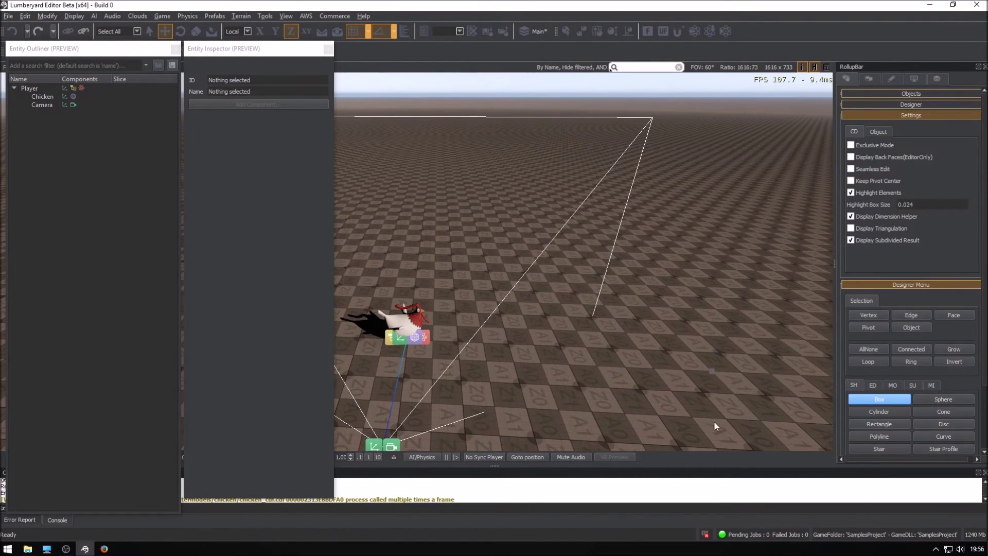
left_click_drag(710, 371, 465, 230)
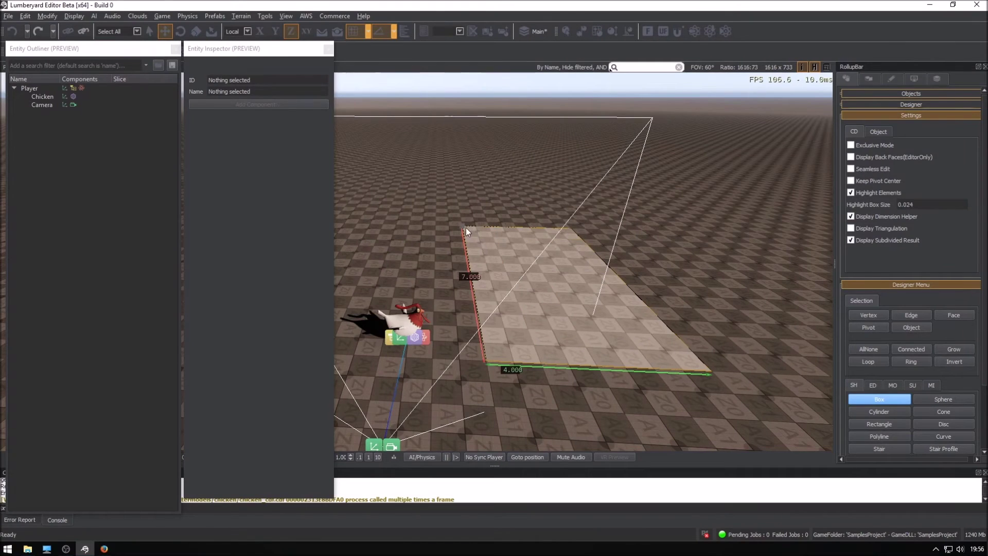
left_click(466, 235)
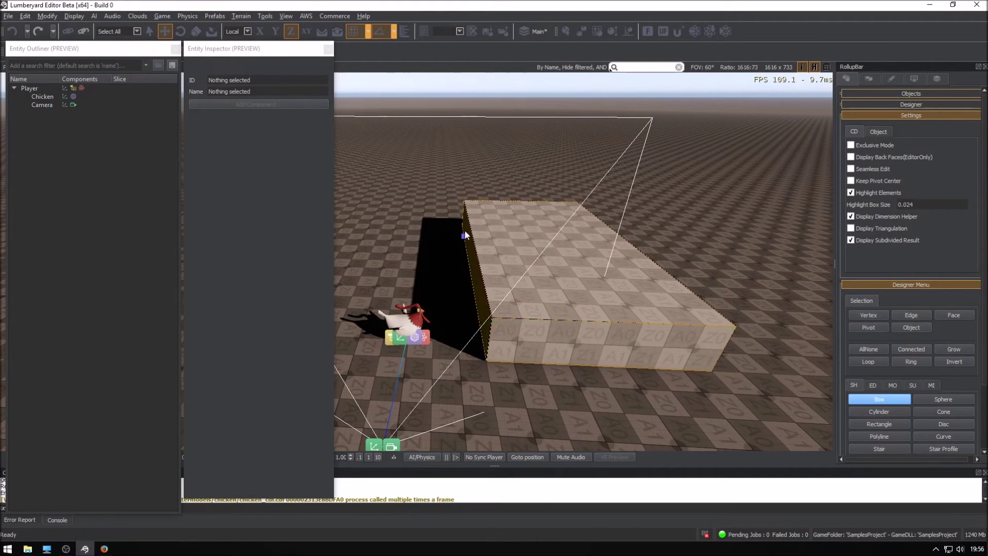
left_click(901, 94)
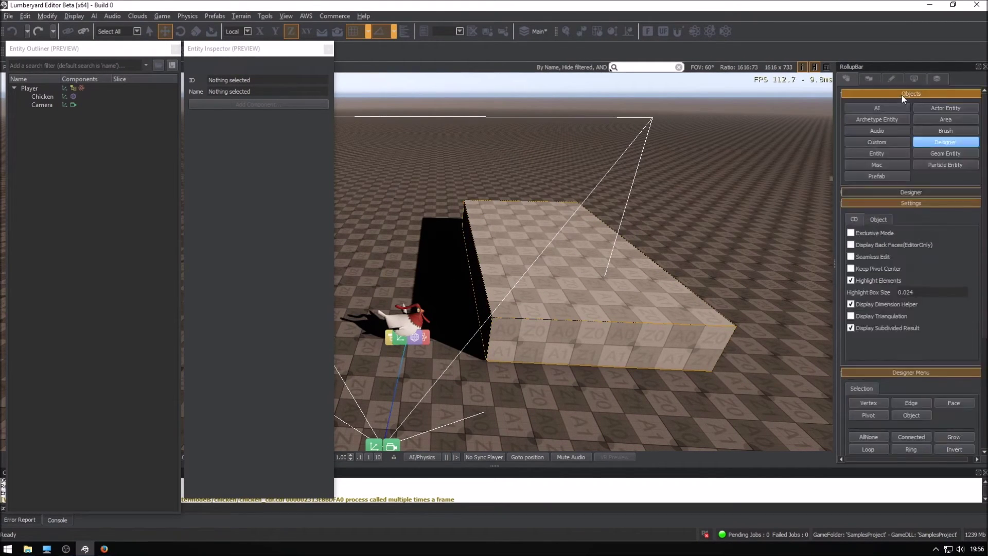
left_click(936, 129)
key("Escape")
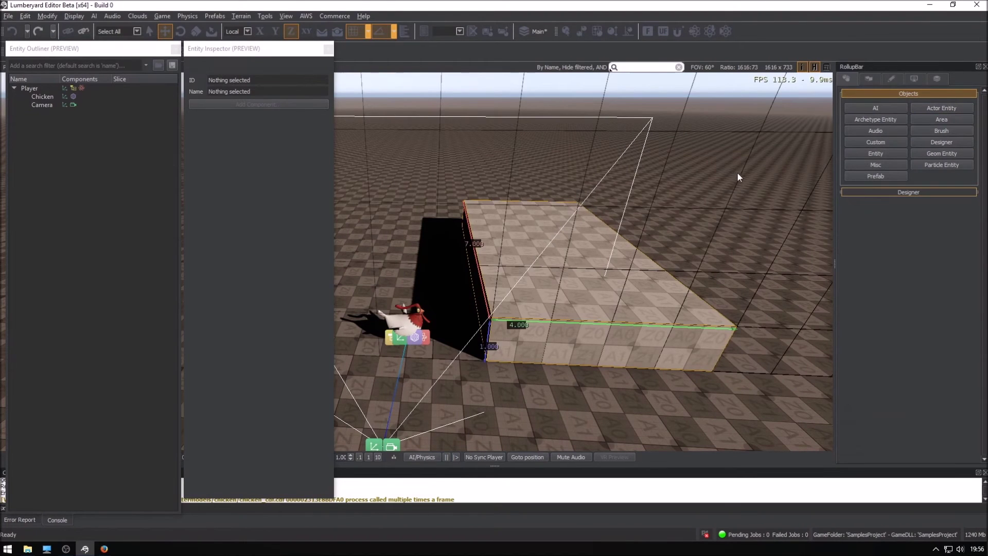
middle_click_drag(359, 273, 566, 242)
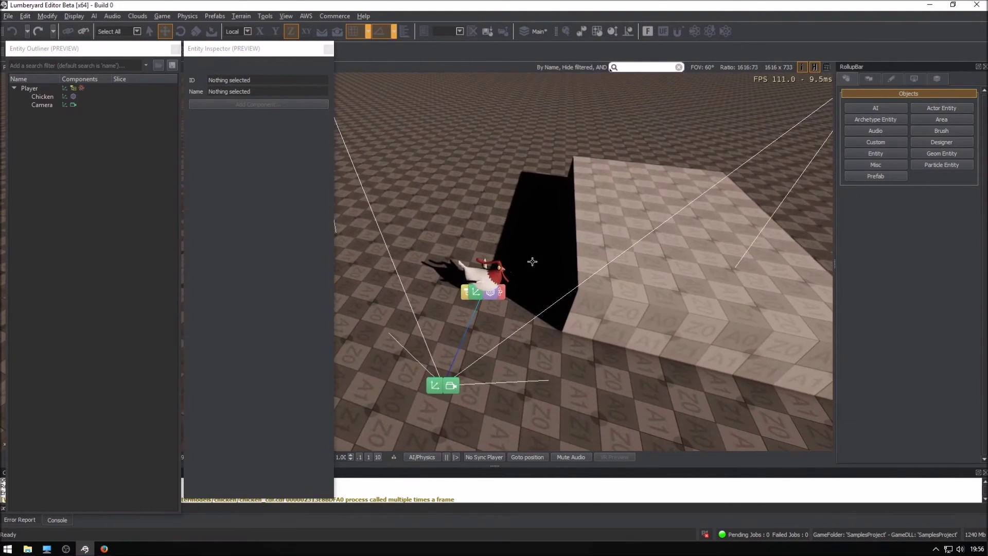
right_click_drag(566, 242, 566, 238)
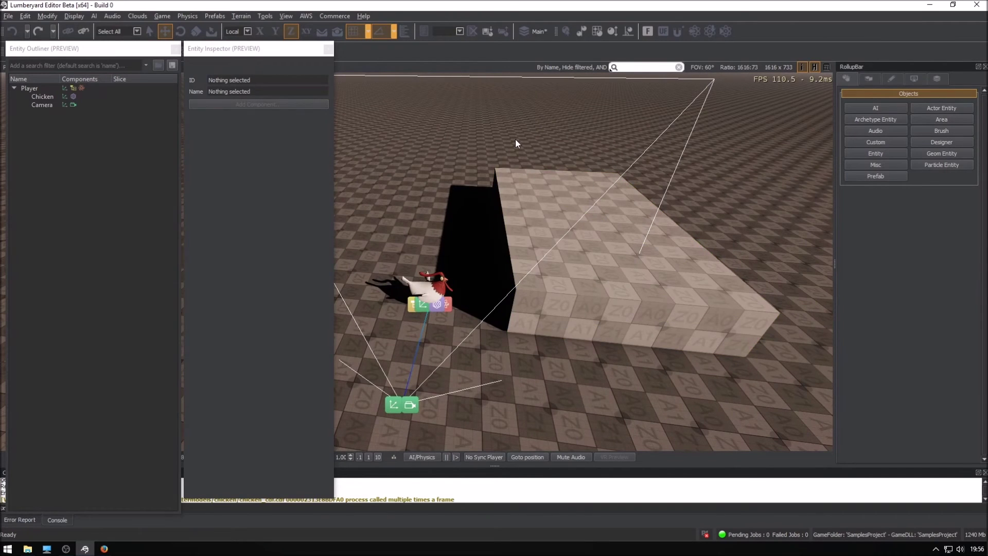
key("ctrl+g")
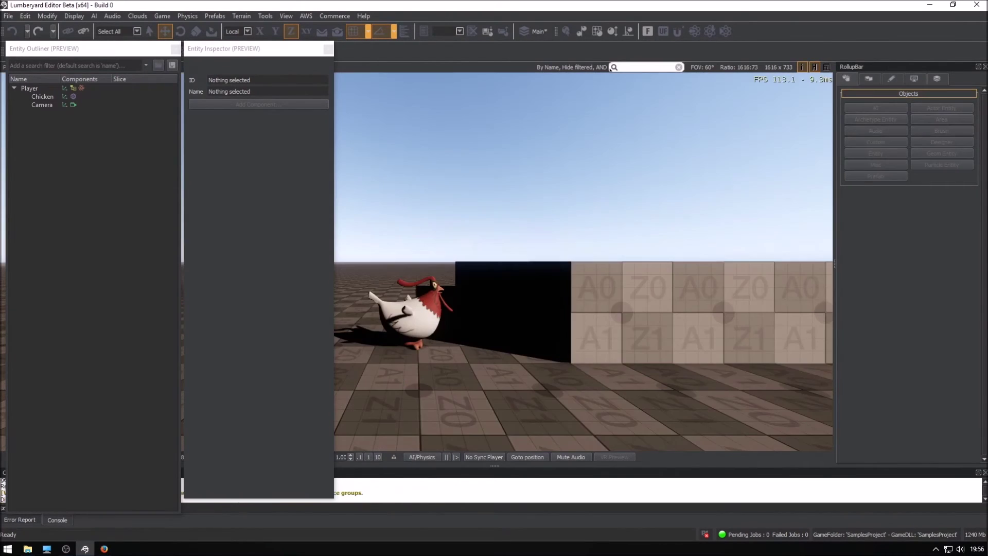
key("a")
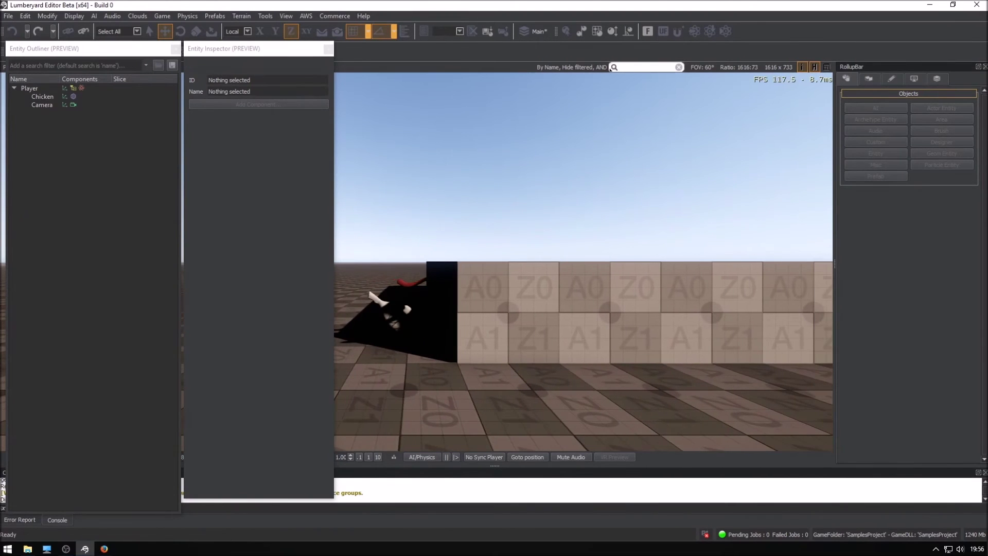
key("space")
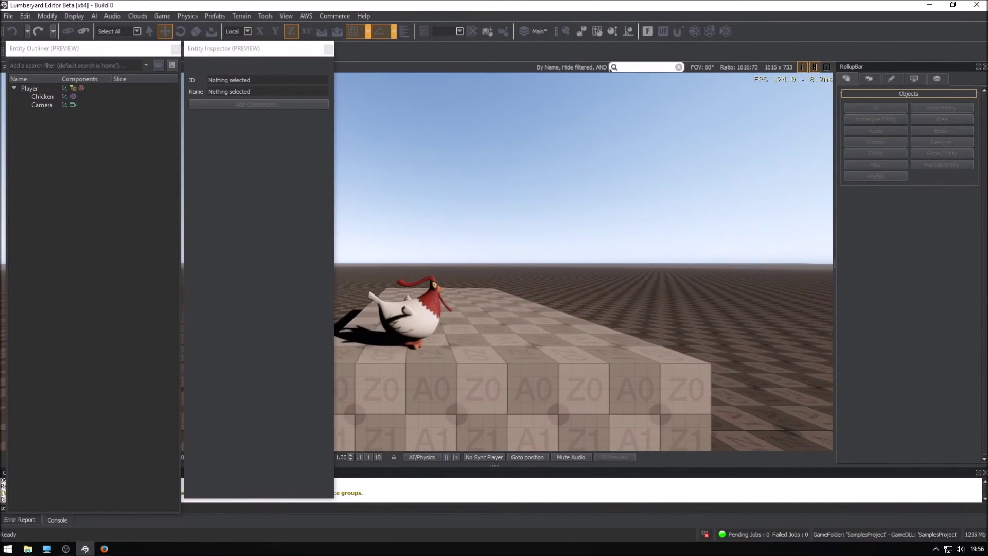
key("d")
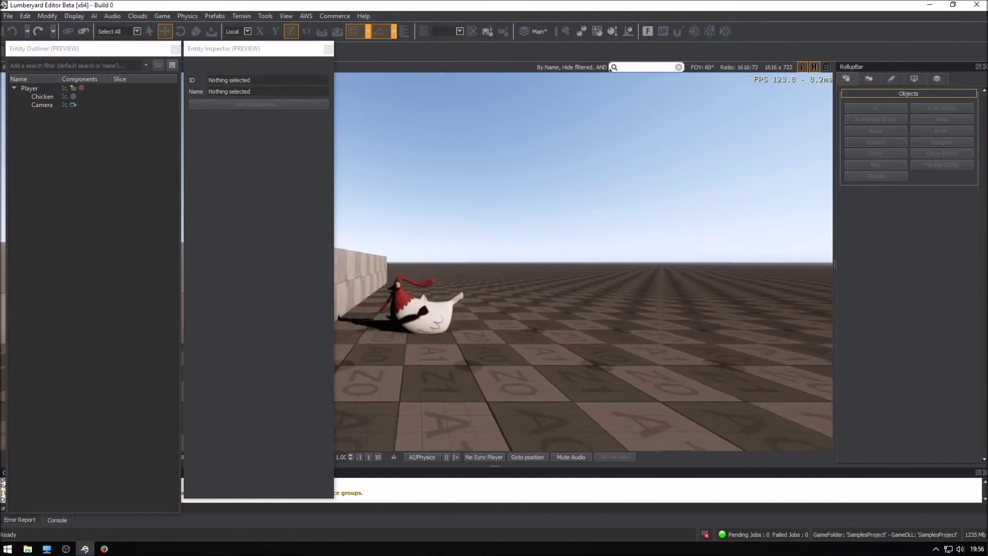
key("space")
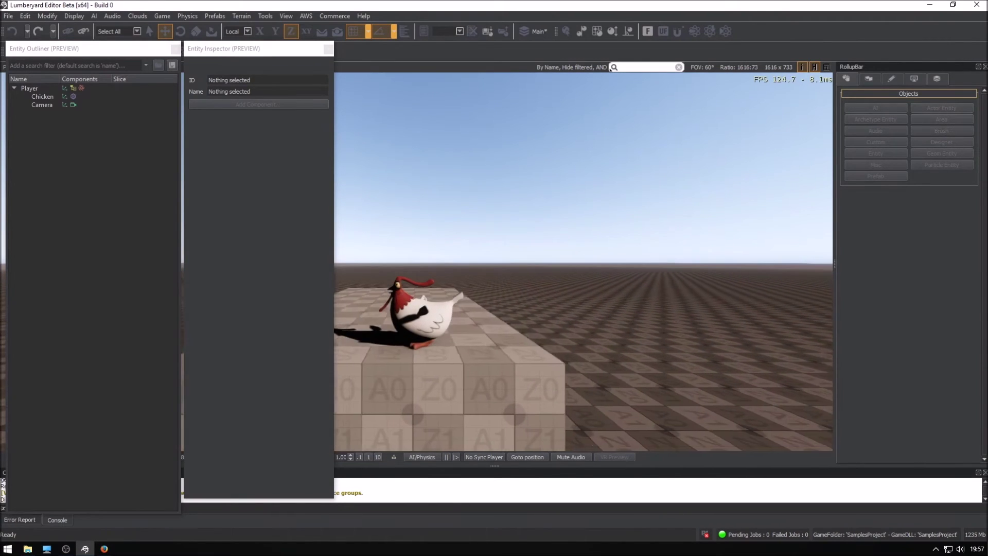
key("a")
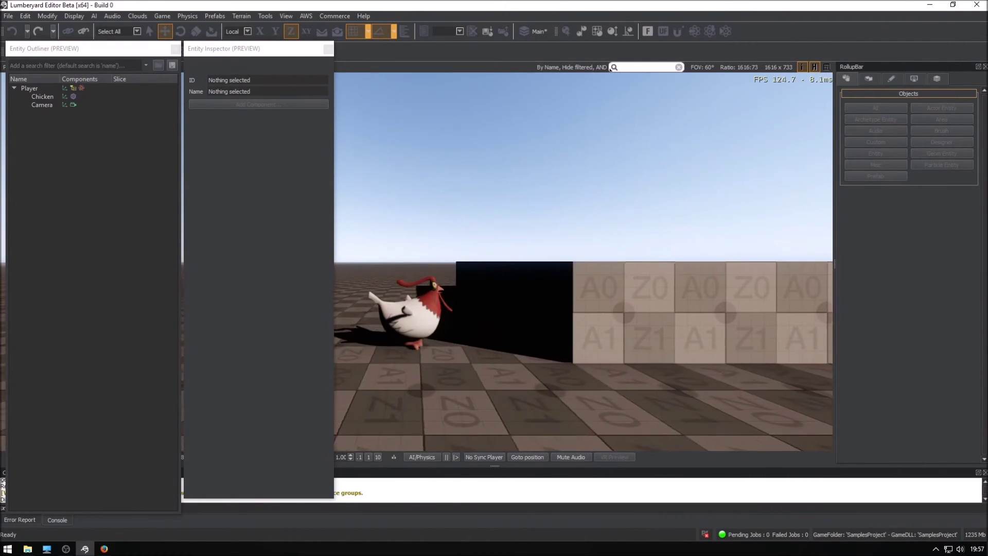
key("space")
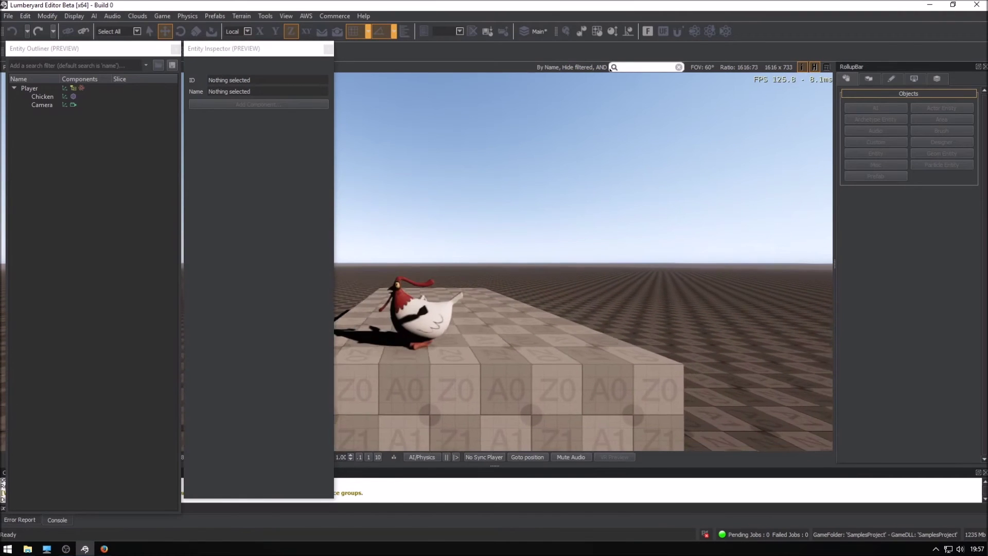
key("a")
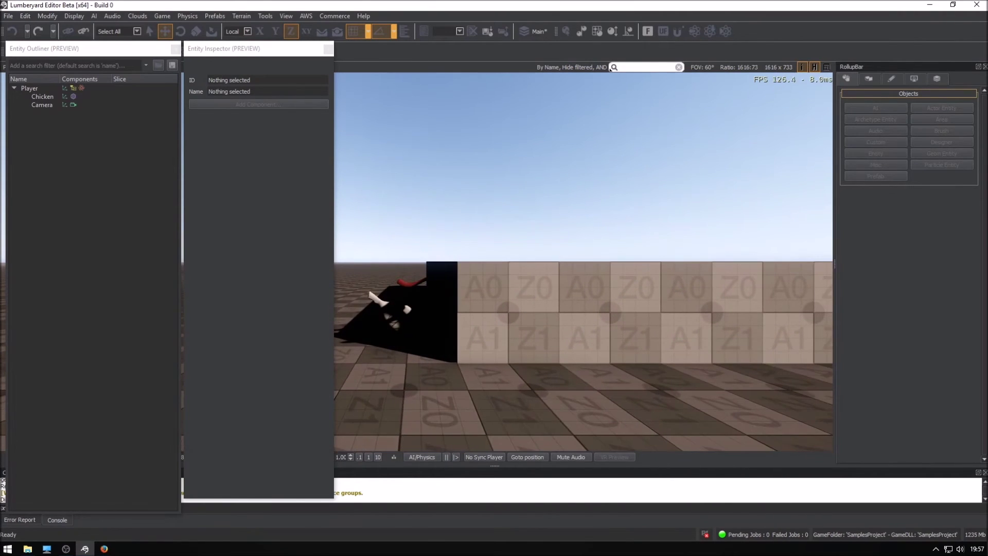
key("space")
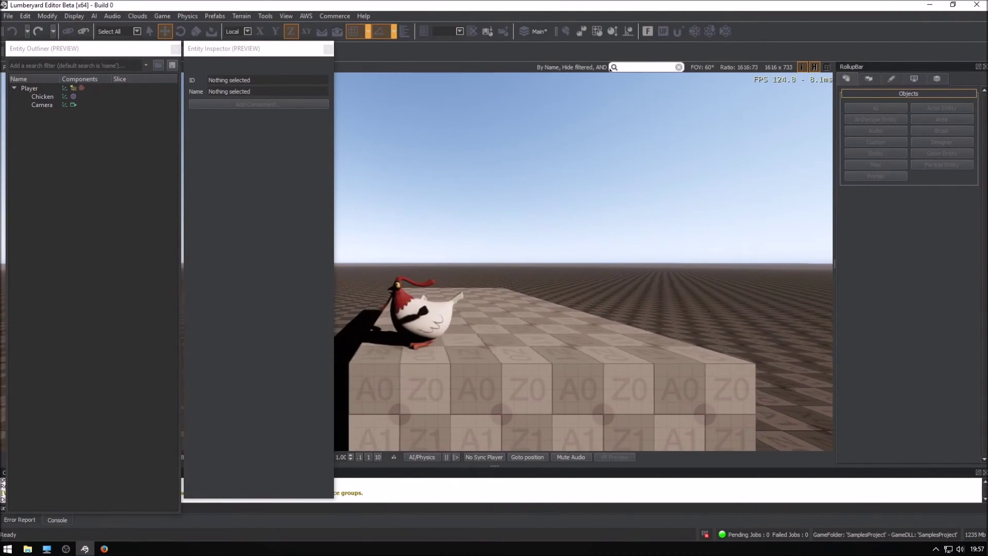
key("a")
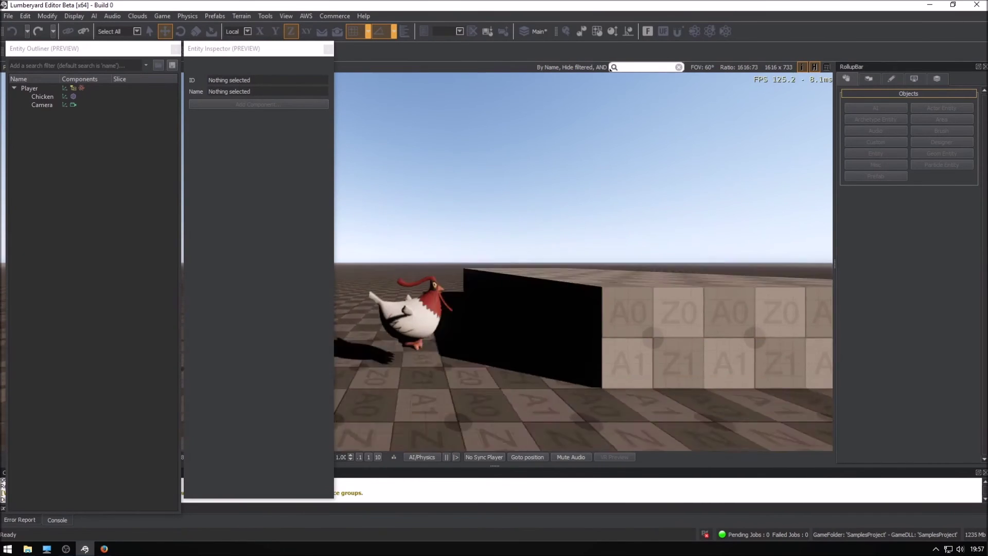
key("space")
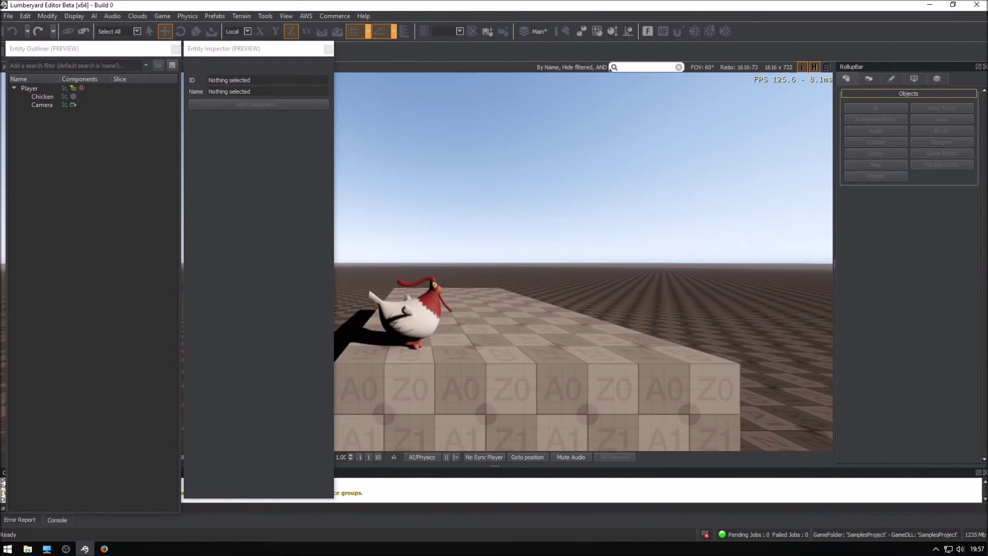
key("Escape")
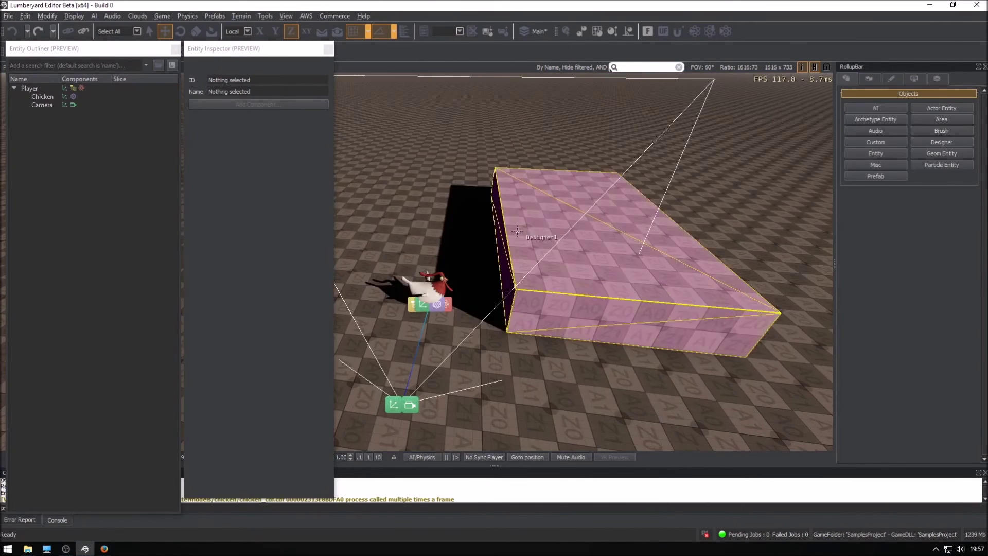
Drag the Designer1 block along its Y axis, away from the chicken, then deselect it.
right_click_drag(414, 213, 424, 215)
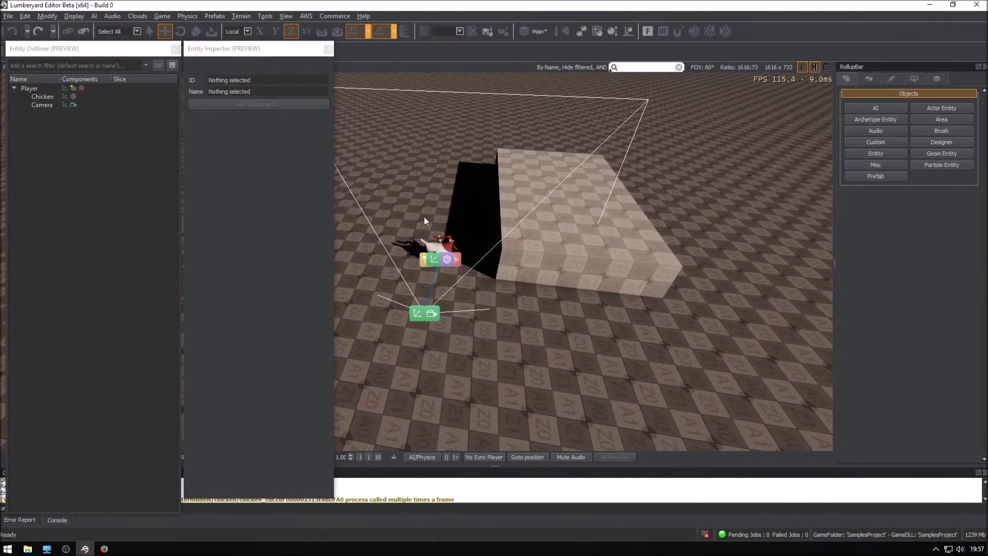
left_click(574, 225)
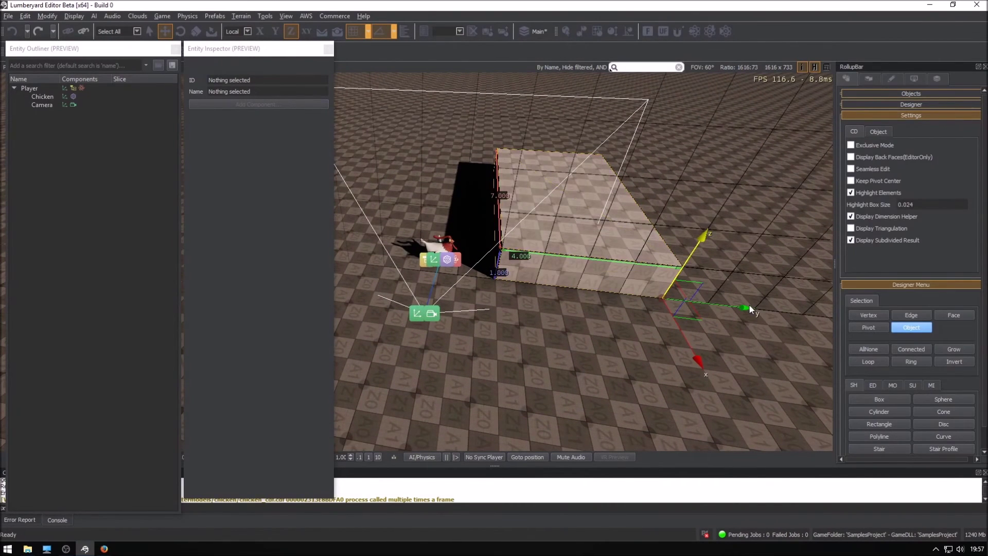
left_click_drag(745, 308, 786, 308)
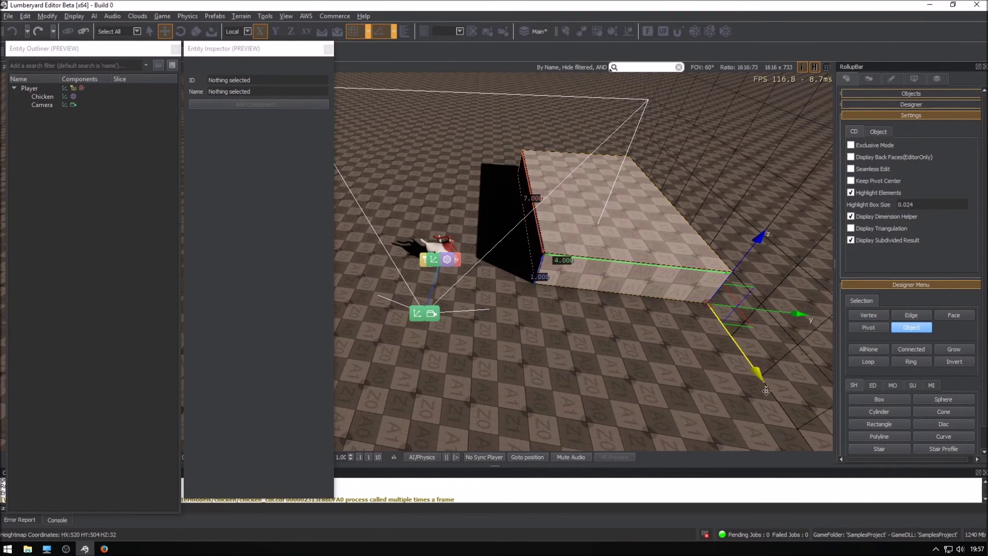
left_click(765, 391)
key("Escape")
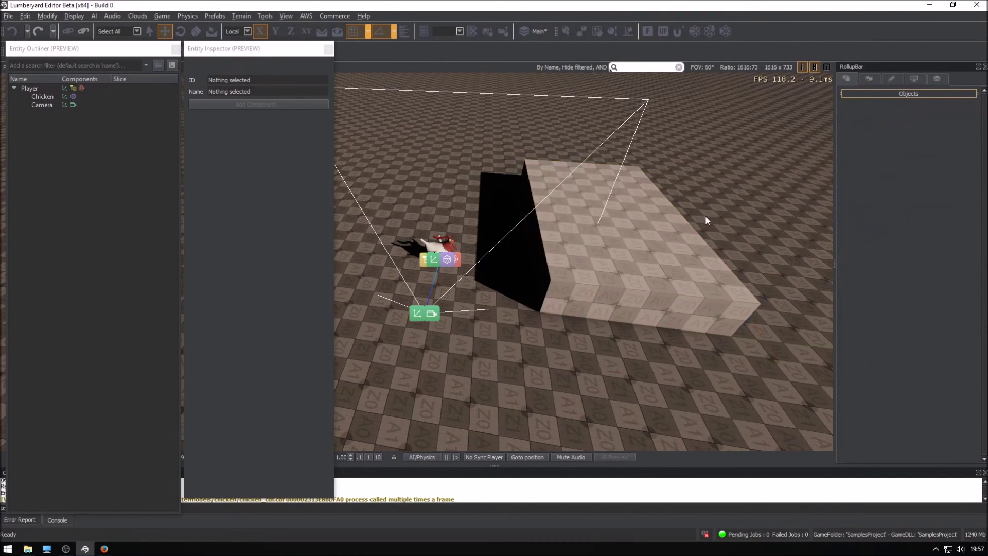
right_click_drag(705, 216, 730, 205)
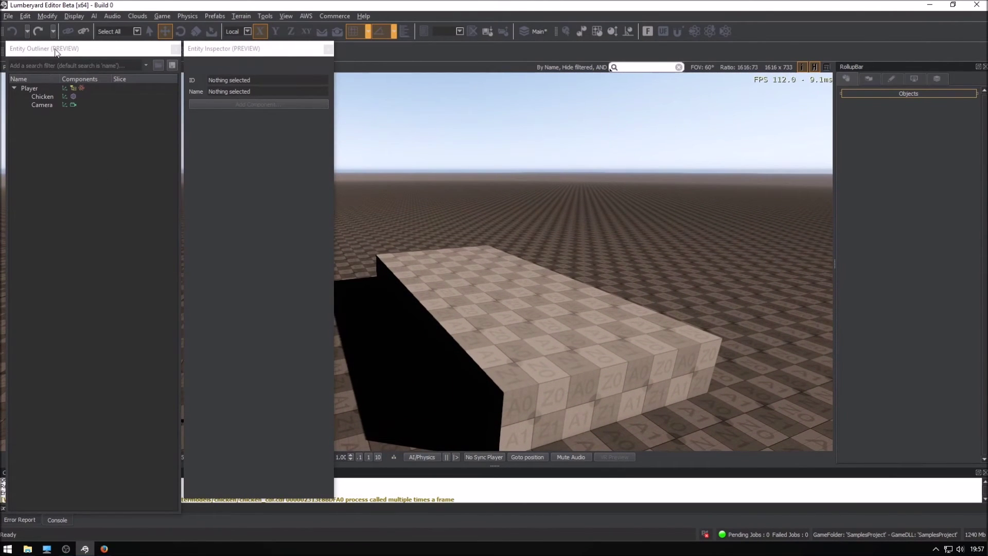
left_click(37, 122)
Create a component entity in the Entity Outliner and rename Entity5 to ExitTrigger.
right_click(28, 112)
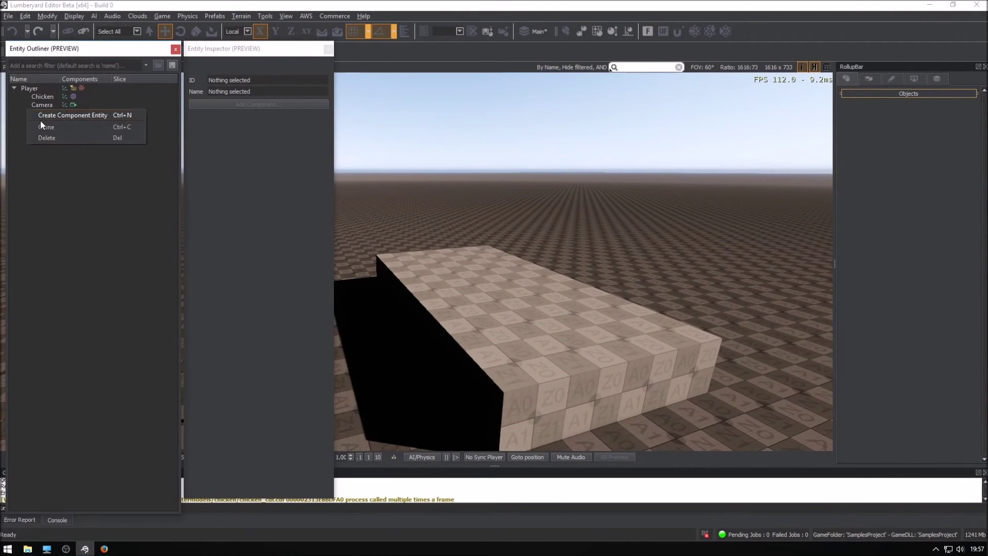
left_click(42, 119)
left_click(28, 86)
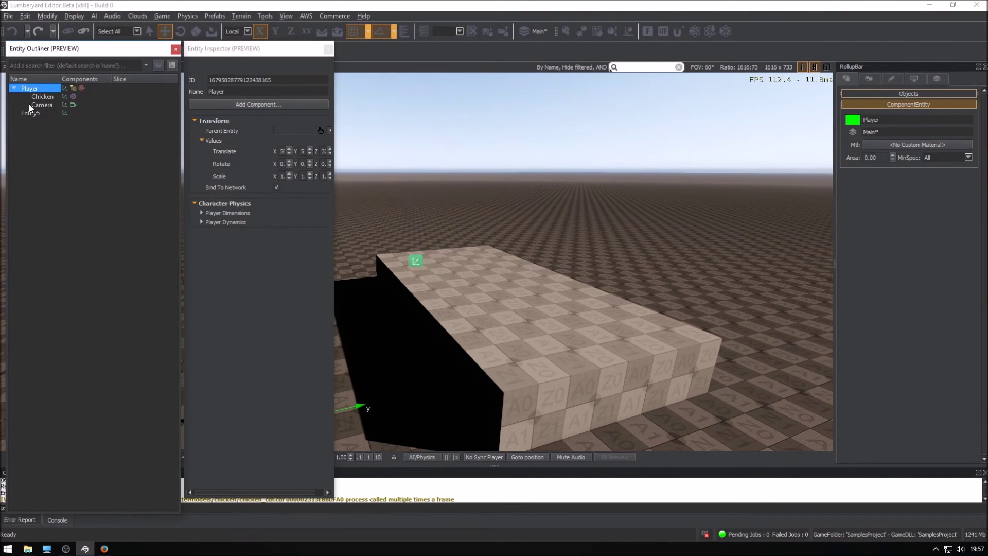
left_click(28, 112)
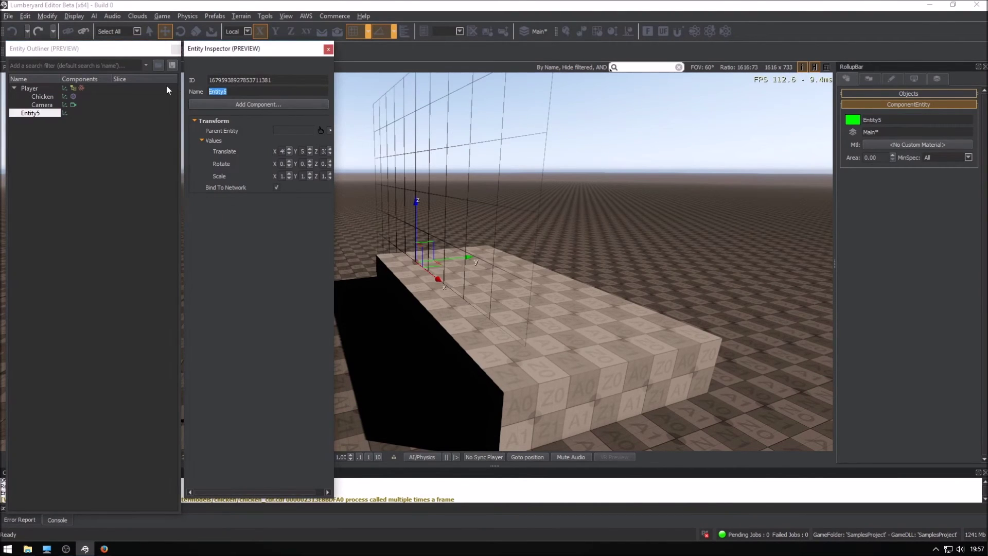
type("ExitTrigger")
key("Return")
left_click(206, 105)
mouse_move(213, 137)
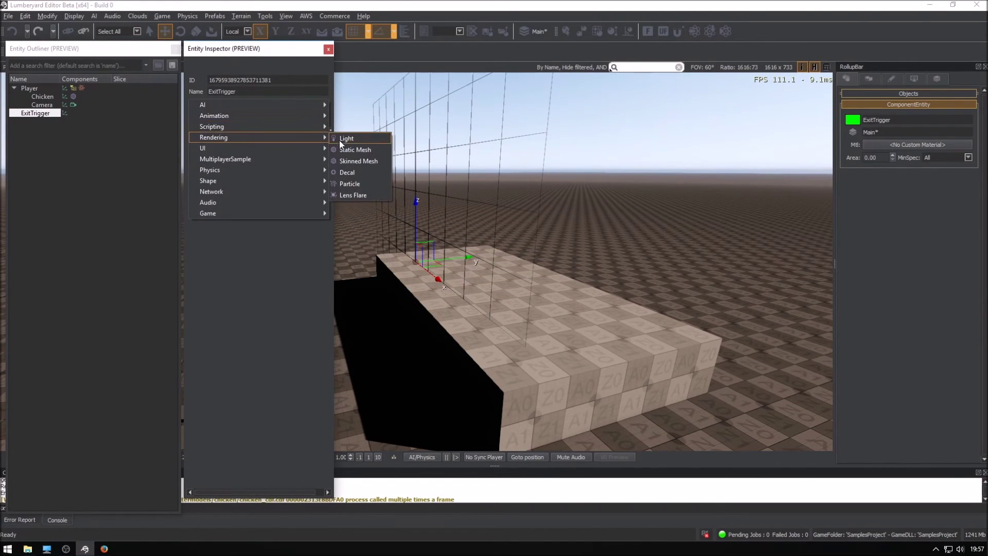
Add Static Mesh and Trigger Area components to ExitTrigger.
left_click(340, 148)
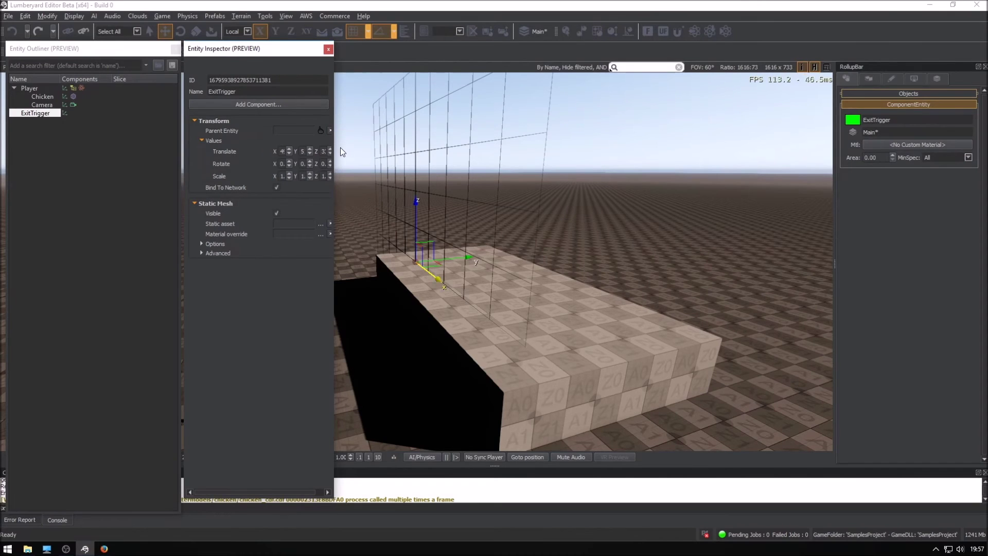
left_click(239, 105)
mouse_move(212, 126)
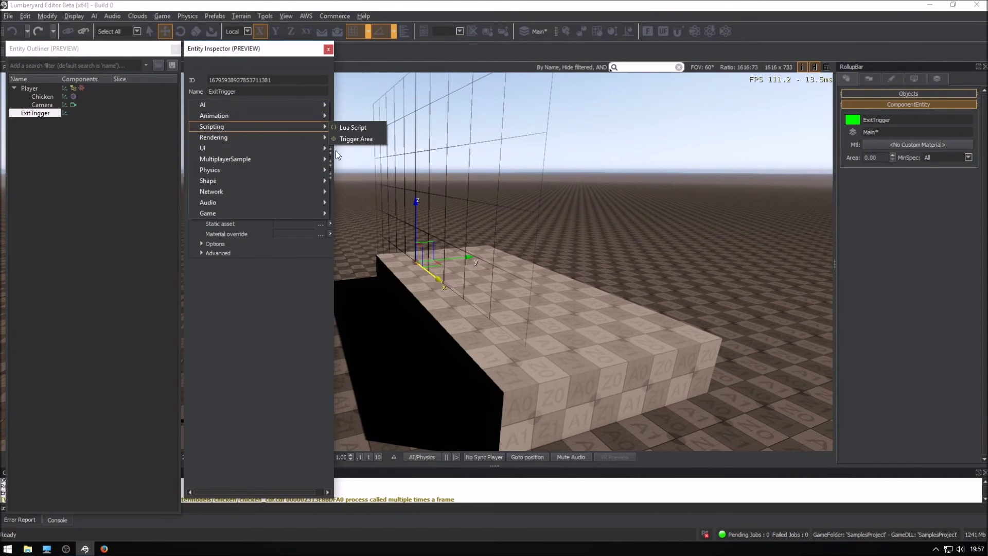
left_click(344, 142)
Set the Static Mesh asset to objects/styletown/architecture/props/balloon.cgf and expand the Trigger Area settings.
left_click(320, 223)
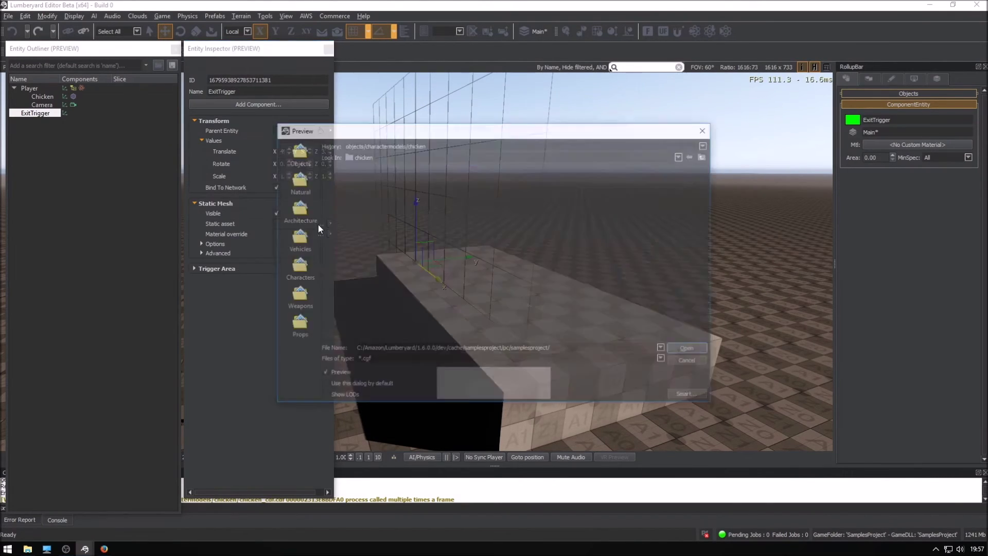
left_click(694, 156)
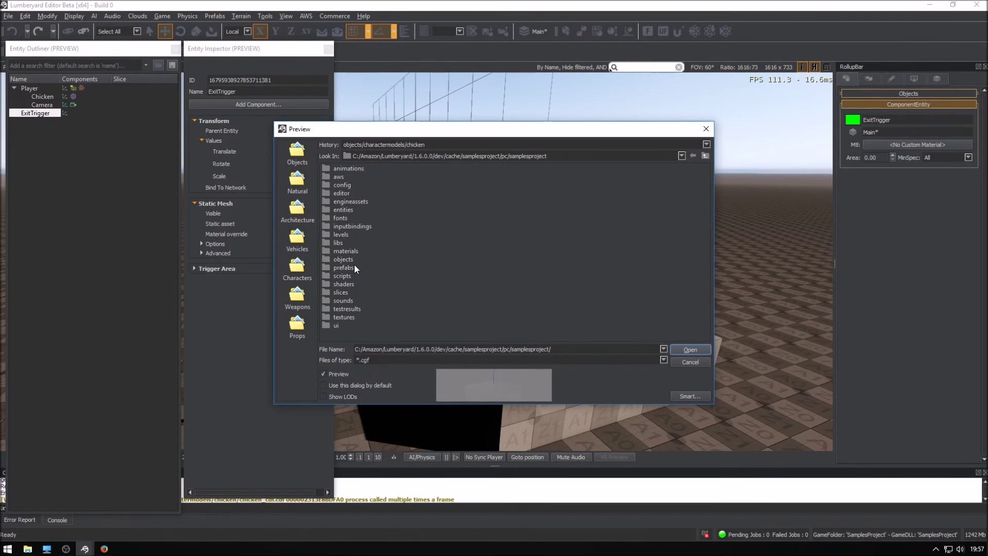
double_click(336, 260)
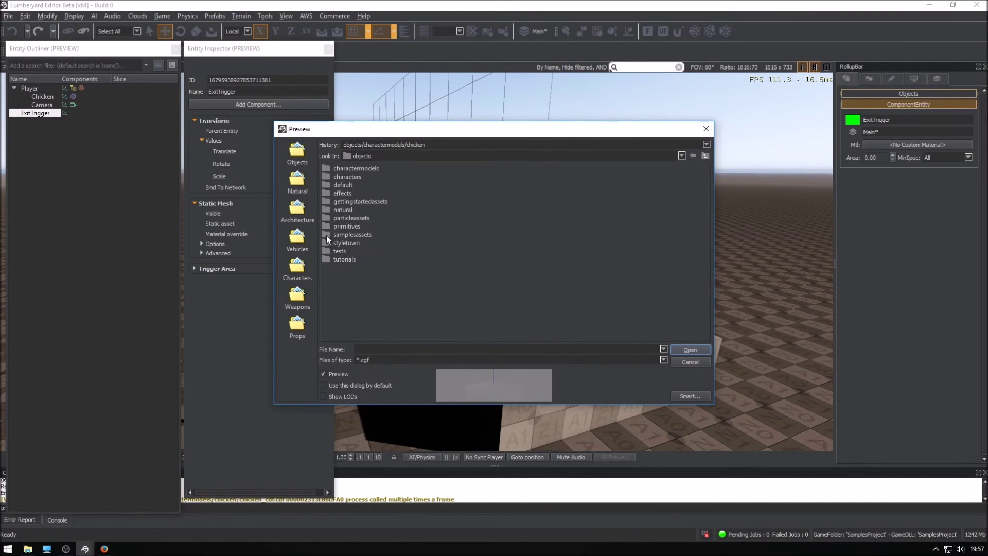
double_click(325, 244)
double_click(327, 167)
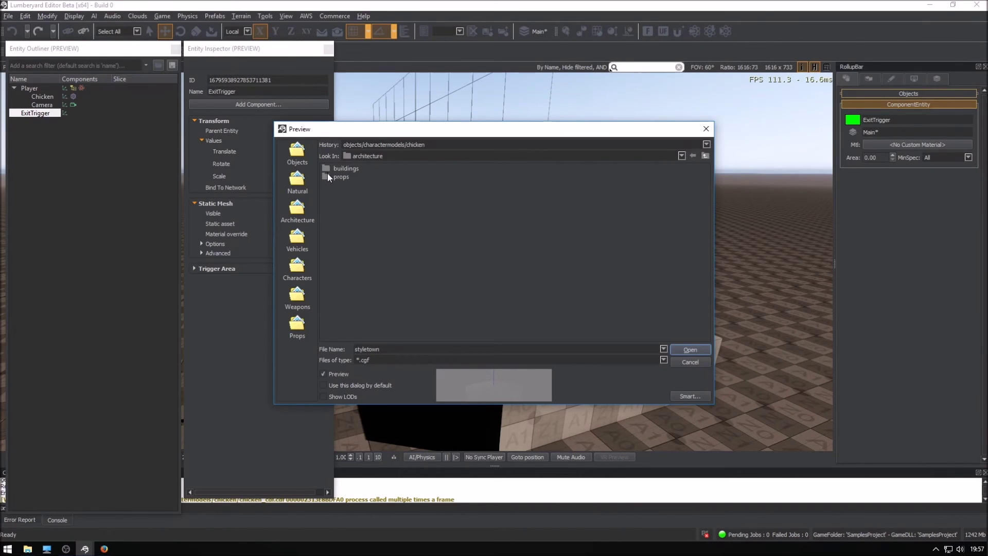
double_click(328, 175)
left_click(345, 168)
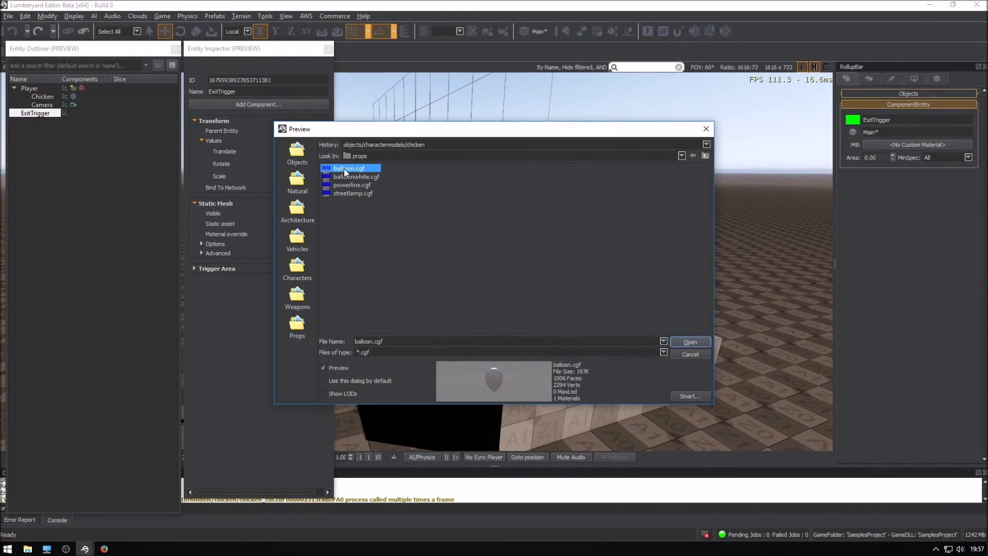
left_click(689, 346)
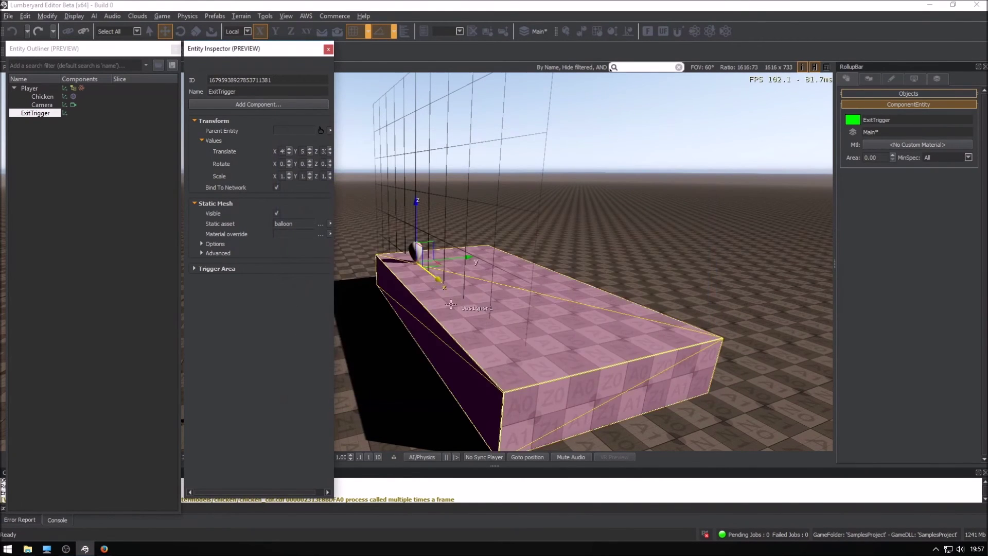
right_click_drag(688, 346, 444, 310)
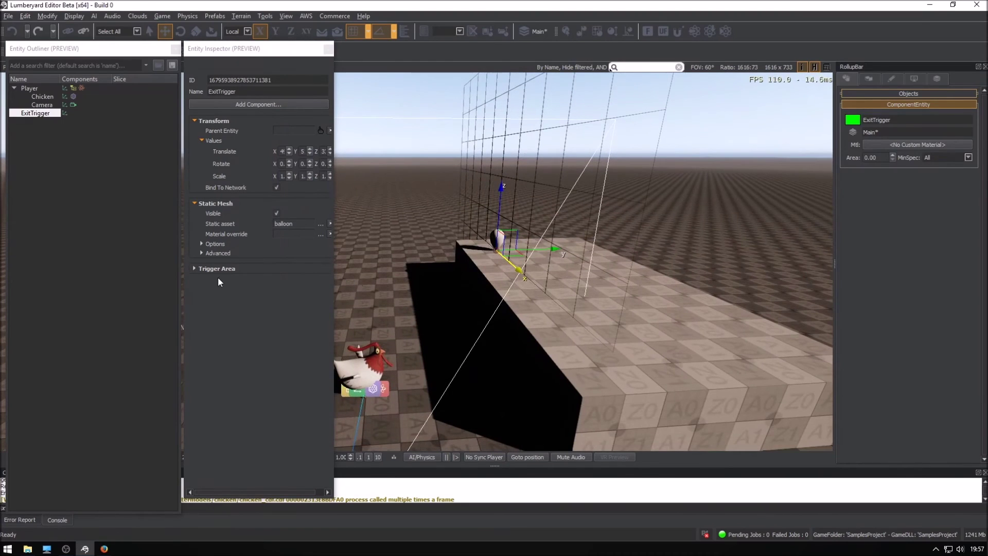
left_click(195, 268)
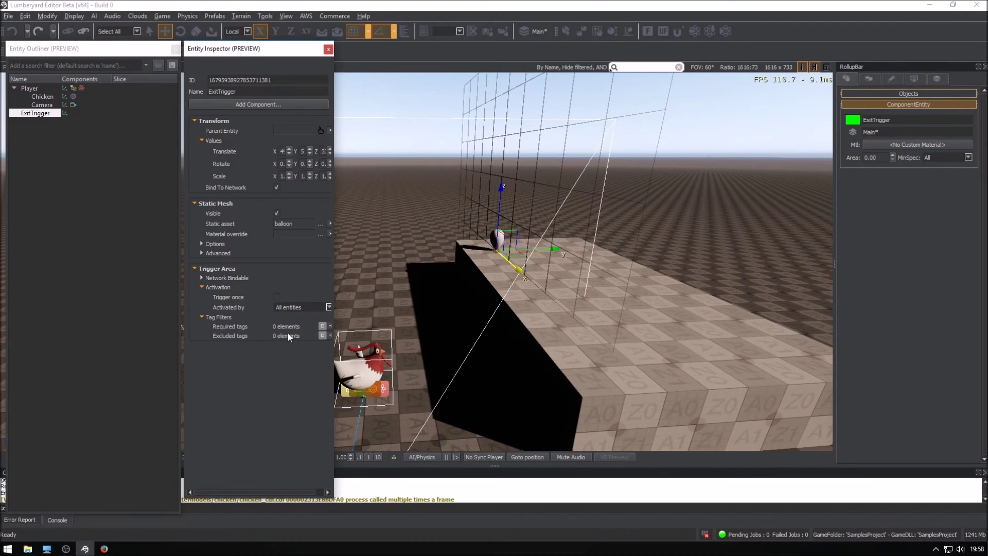
Set the Trigger Area to activate for specific entities, with Player in slot [0].
left_click(327, 307)
left_click(296, 318)
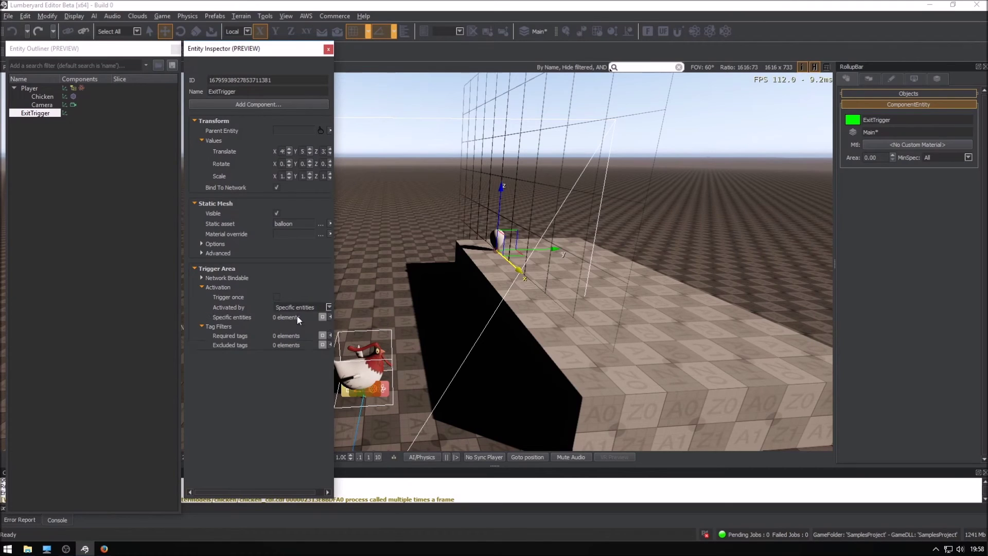
left_click(329, 318)
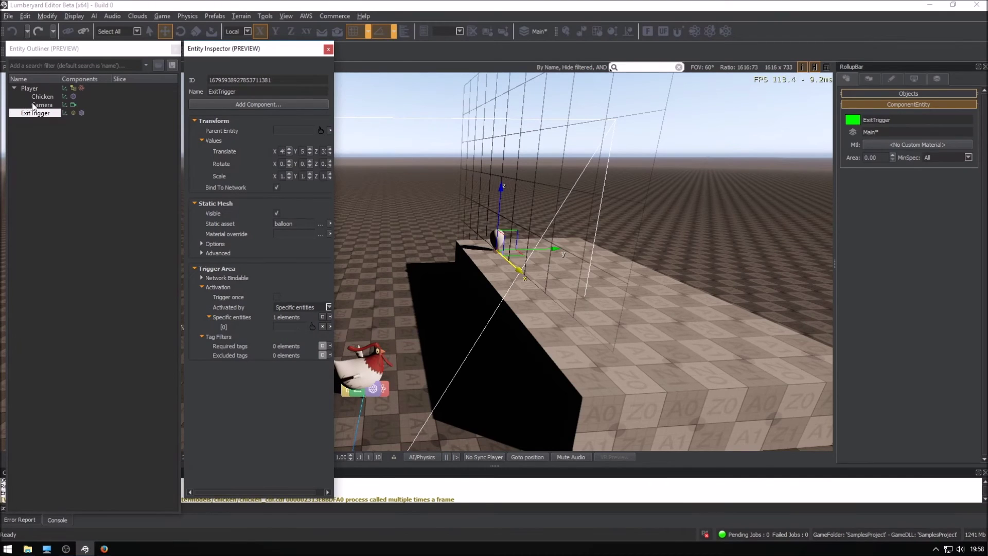
mouse_move(30, 88)
left_mouse_down()
mouse_move(131, 247)
mouse_move(286, 328)
left_mouse_up()
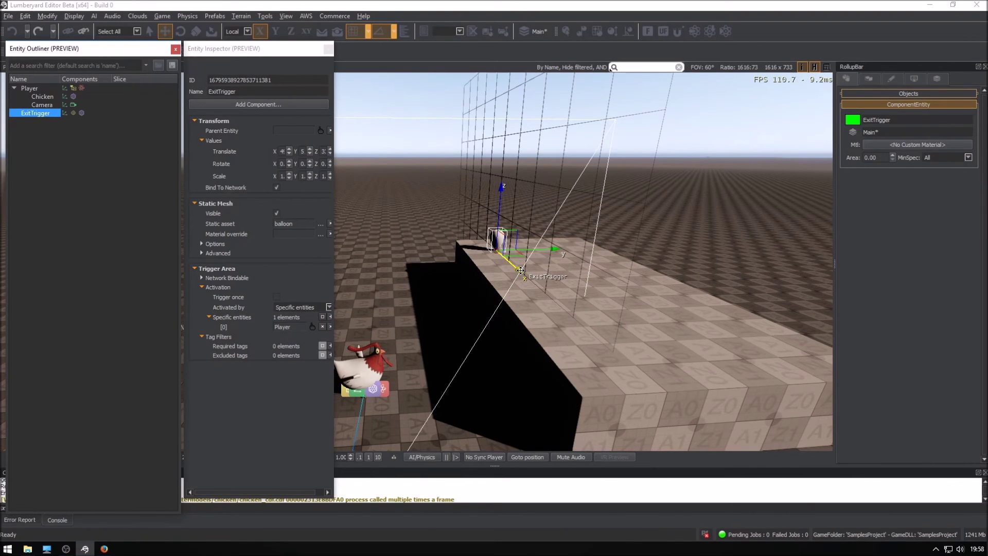
Drag ExitTrigger along the X axis so the balloon sits further along the platform.
mouse_move(519, 270)
left_mouse_down()
mouse_move(577, 323)
mouse_move(644, 355)
left_mouse_up()
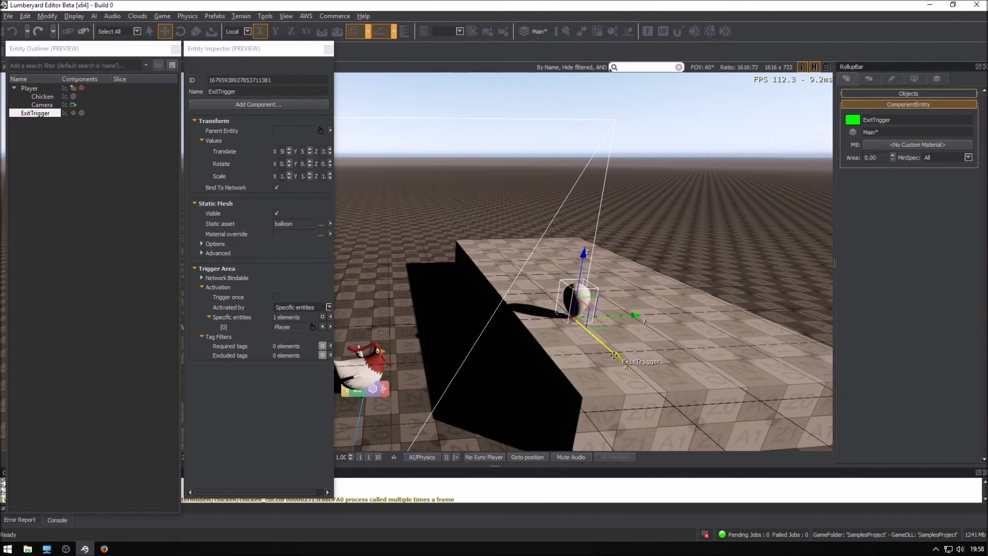
left_click_drag(622, 360, 632, 366)
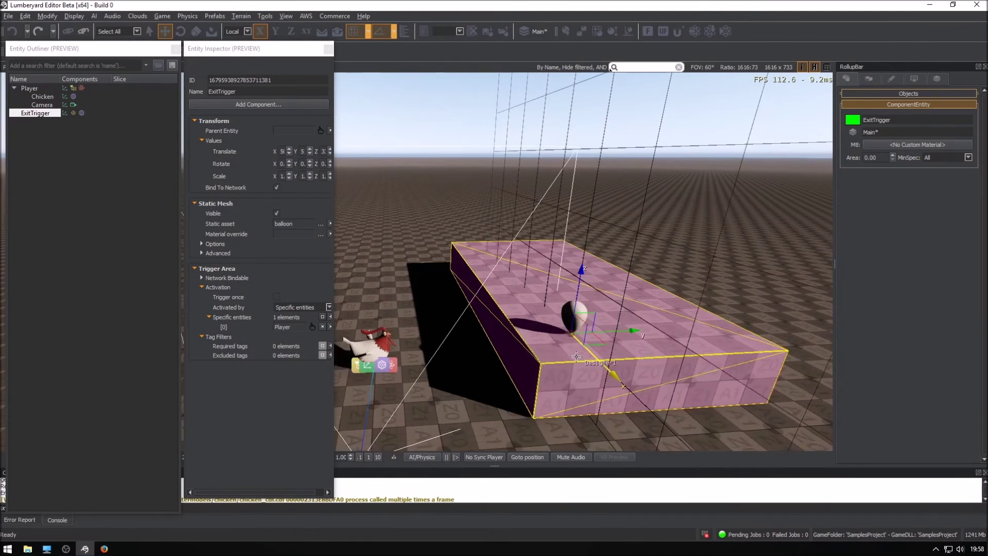
scroll(555, 354, "down", 3)
left_click_drag(576, 316, 676, 318)
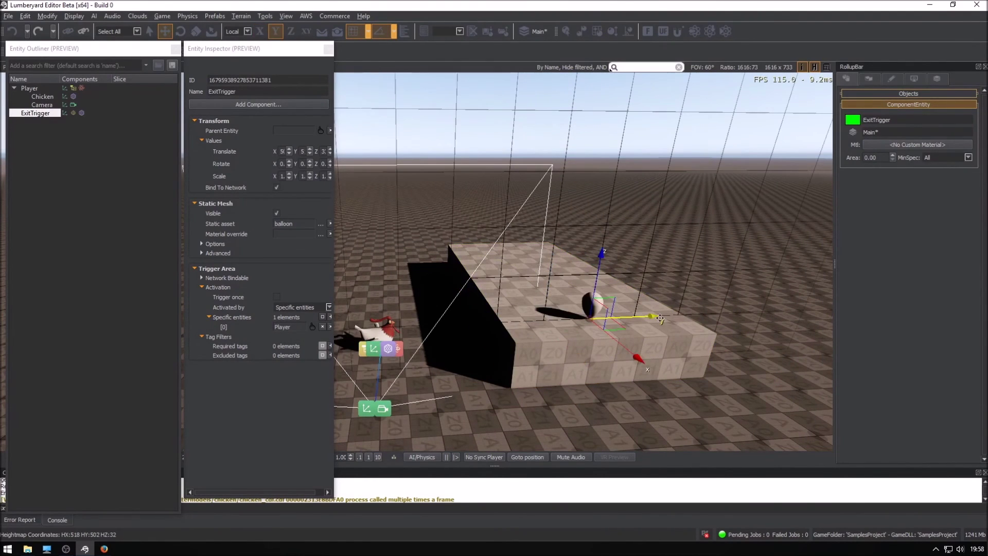
left_click(251, 103)
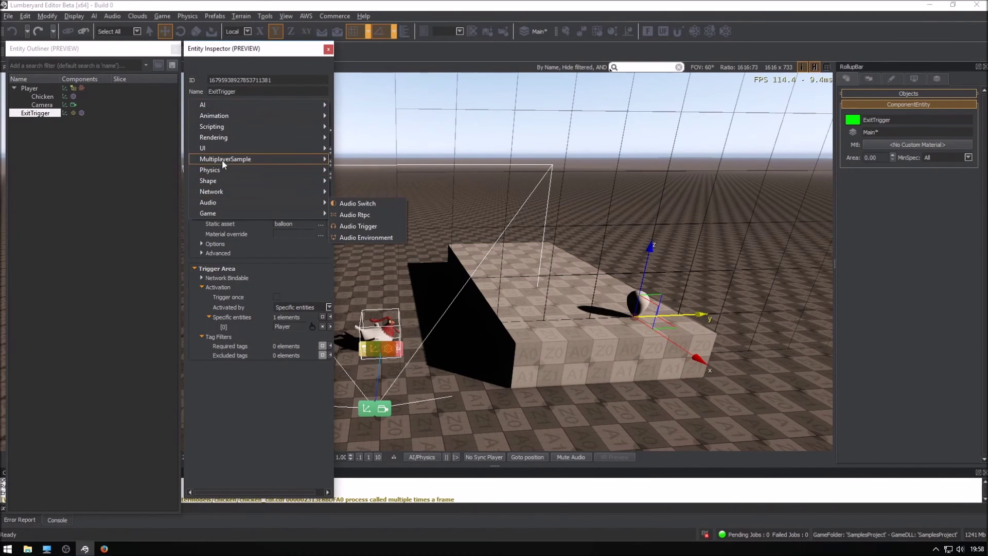
mouse_move(352, 216)
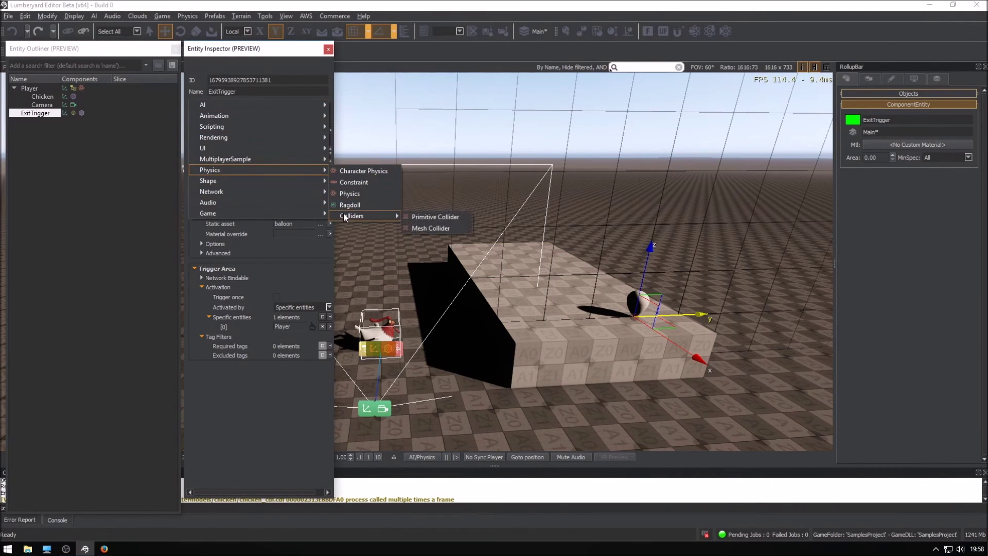
left_click(434, 216)
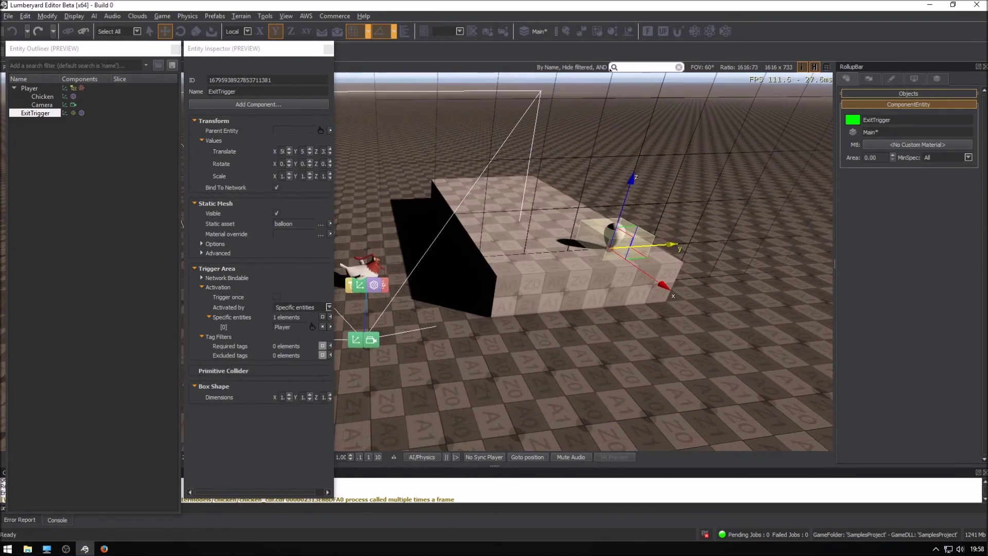
right_click_drag(584, 261, 494, 259)
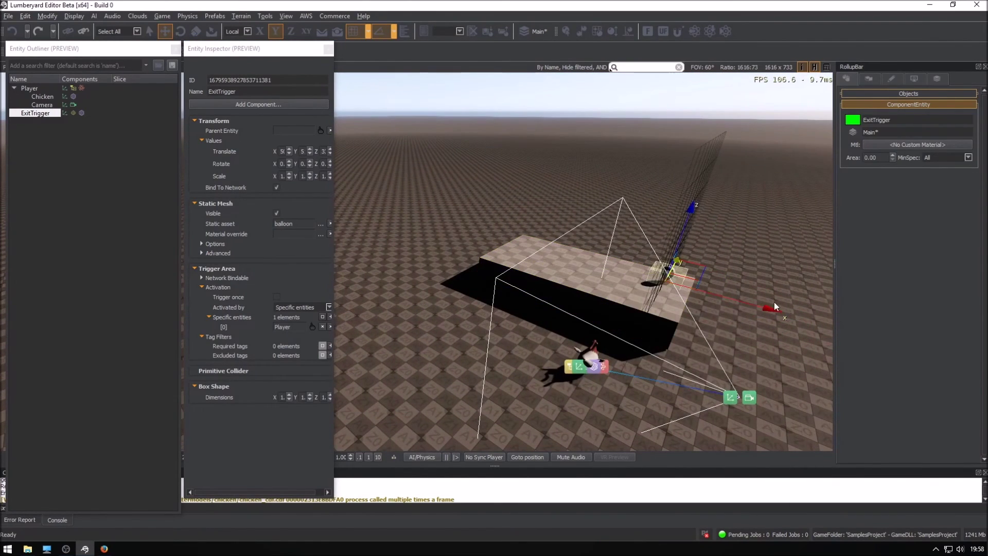
left_click_drag(771, 310, 741, 307)
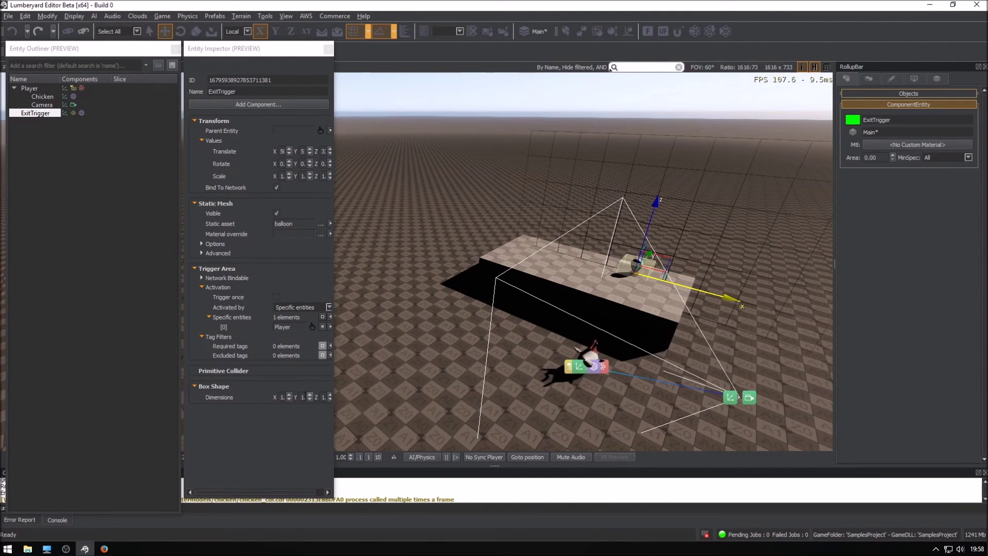
left_click(291, 396)
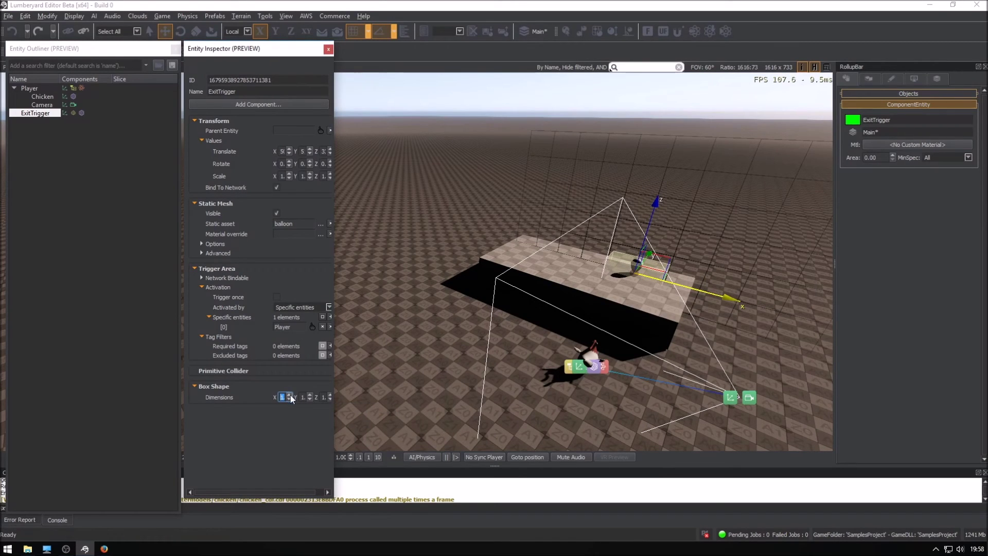
left_click(290, 394)
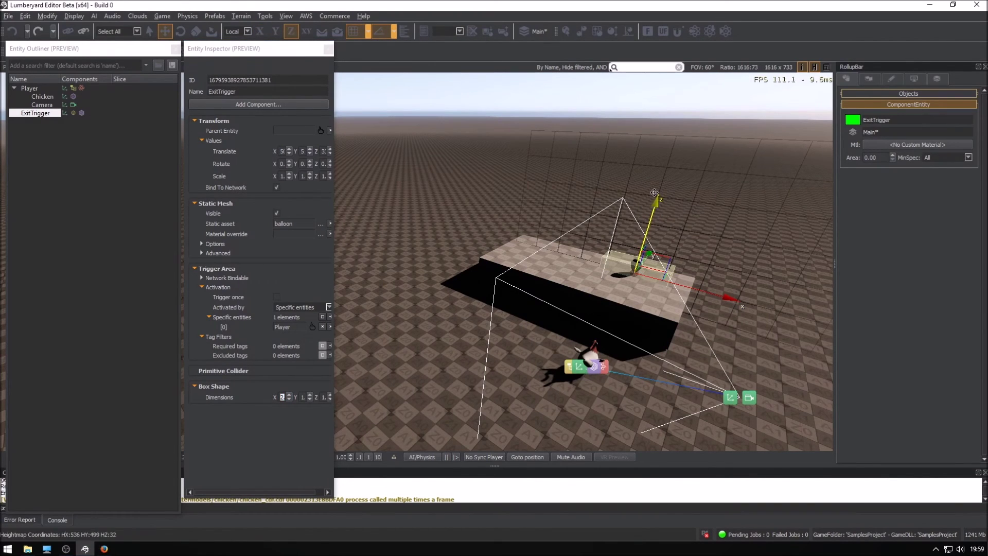
middle_click_drag(655, 185, 579, 166)
scroll(622, 241, "up", 5)
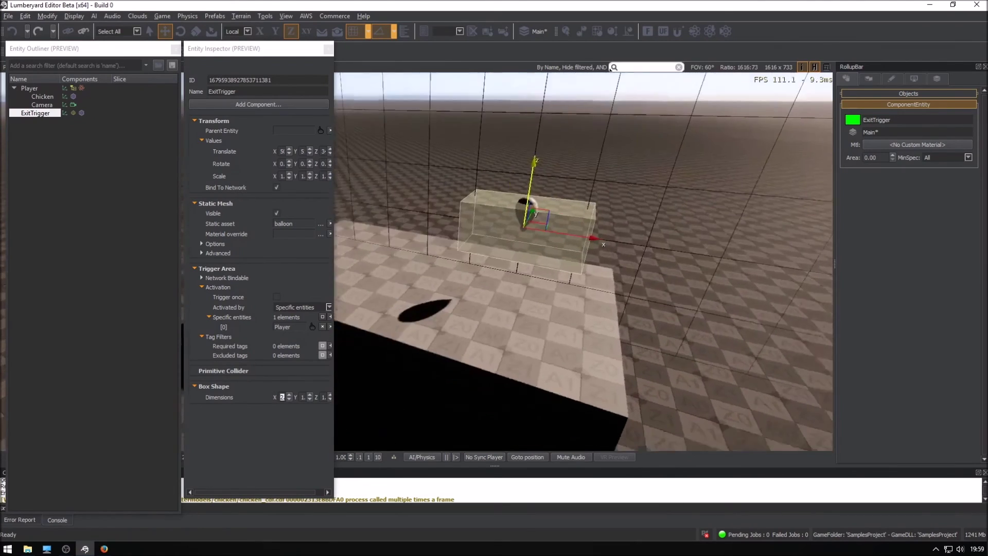
scroll(610, 224, "down", 5)
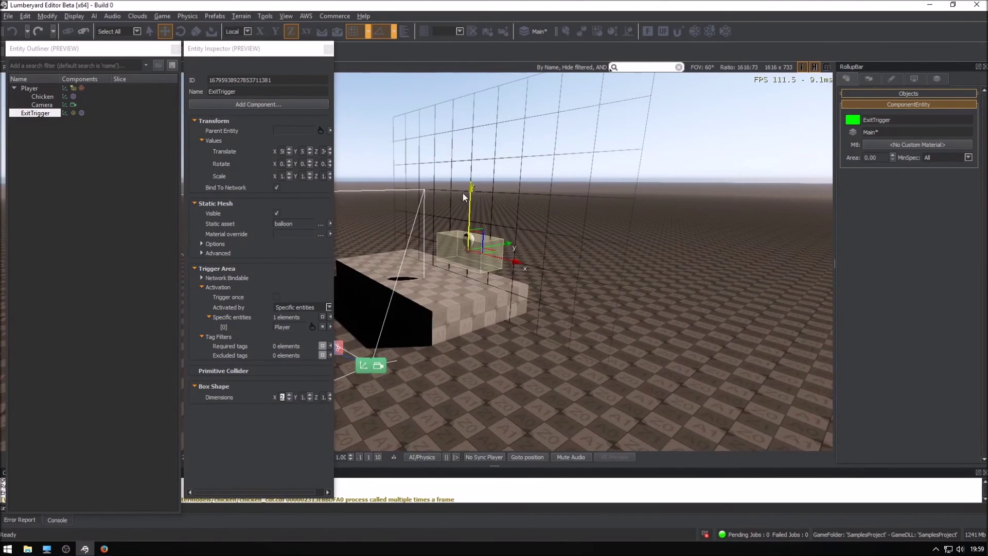
left_click(469, 214)
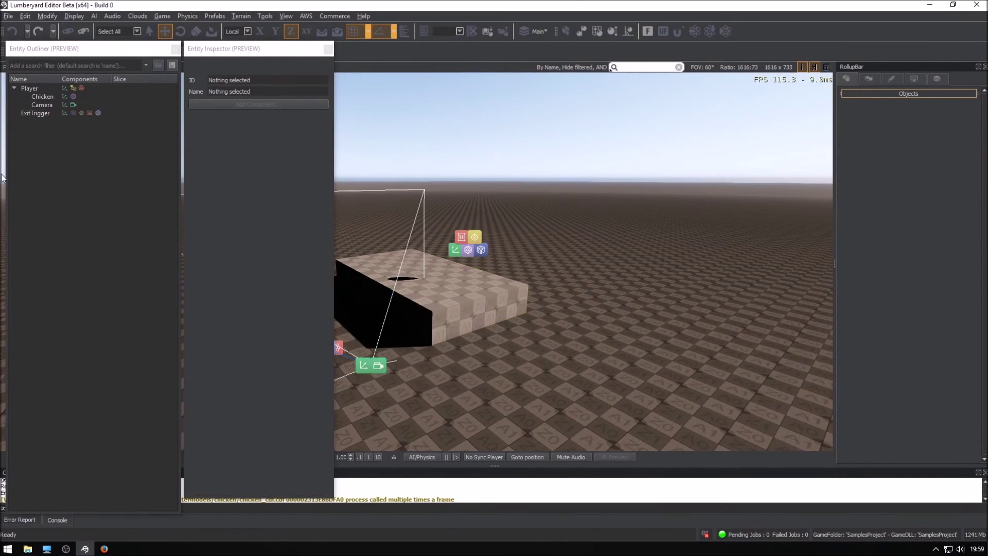
left_click(31, 113)
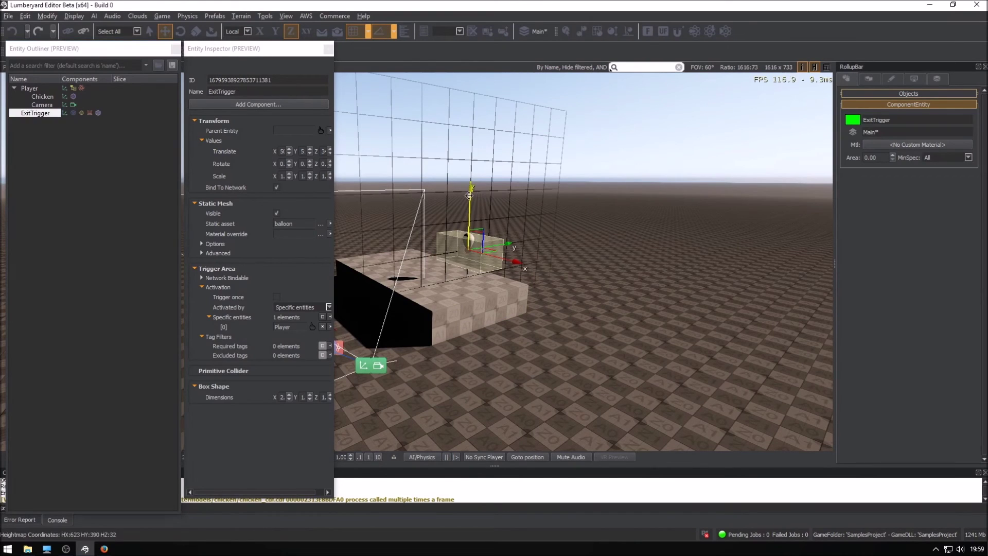
left_click(618, 227)
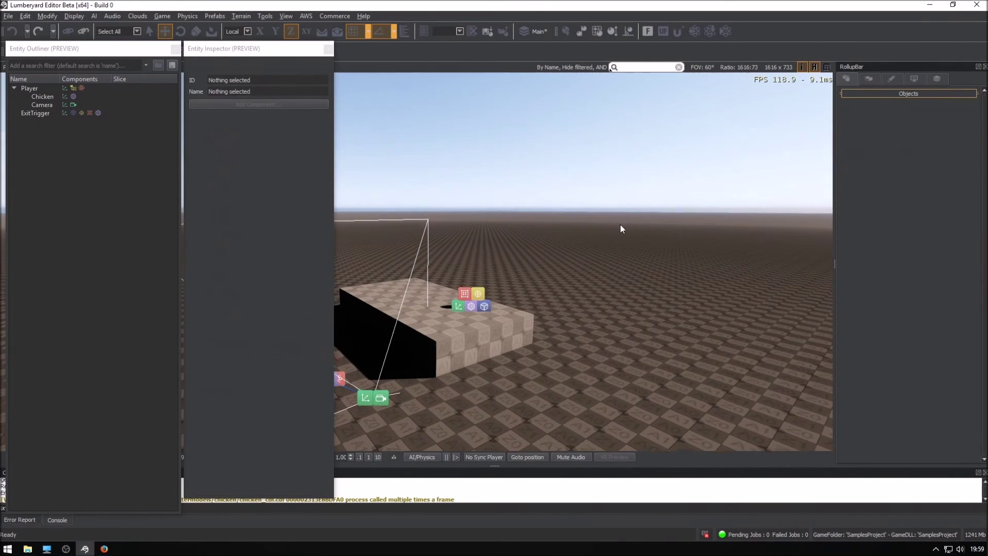
scroll(614, 248, "up", 3)
right_click_drag(611, 274, 611, 274)
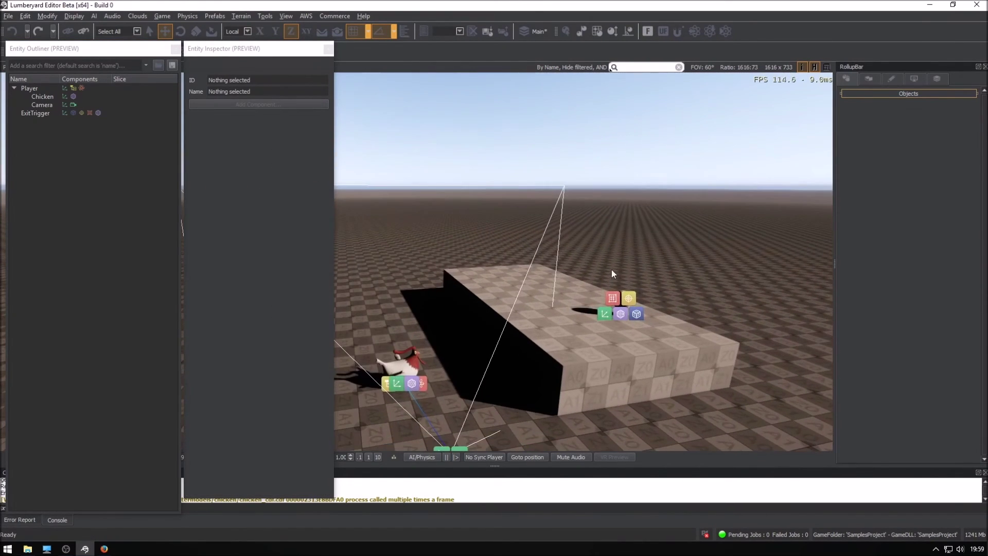
left_click(37, 111)
Add a flow graph to ExitTrigger, renaming it from Default to ExitTrigger.
right_click(36, 110)
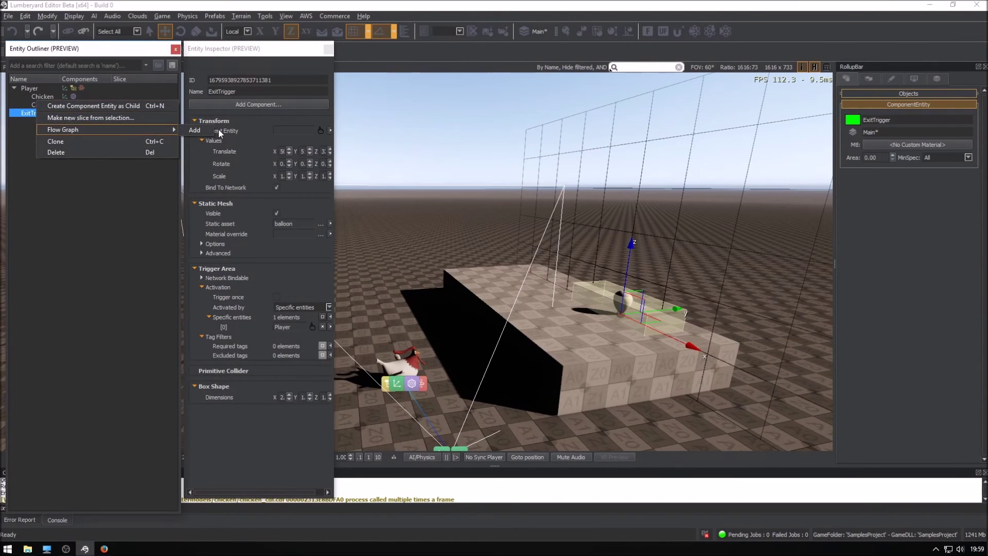
left_click(197, 130)
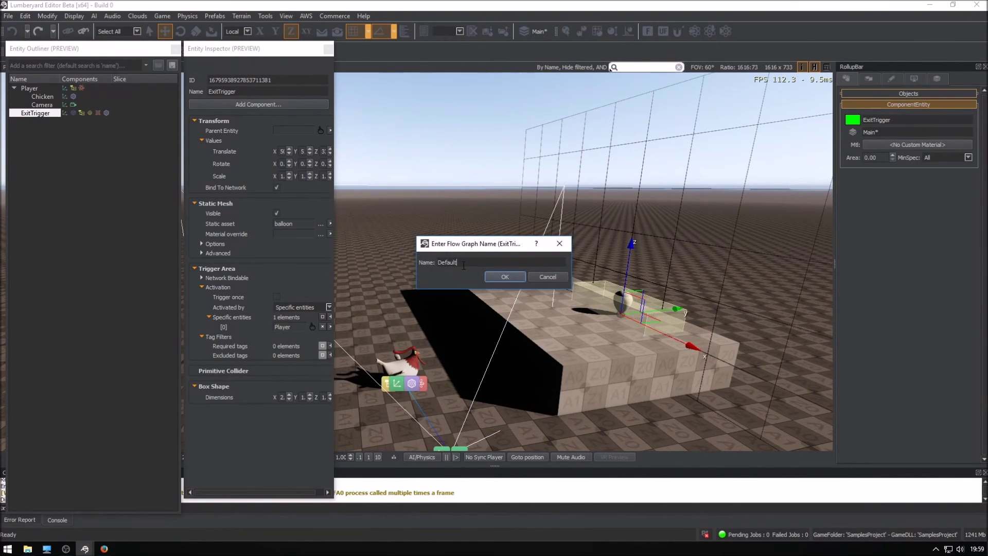
double_click(463, 264)
type("Exit")
type("Trigger")
key("Return")
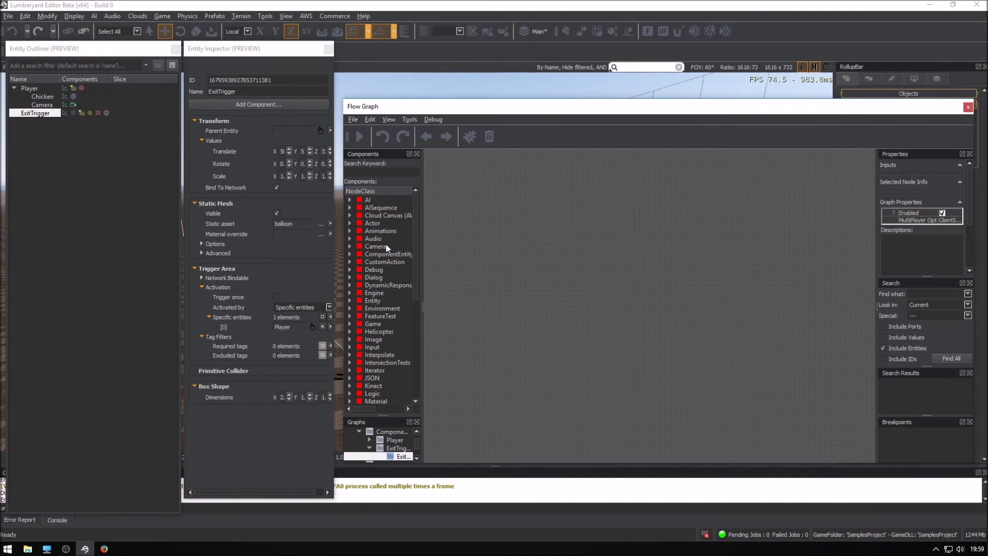
Add an EnterTrigger node and assign it the graph's own entity.
right_click(478, 224)
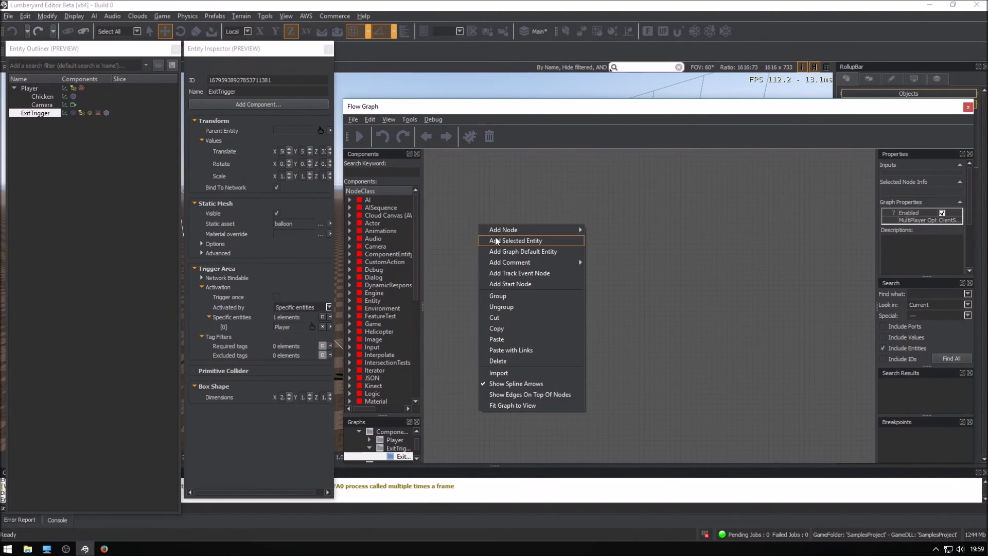
mouse_move(619, 85)
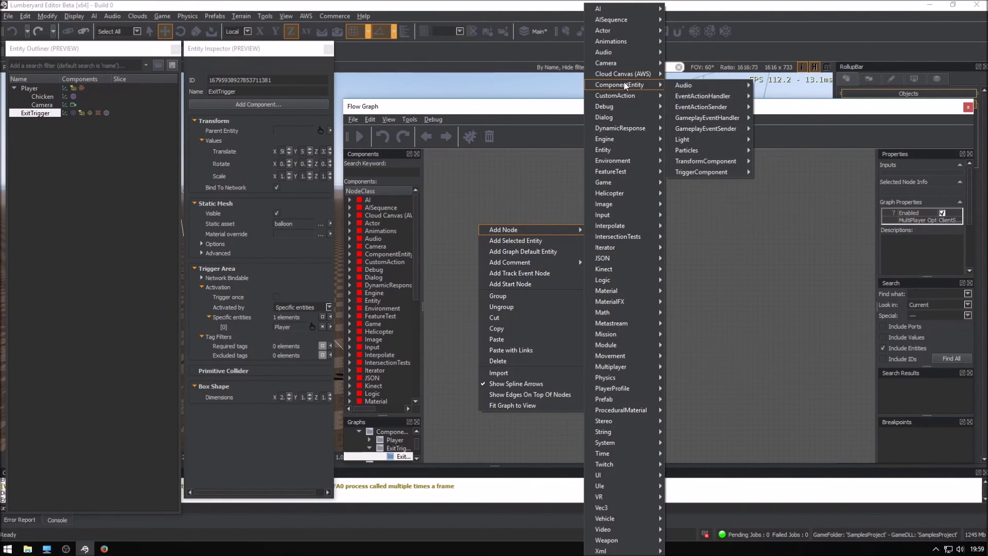
mouse_move(701, 172)
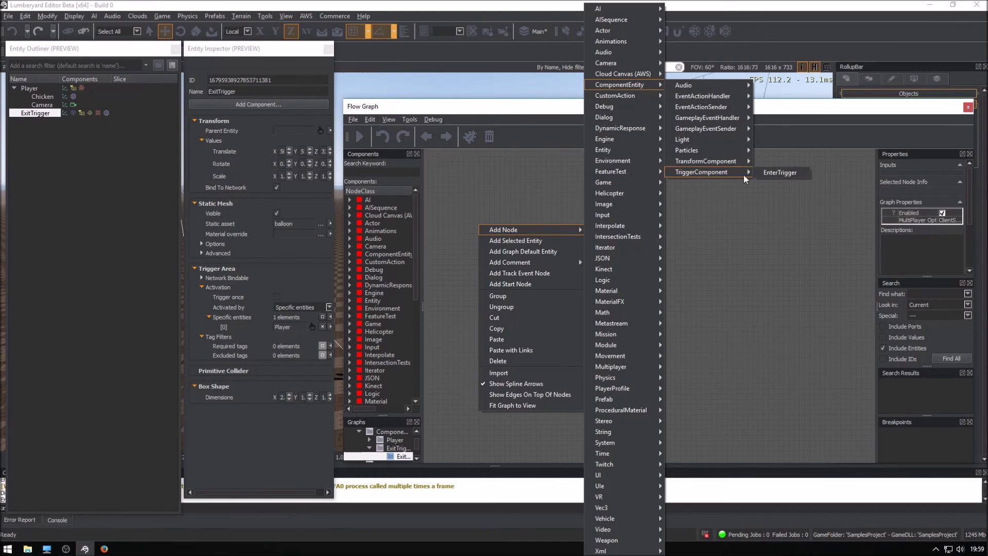
left_click(800, 174)
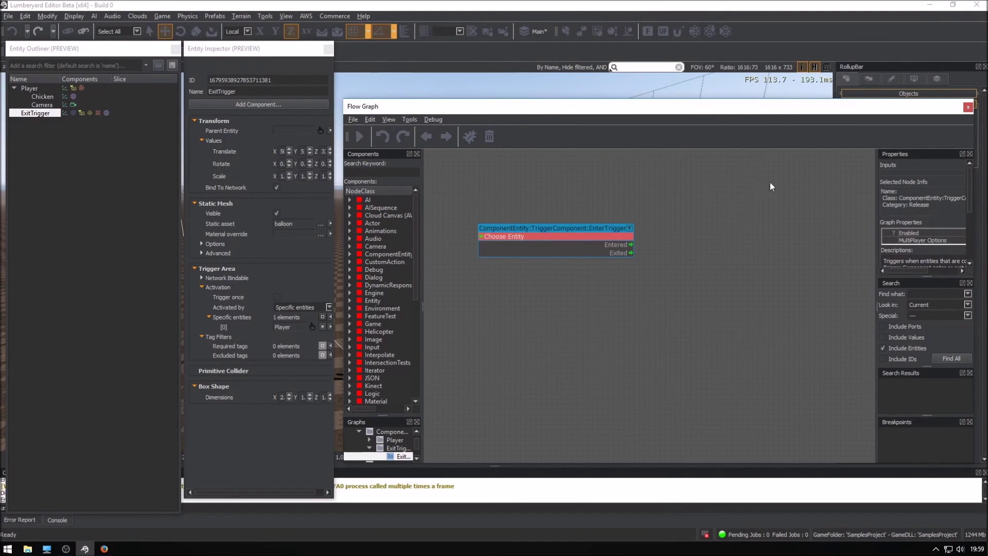
right_click(508, 235)
left_click(519, 251)
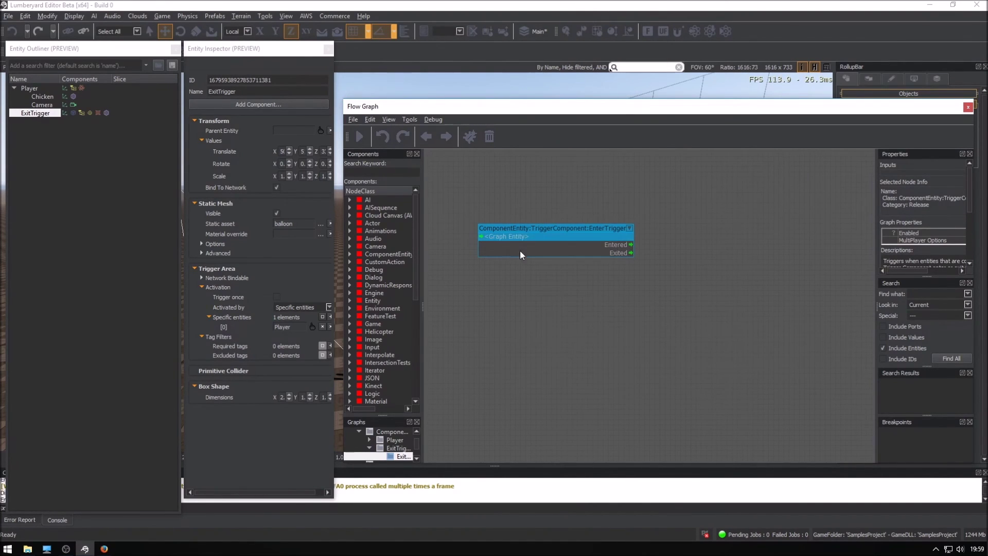
Add a Mission:LoadNextLevel node, connect Entered to it, and set NextLevel to Camera_Sample.
right_click(695, 229)
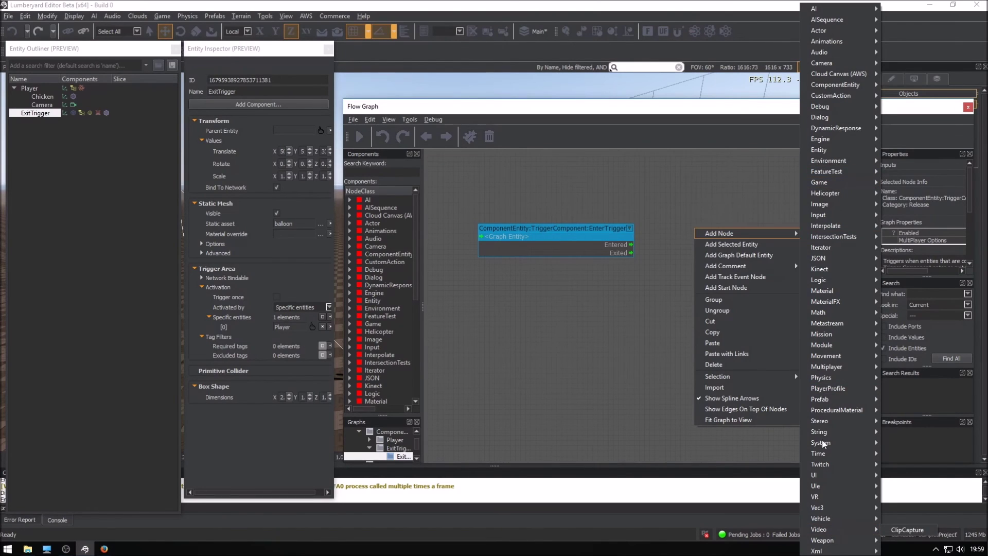
mouse_move(821, 335)
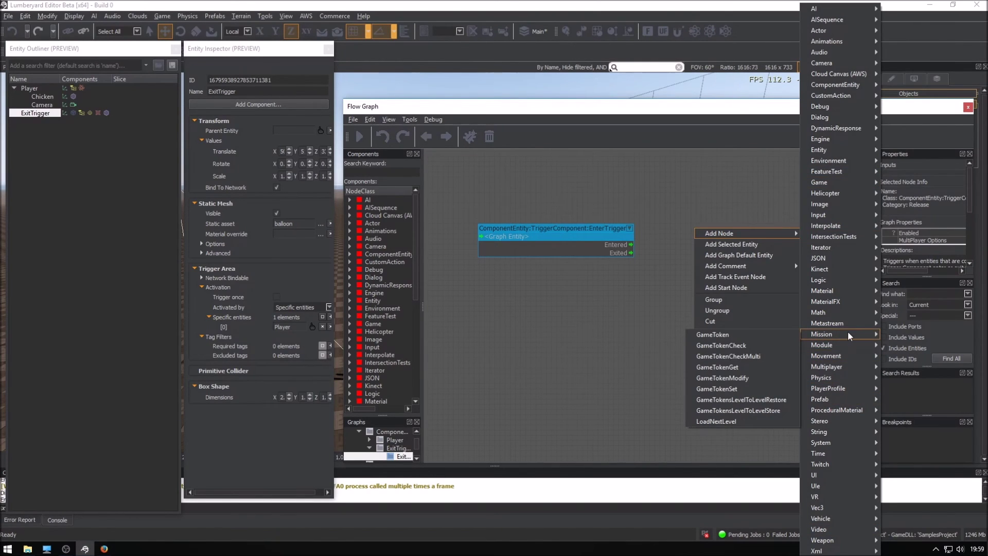
left_click(716, 421)
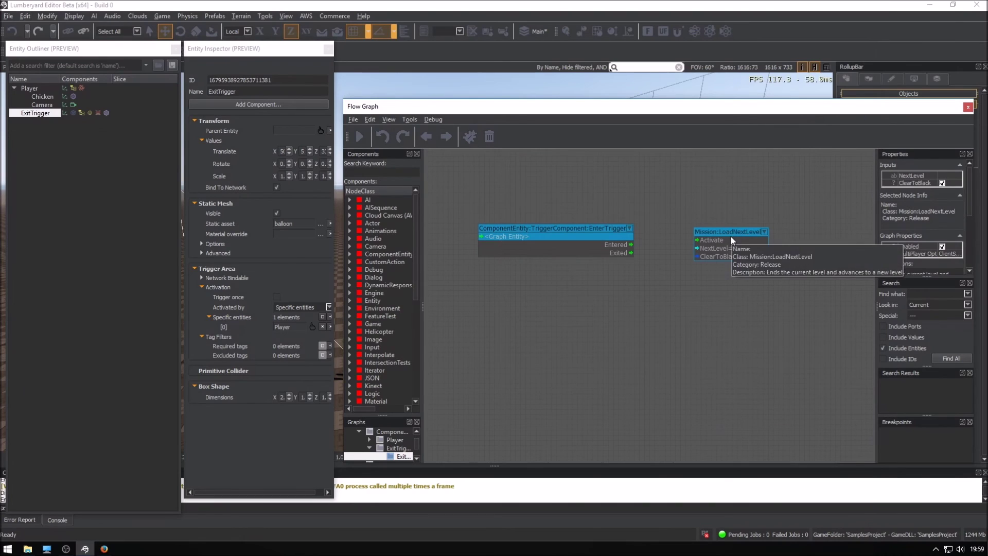
left_click_drag(730, 233, 724, 225)
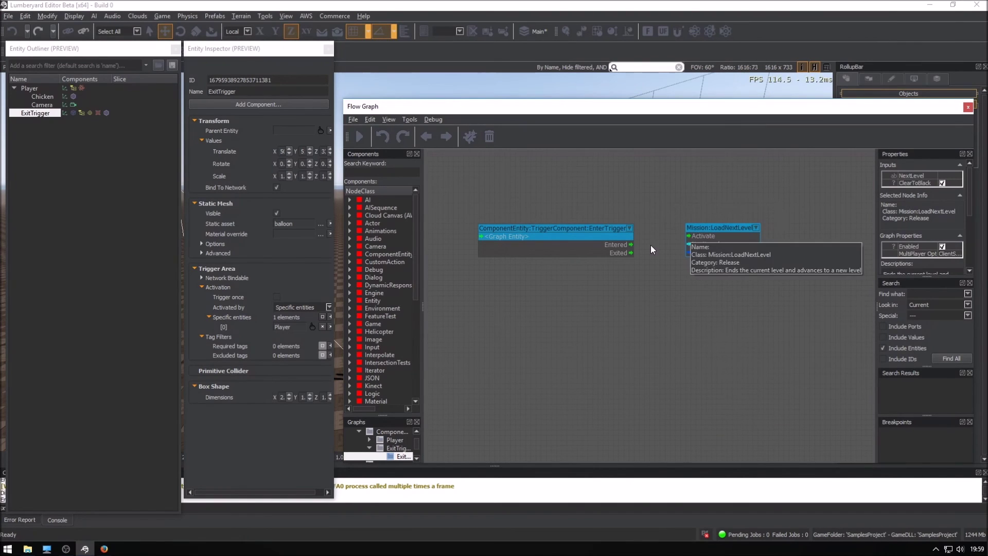
left_click_drag(631, 245, 688, 236)
double_click(717, 245)
type("Camera_Sample")
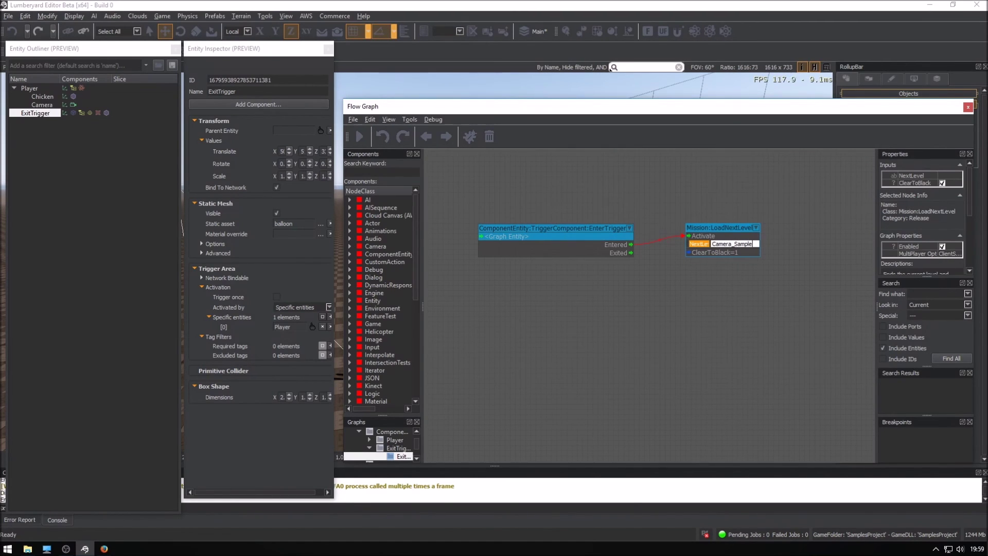
key("Return")
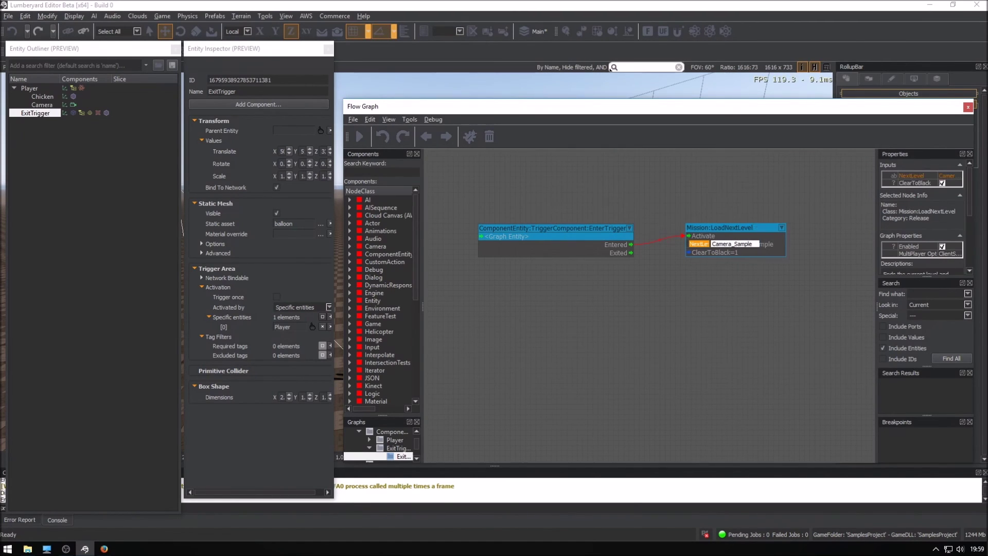
left_click(696, 193)
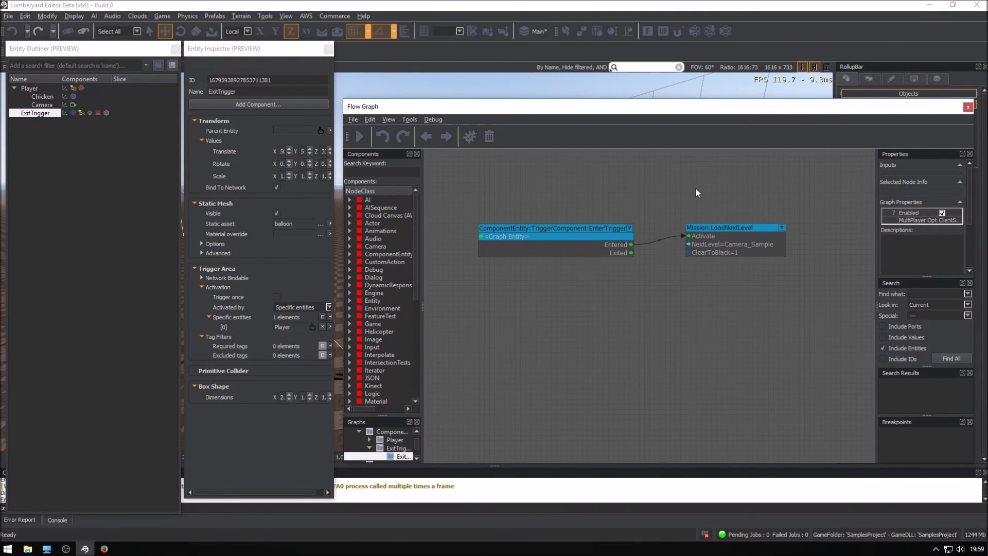
left_click_drag(727, 227, 718, 237)
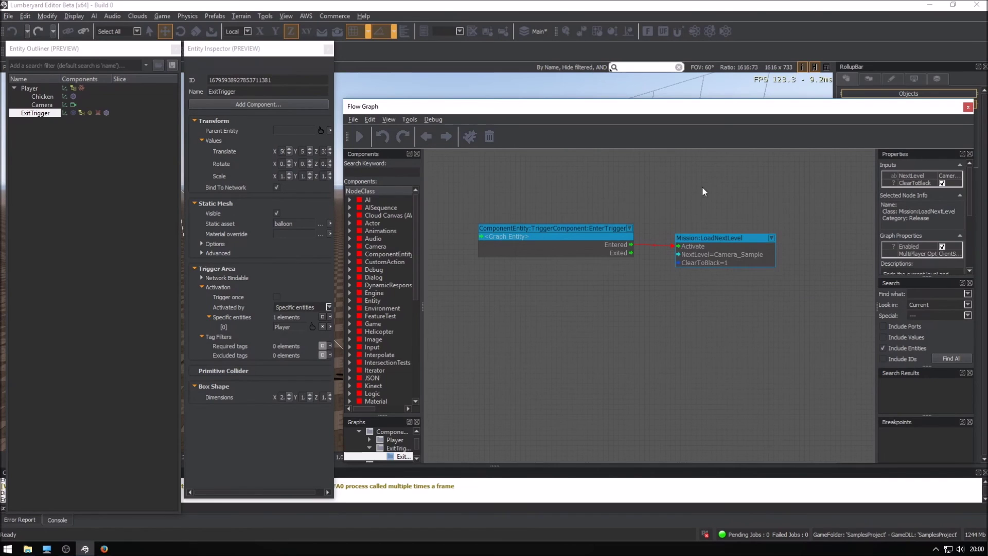
Close Flow Graph, deselect ExitTrigger, close Entity Inspector and Outliner, and enlarge the console.
left_click(968, 106)
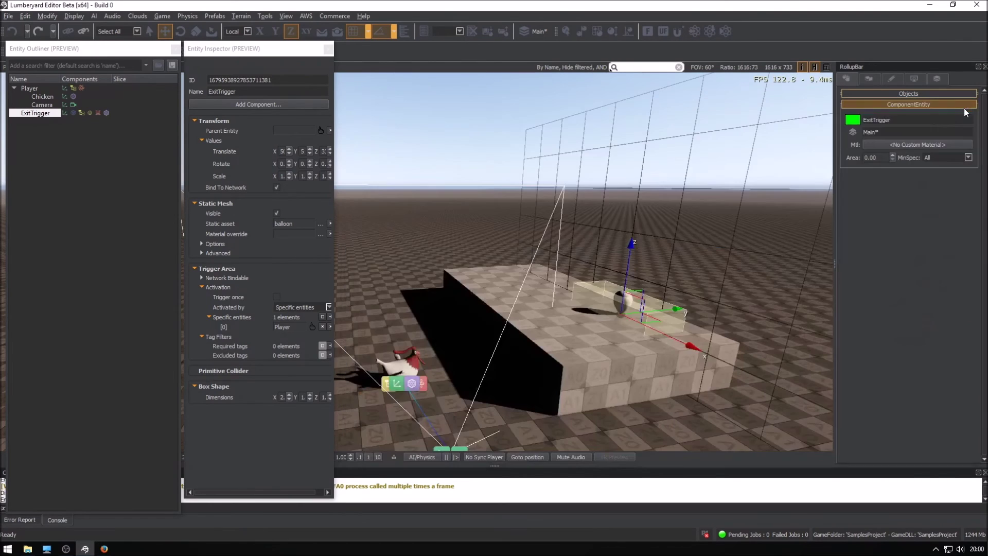
left_click(468, 220)
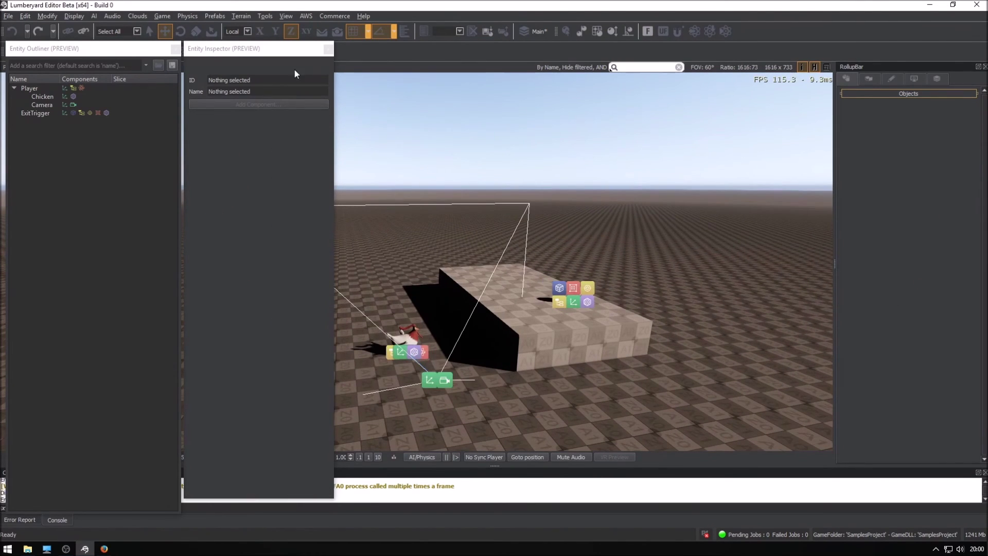
left_click(328, 51)
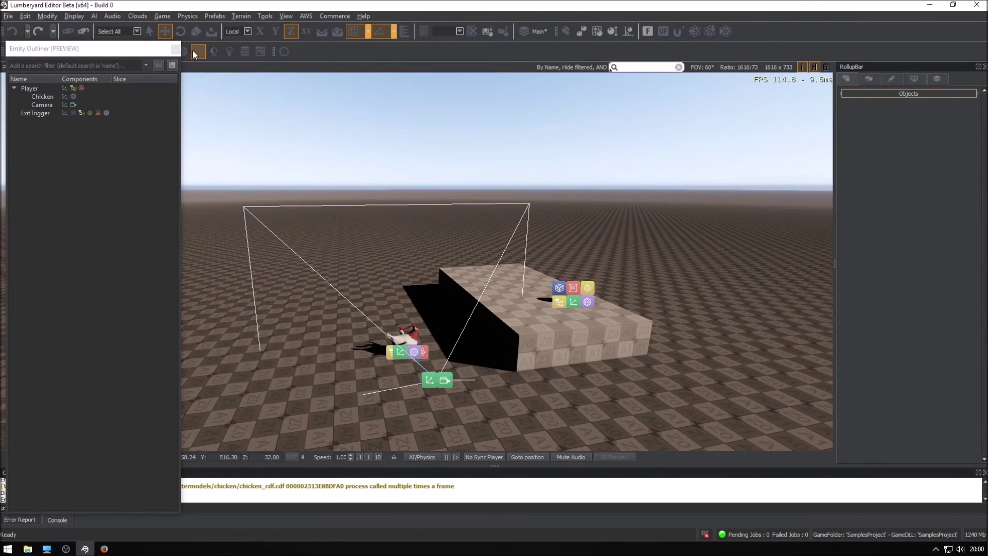
left_click(176, 48)
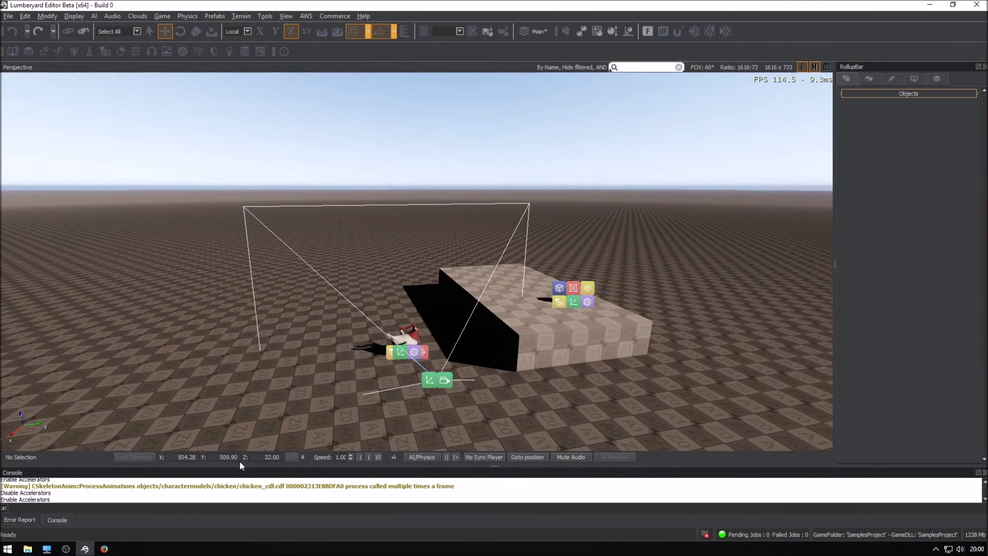
left_click_drag(236, 466, 232, 419)
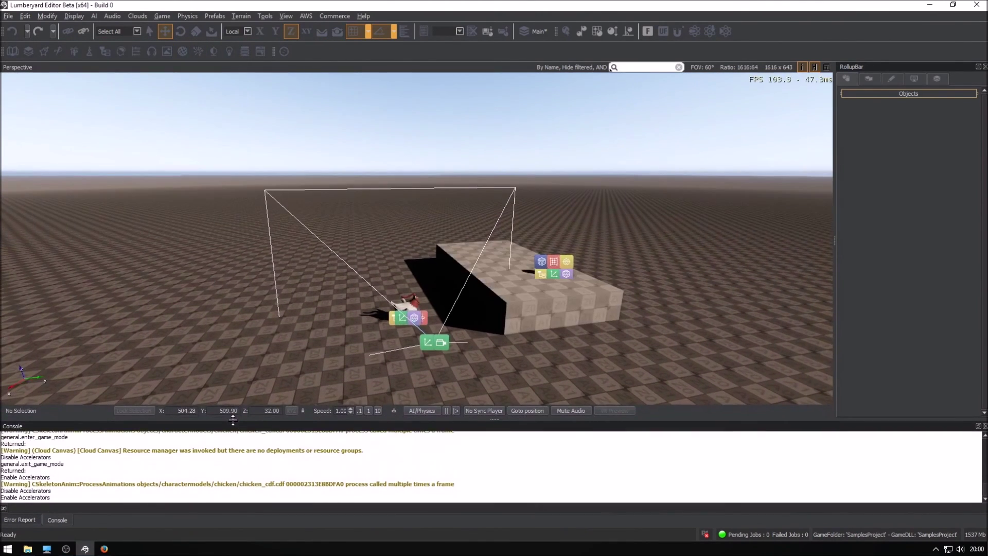
Playtest the level with Ctrl+G until it attempts to load Camera_Sample, then exit game mode.
key("ctrl+g")
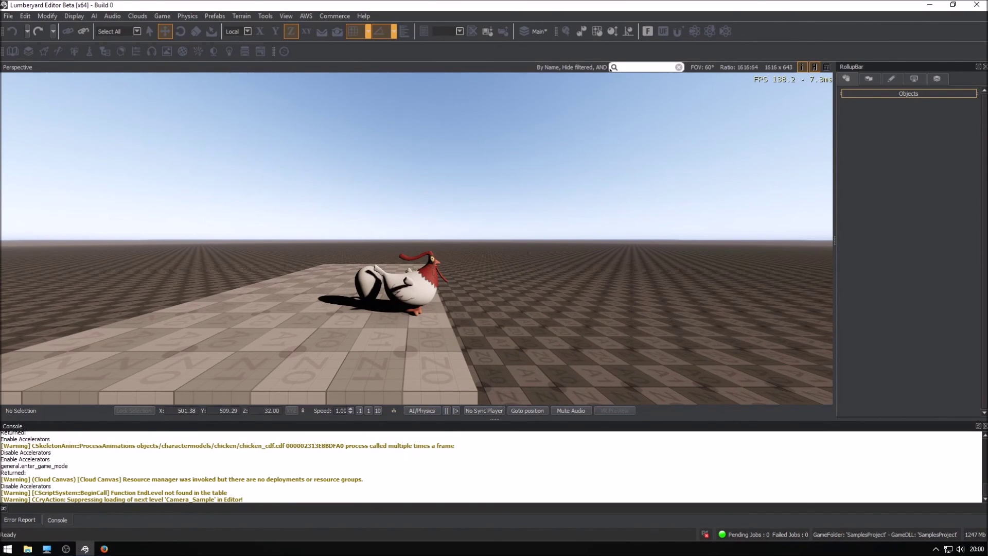
key("Escape")
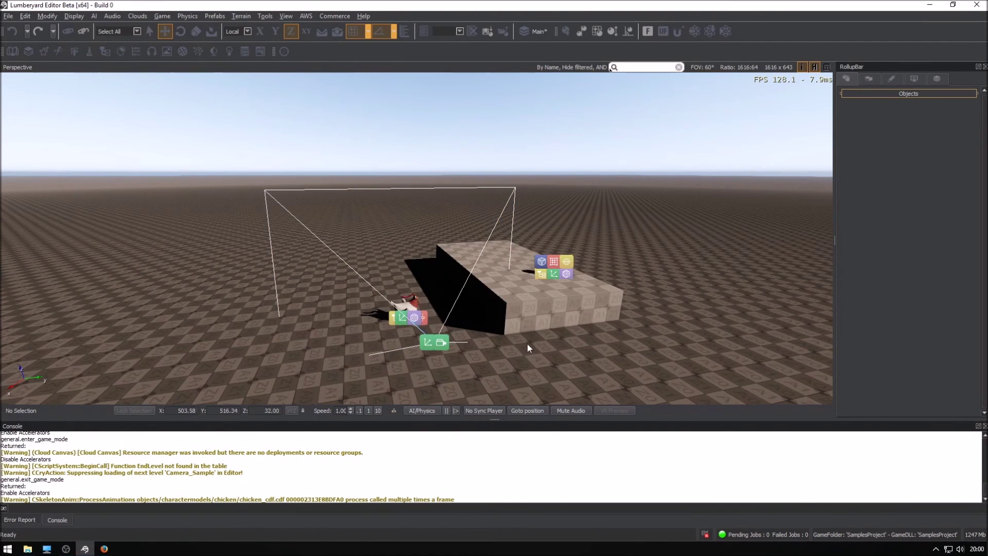
scroll(527, 349, "up", 2)
left_click(8, 16)
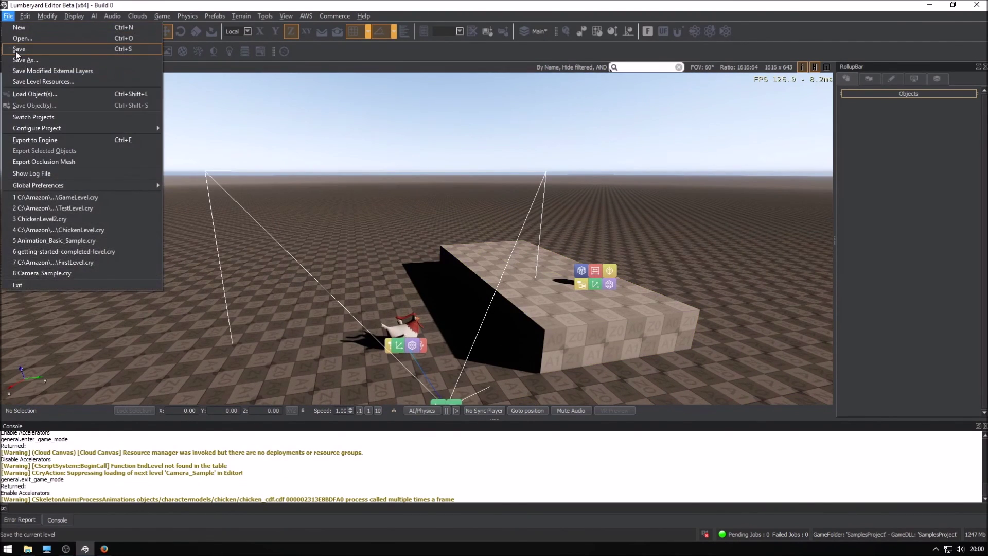
Save the chicken level, export it to the engine, dismiss the success message and minimize the editor.
left_click(16, 51)
left_click(10, 16)
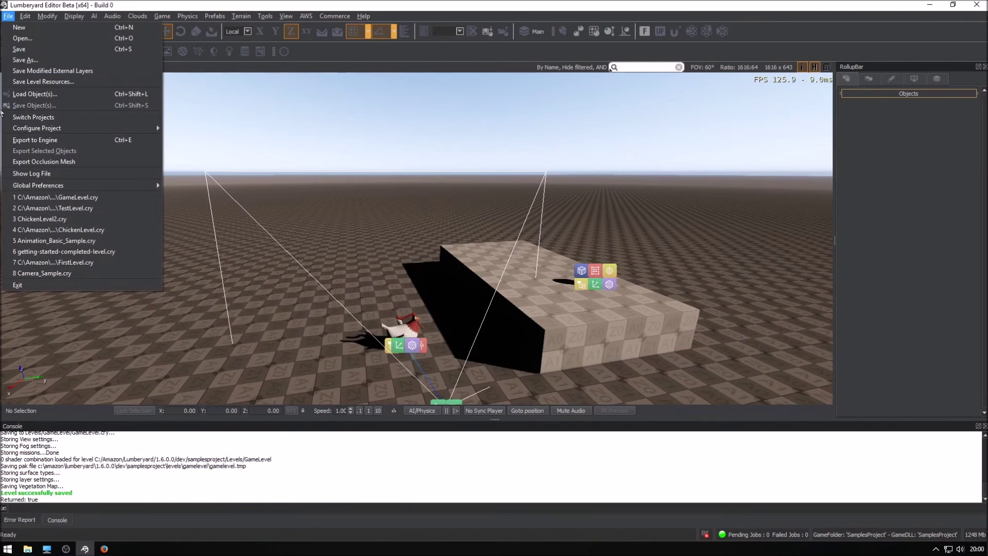
left_click(23, 140)
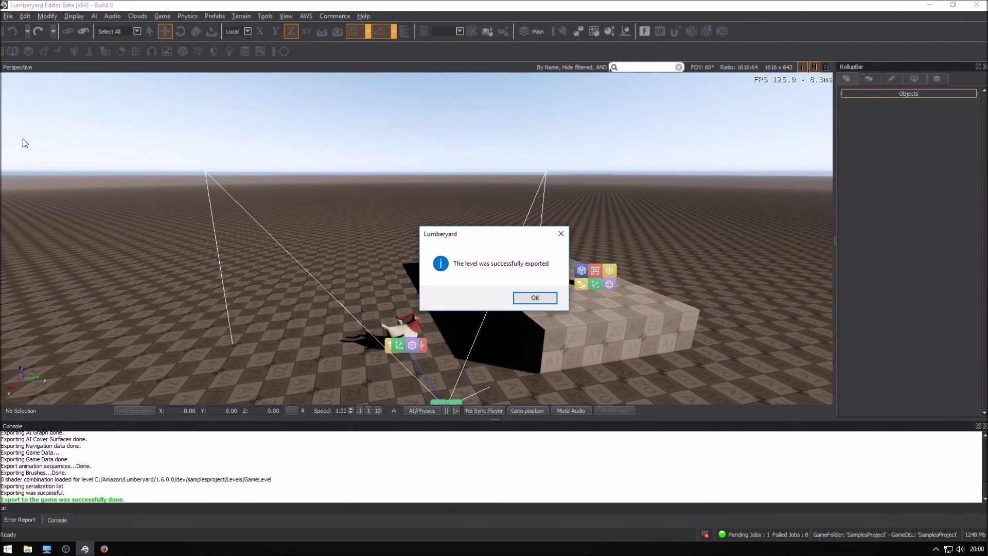
left_click(534, 297)
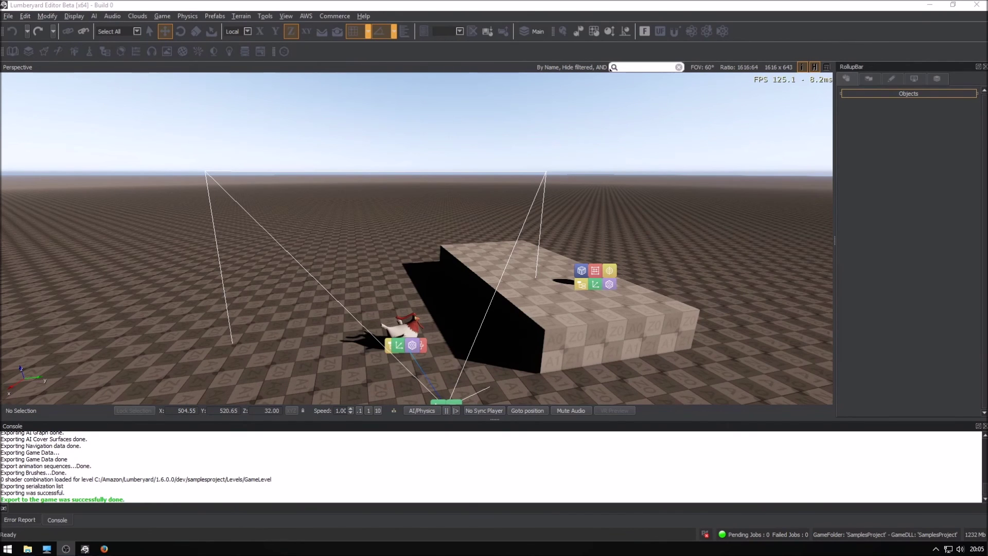
left_click(925, 5)
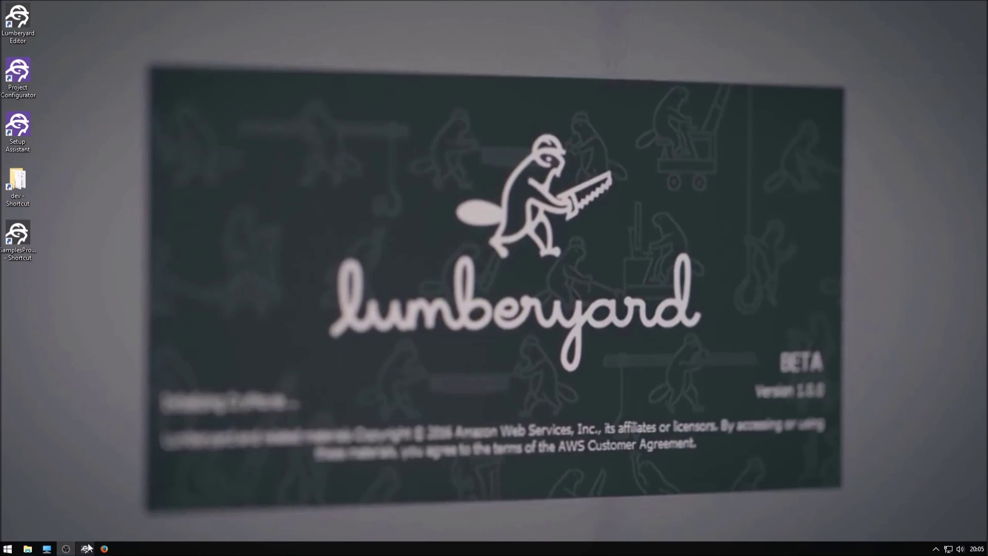
Check the SamplesProjectLauncher shortcut's location, then open the Lumberyard dev folder from its shortcut.
left_click(23, 258)
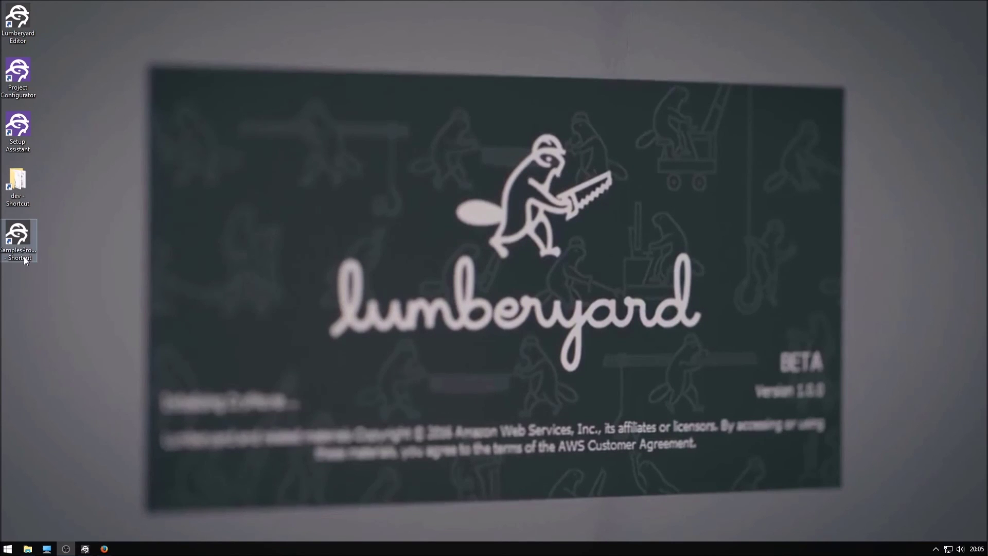
left_click(25, 257)
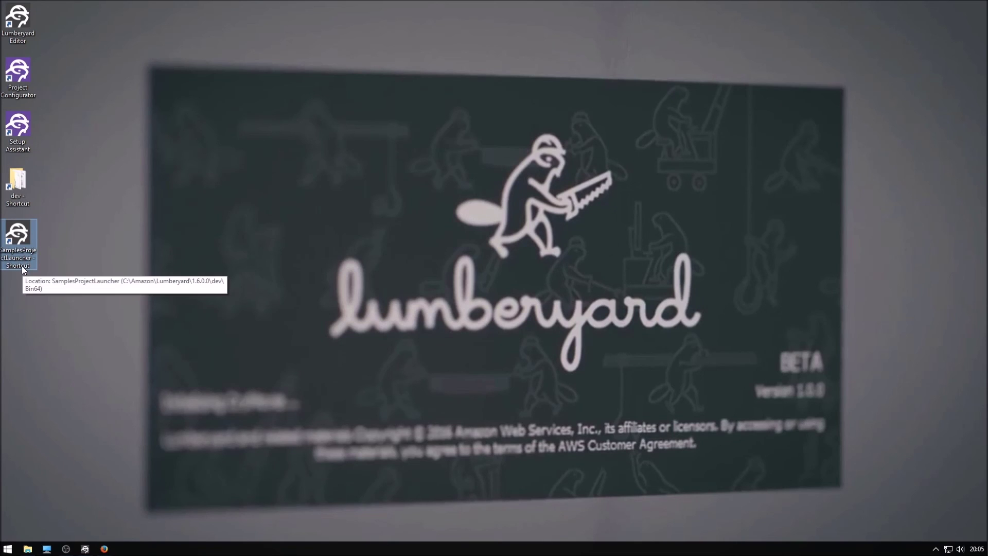
left_click(17, 185)
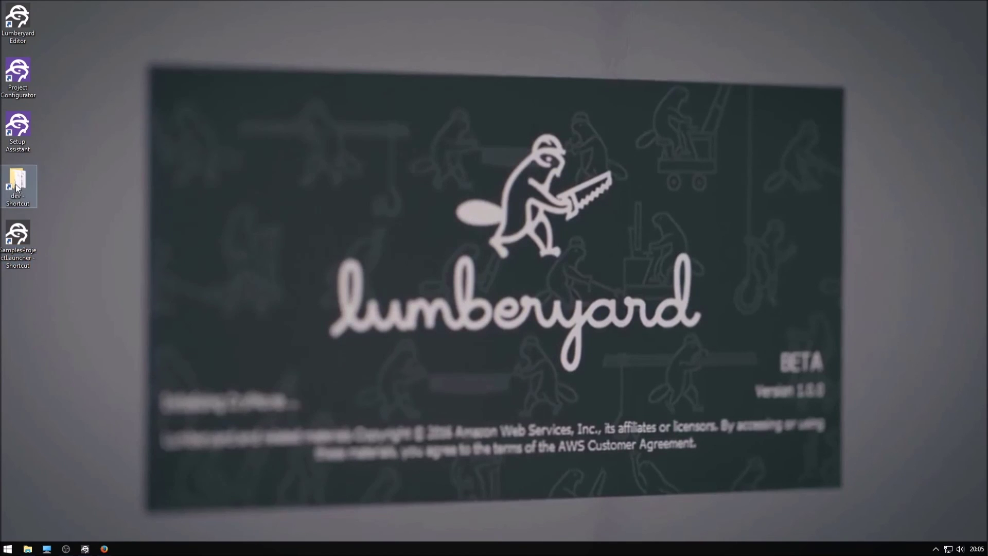
left_click(225, 285)
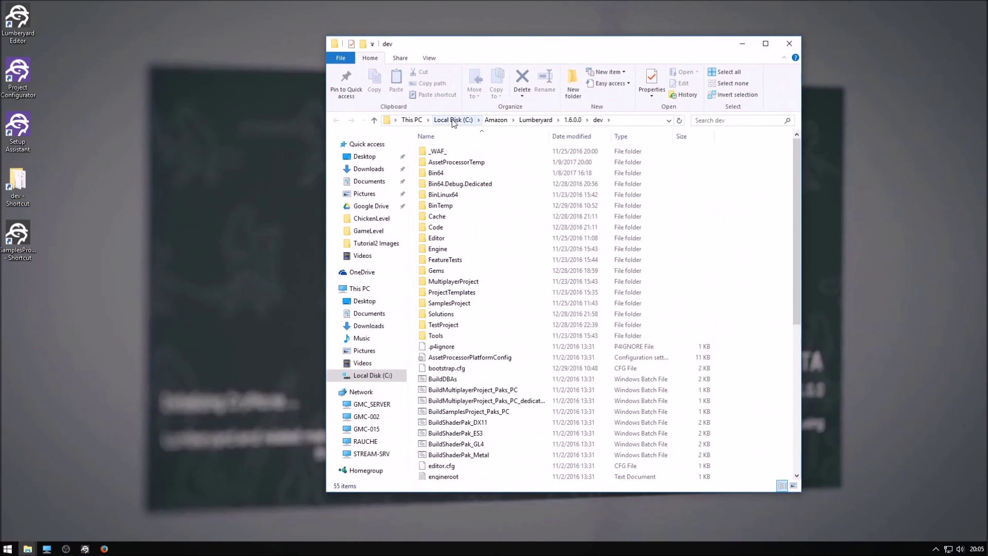
Browse from Local Disk (C:) through Amazon, Lumberyard, 1.6.0.0 and dev into Bin64.
left_click(453, 120)
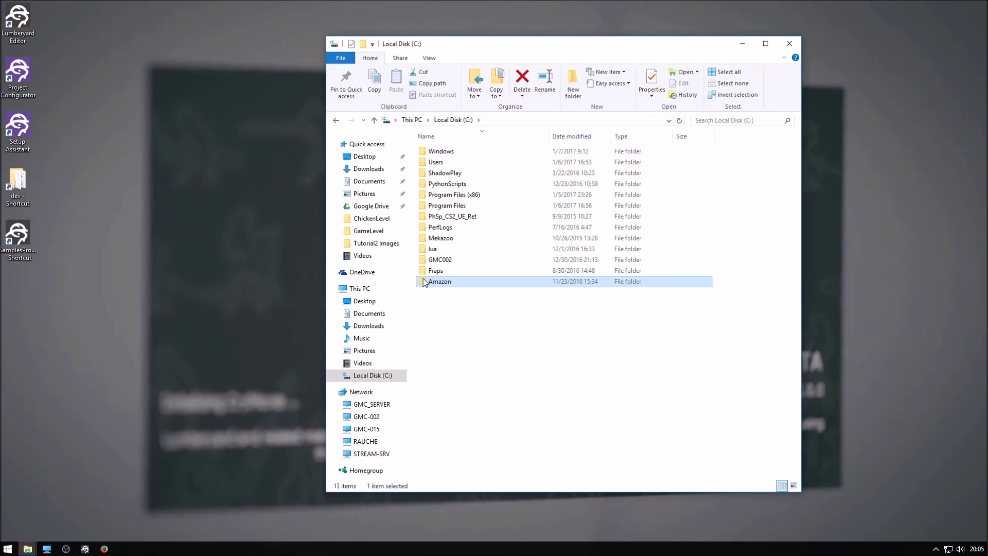
double_click(440, 281)
double_click(442, 153)
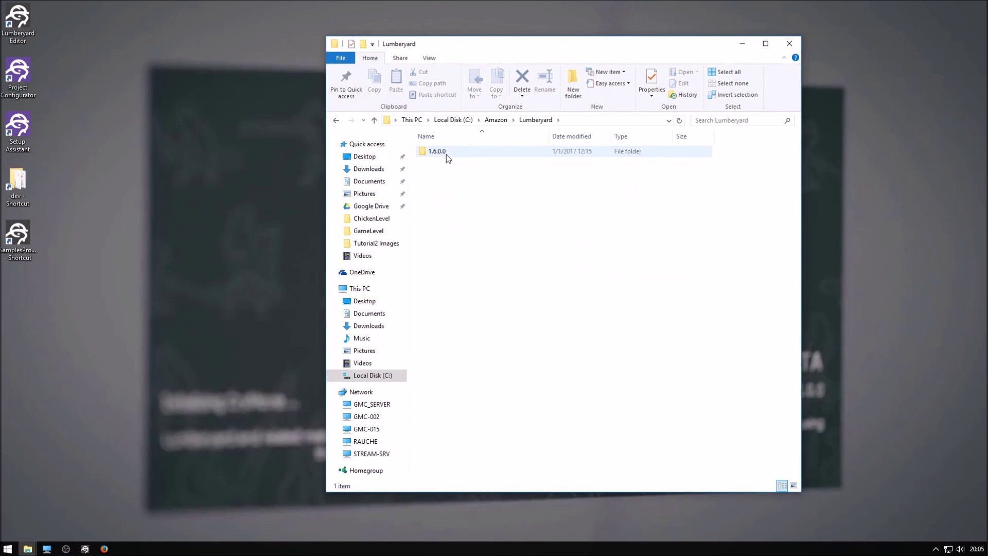
double_click(446, 154)
double_click(439, 164)
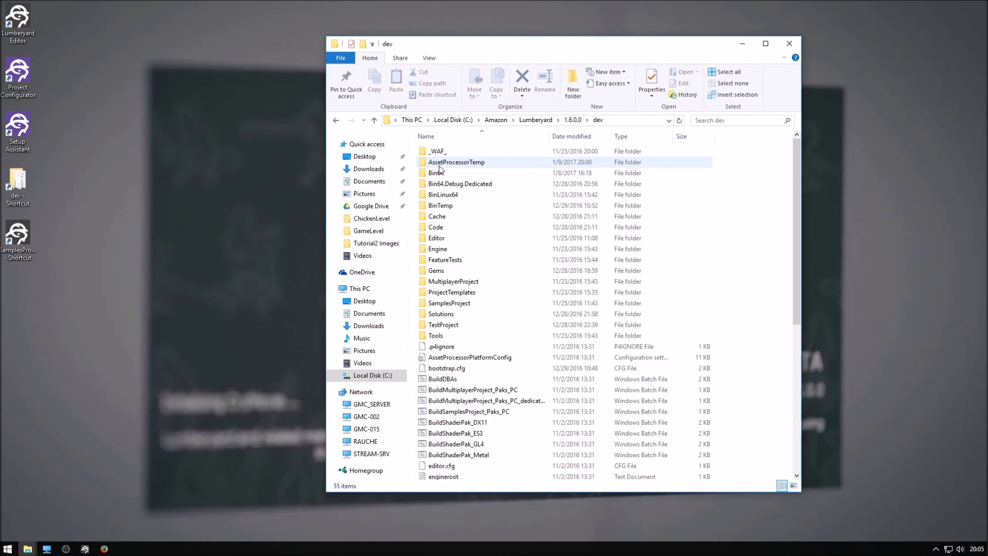
scroll(442, 169, "down", 8)
scroll(448, 181, "up", 5)
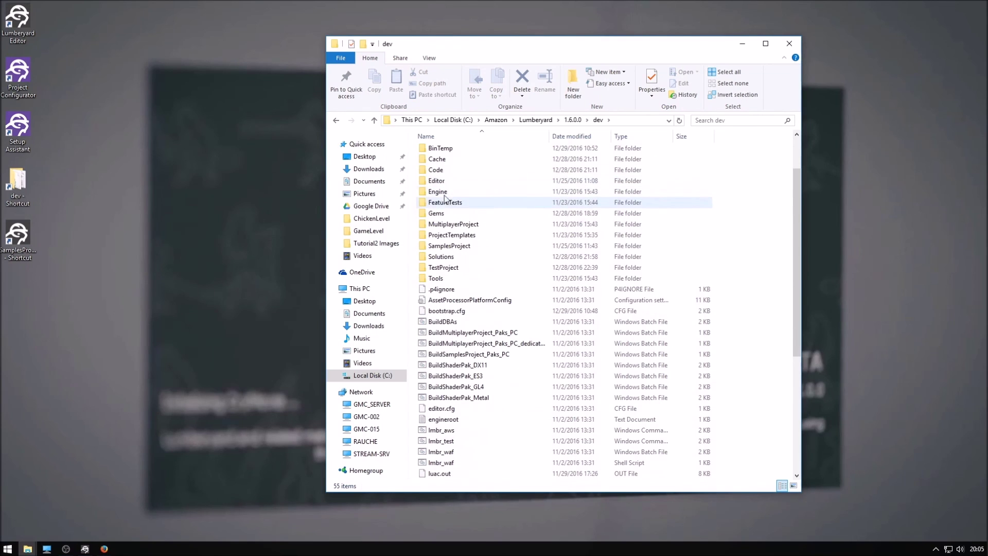
scroll(460, 234, "down", 7)
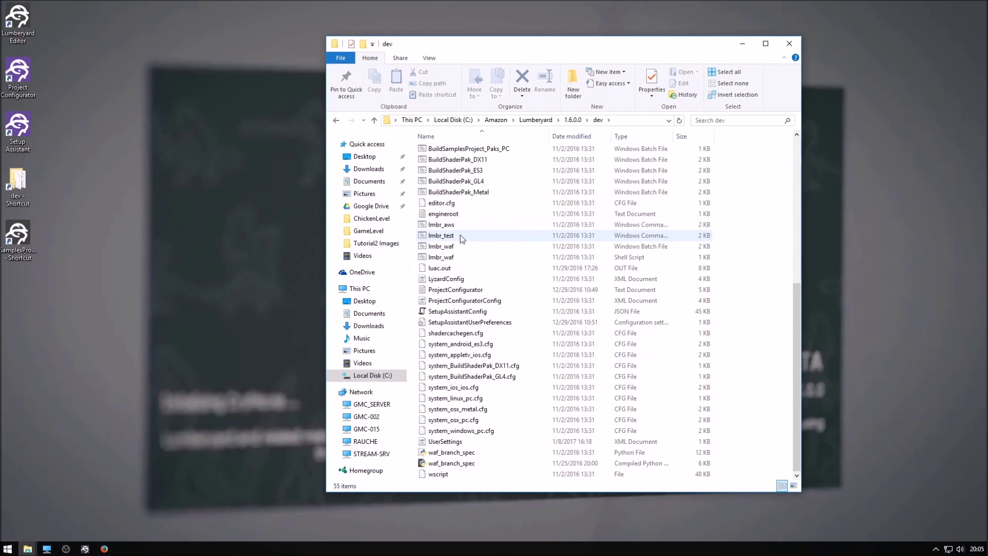
scroll(461, 235, "up", 8)
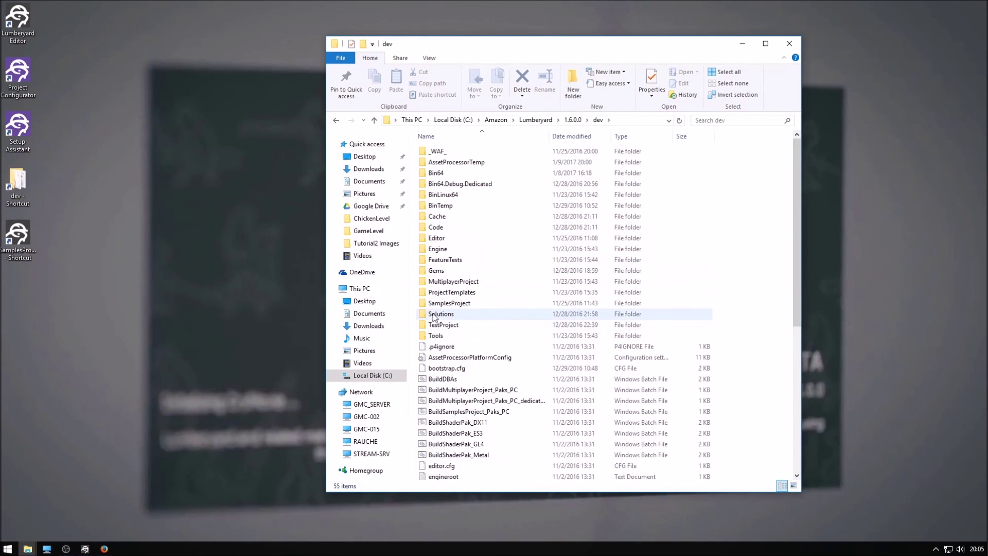
double_click(435, 173)
scroll(769, 264, "down", 10)
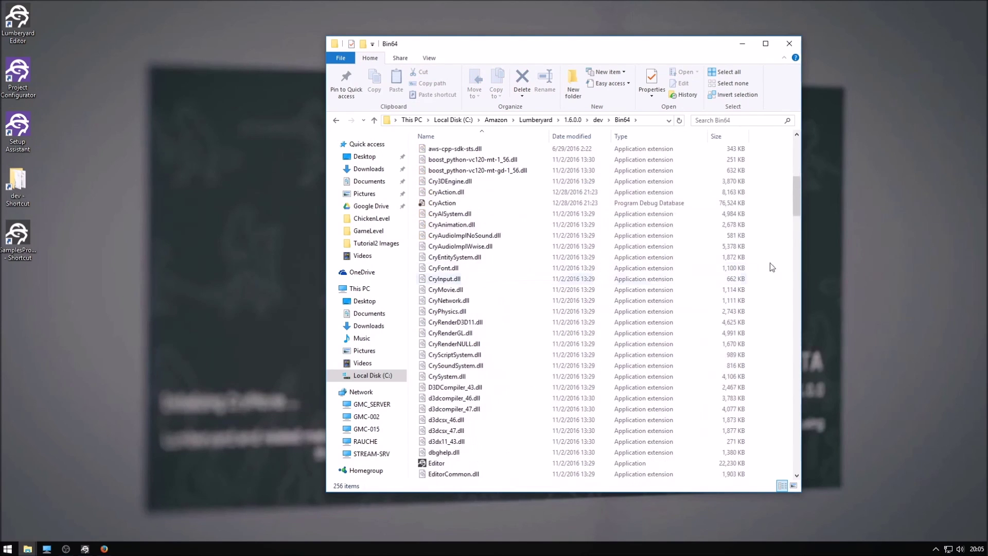
Look through Bin64 for SamplesProjectLauncher, then close File Explorer.
left_click_drag(796, 208, 568, 431)
scroll(783, 264, "down", 6)
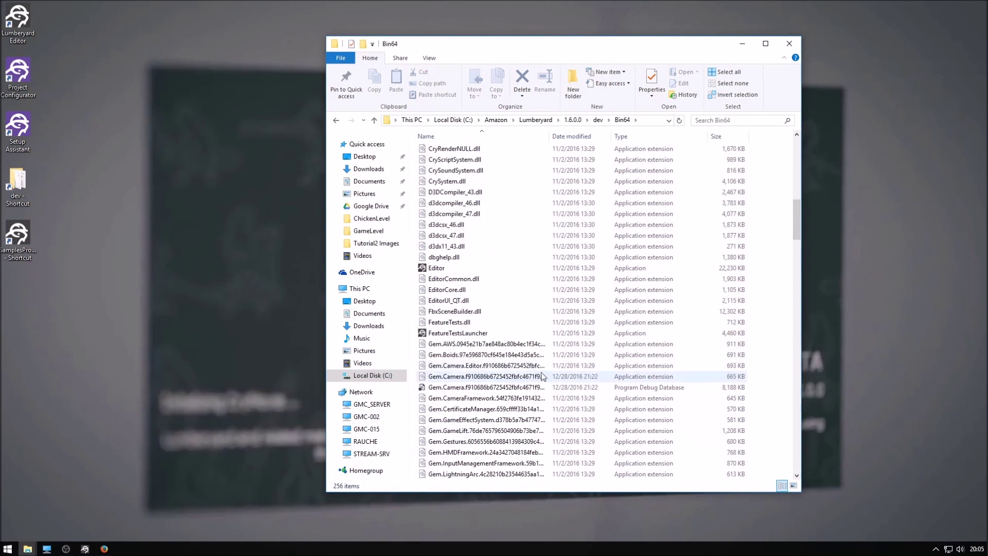
left_click_drag(798, 226, 783, 455)
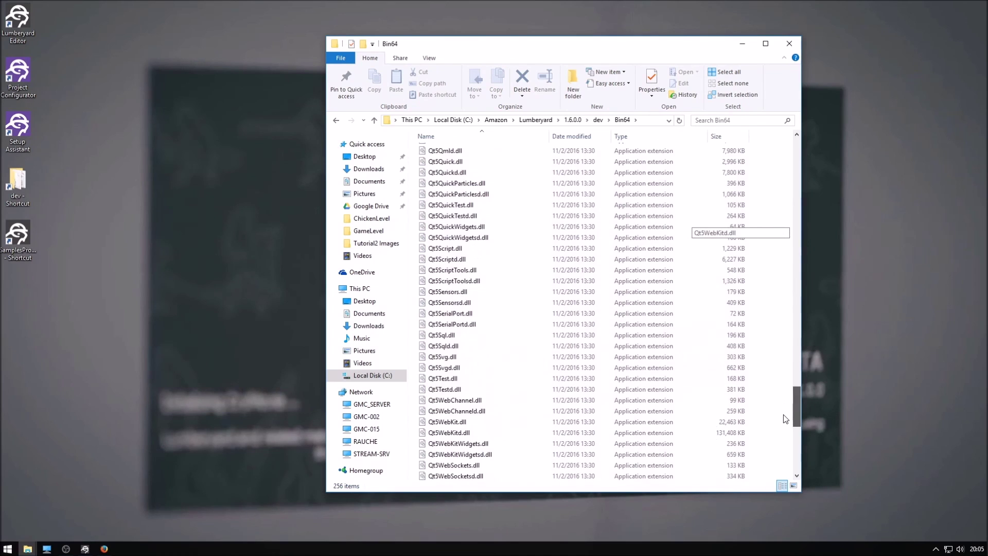
left_click(789, 44)
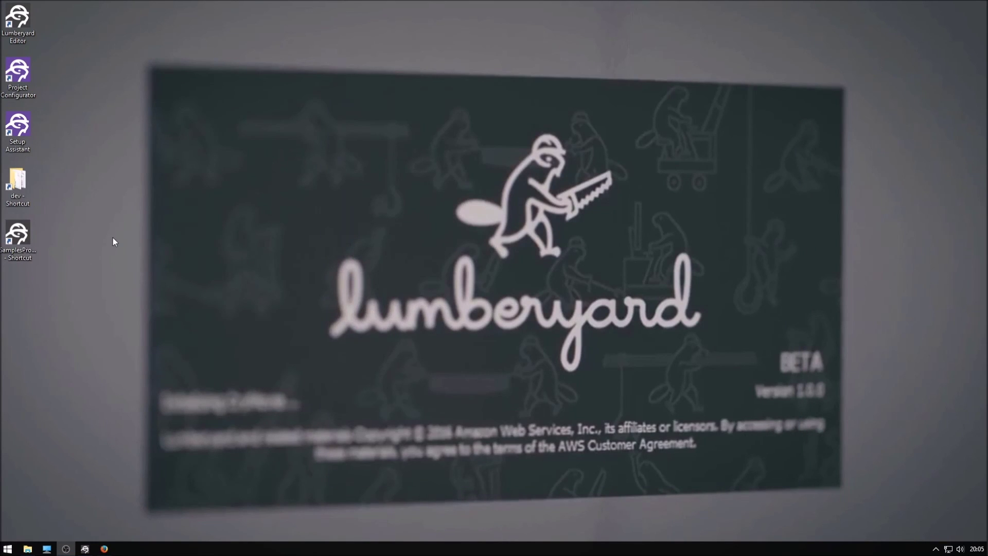
double_click(22, 235)
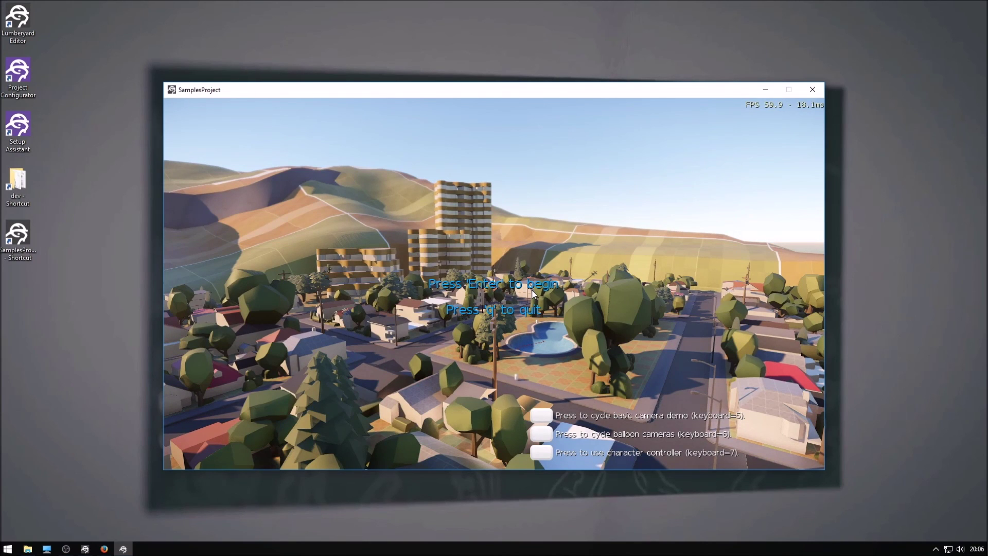
Press Enter at the SamplesProject title scene to load the chicken level.
key("Return")
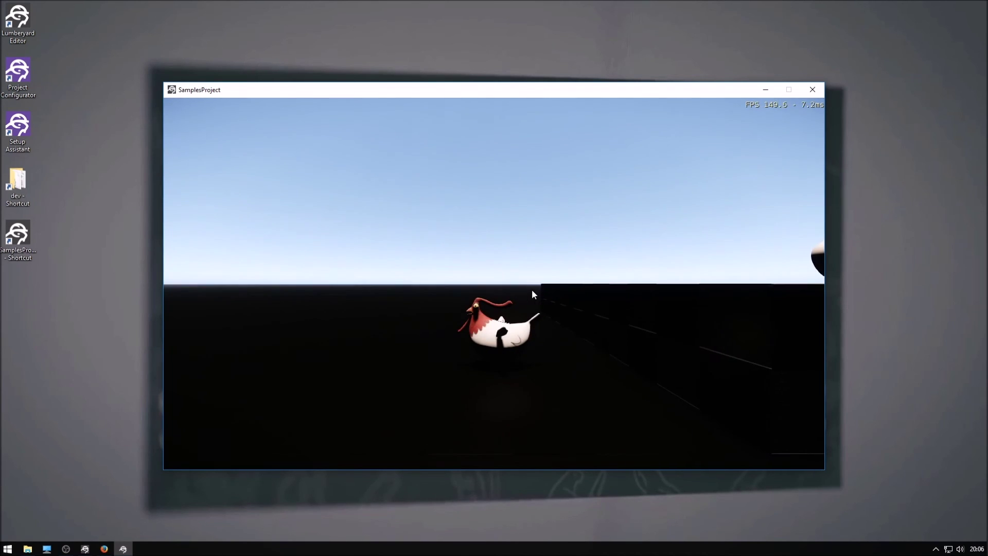
Steer the chicken with the A and D keys toward the level exit, then quit with Q.
key("d")
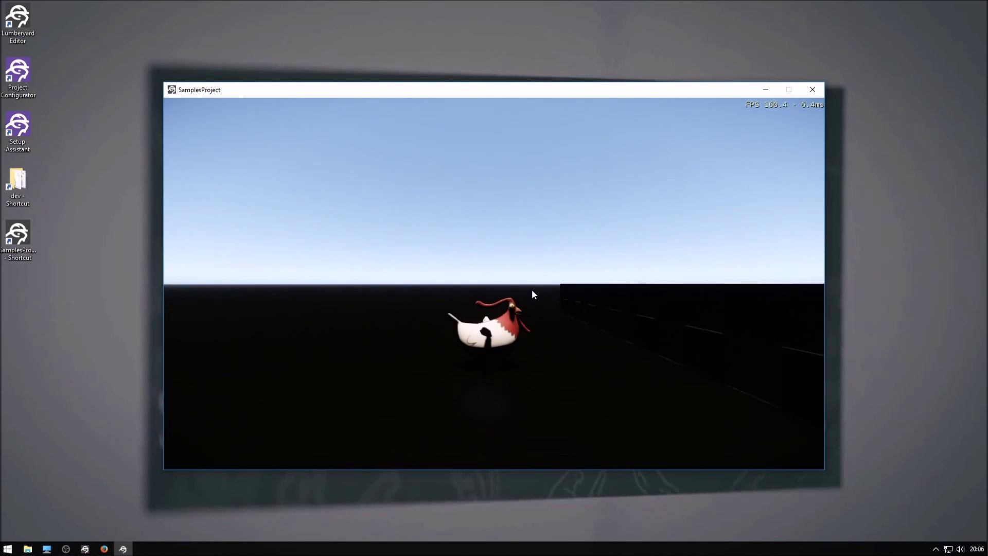
key("a")
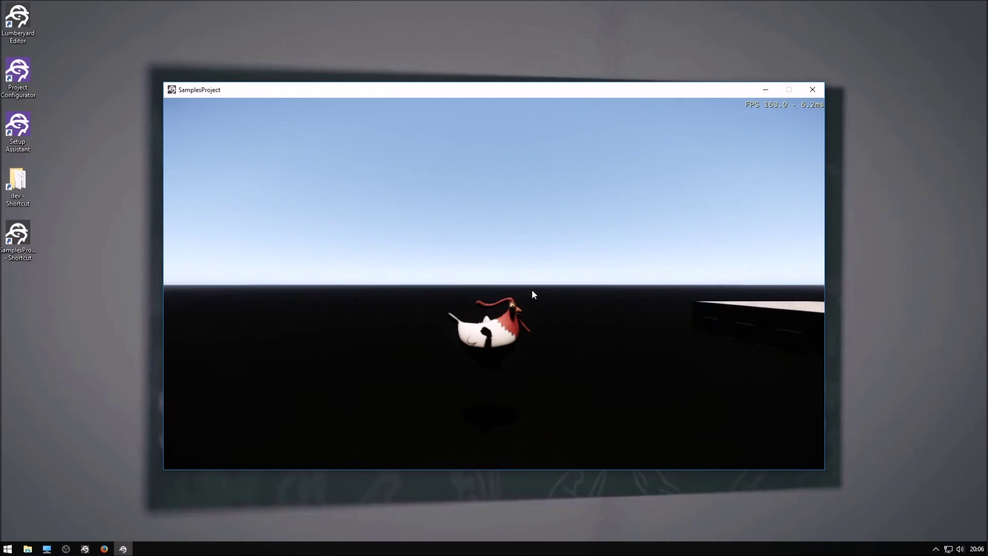
key("d")
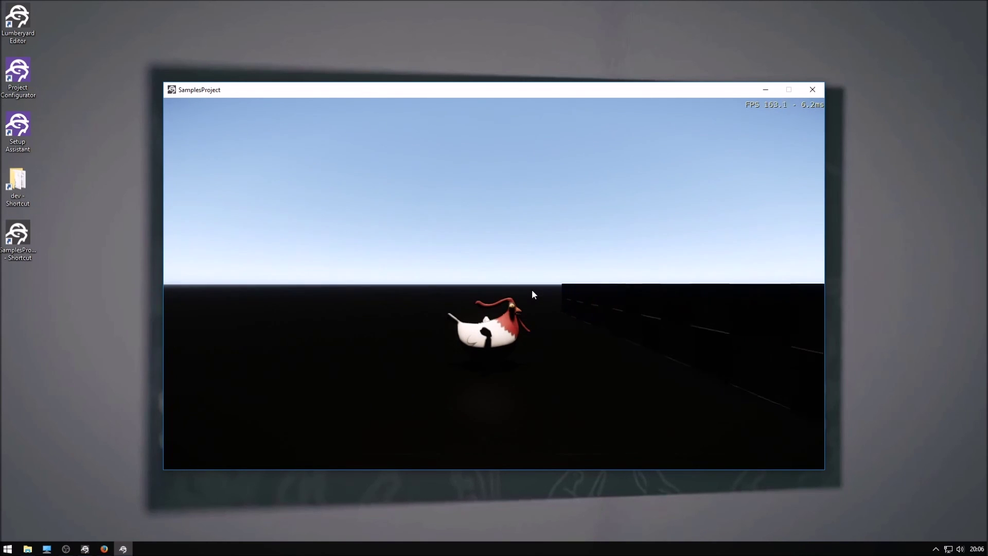
key("d")
key("a")
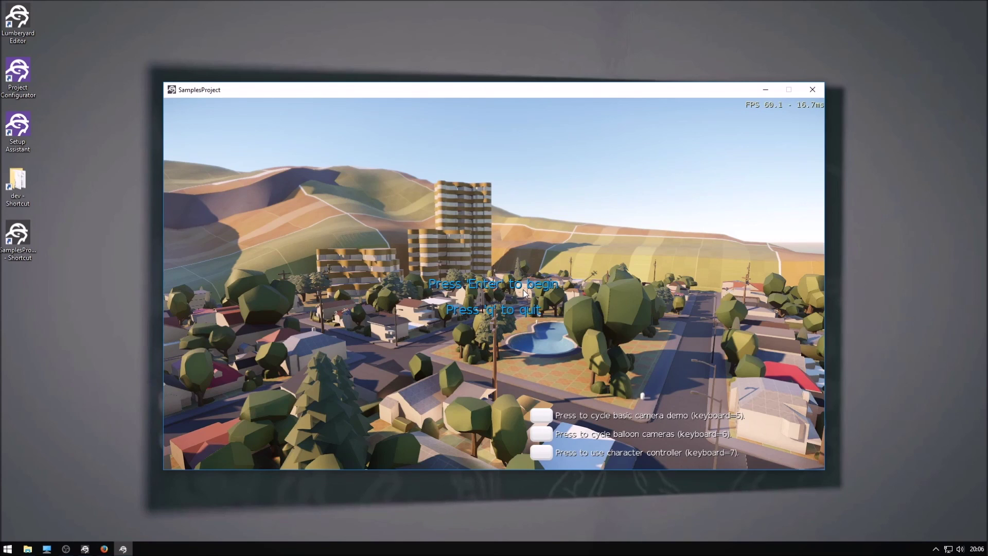
key("q")
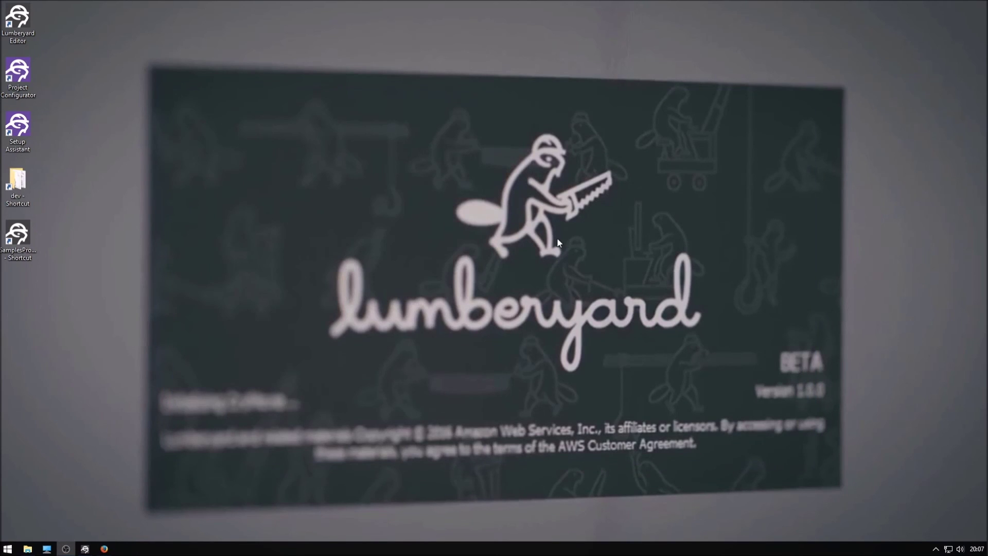